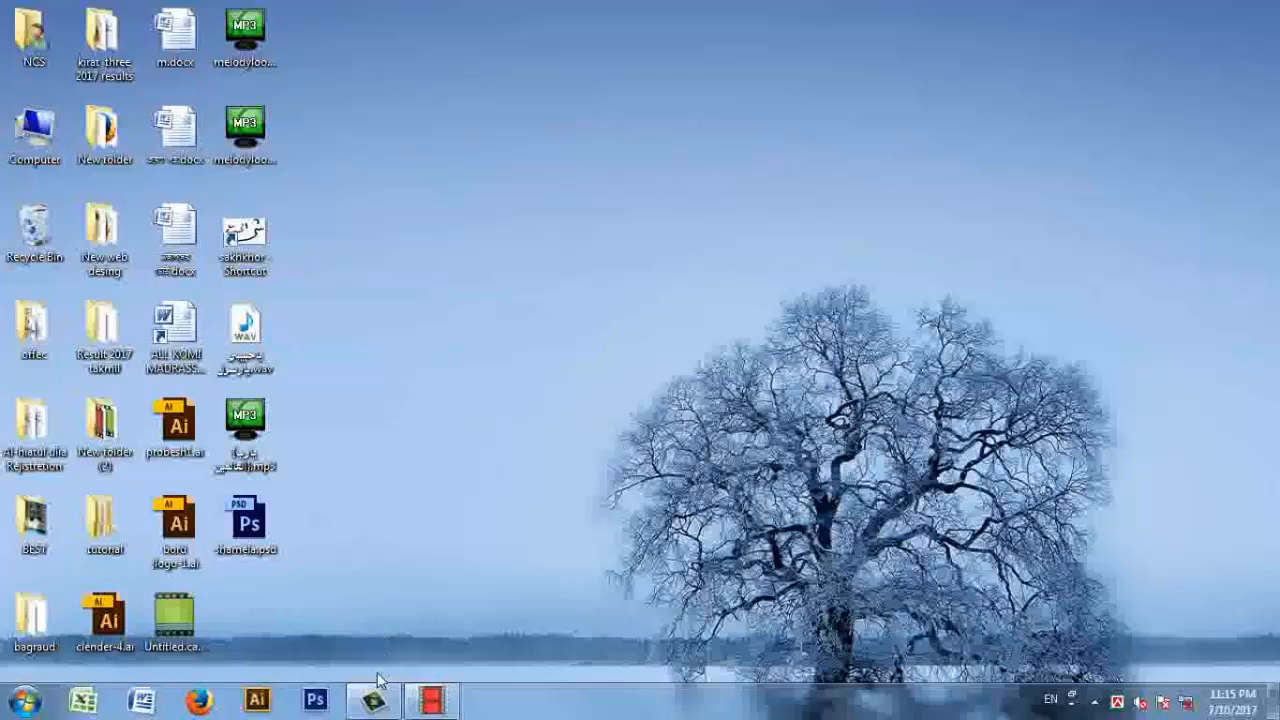
Open the Camtasia screen recorder, try a custom capture area, look over the preset sizes, and set the recording area to full screen
left_click(375, 703)
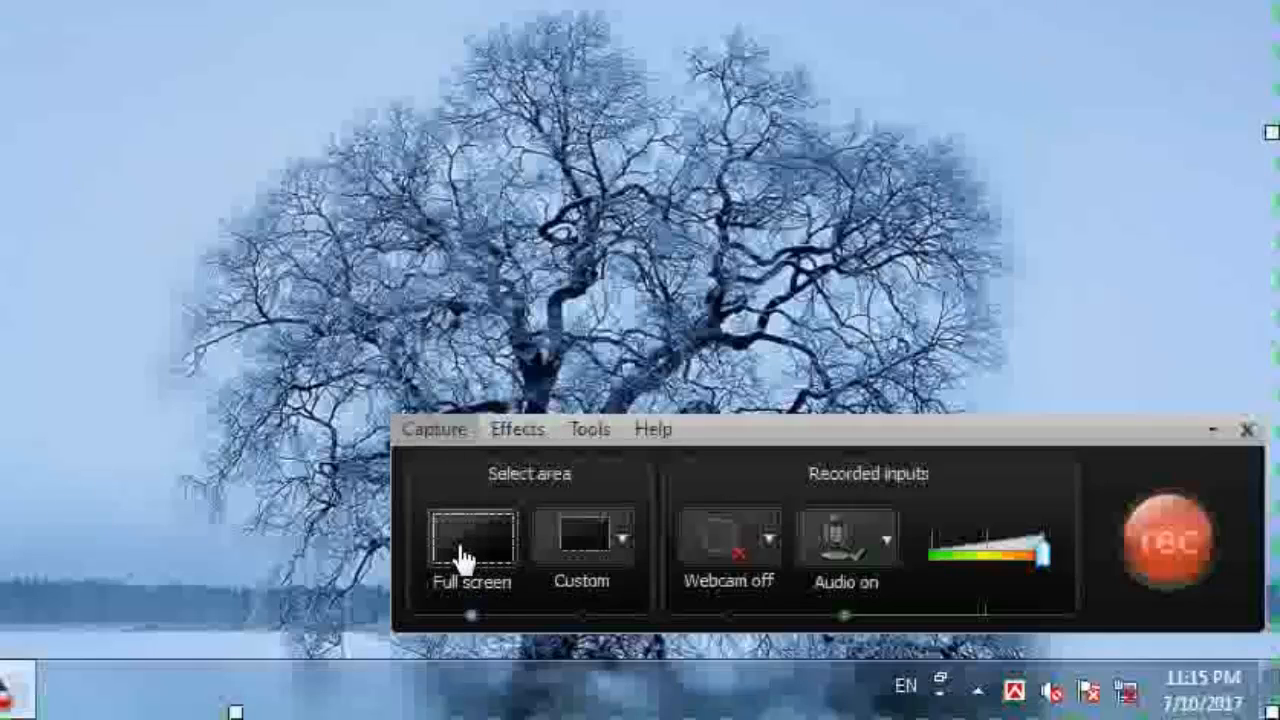
left_click(585, 542)
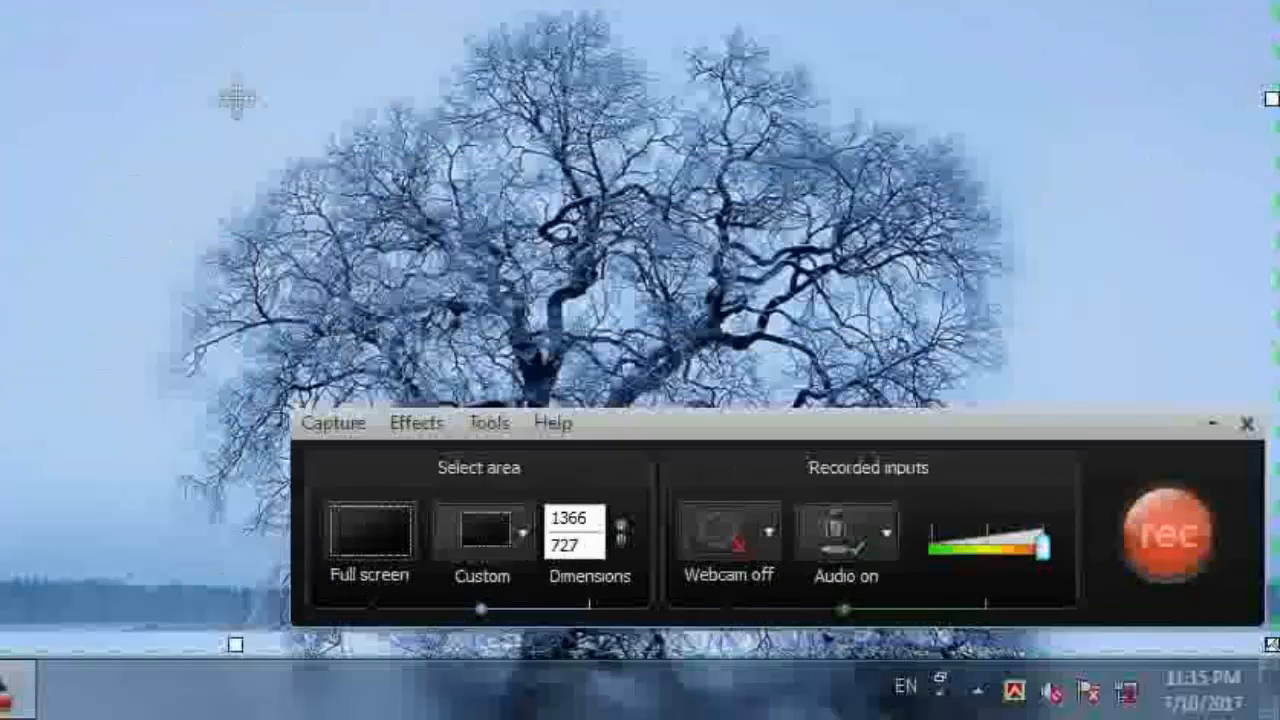
left_click_drag(1252, 711, 1272, 712)
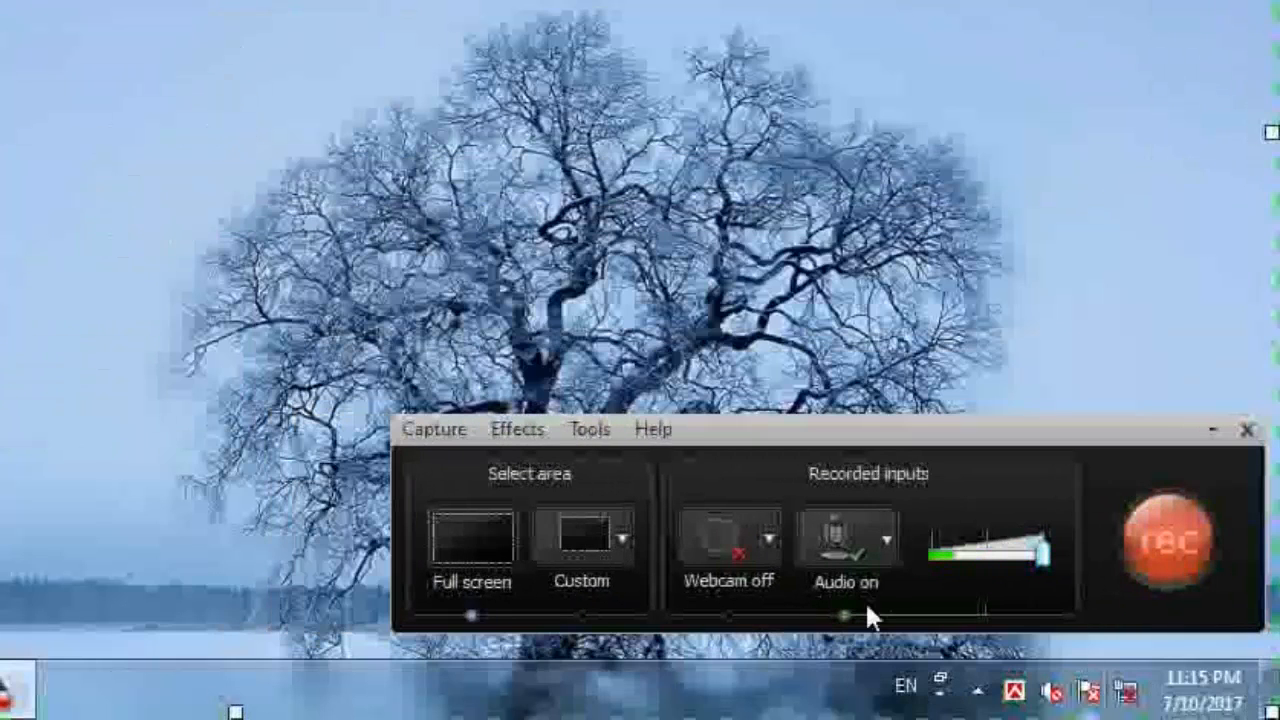
left_click(624, 540)
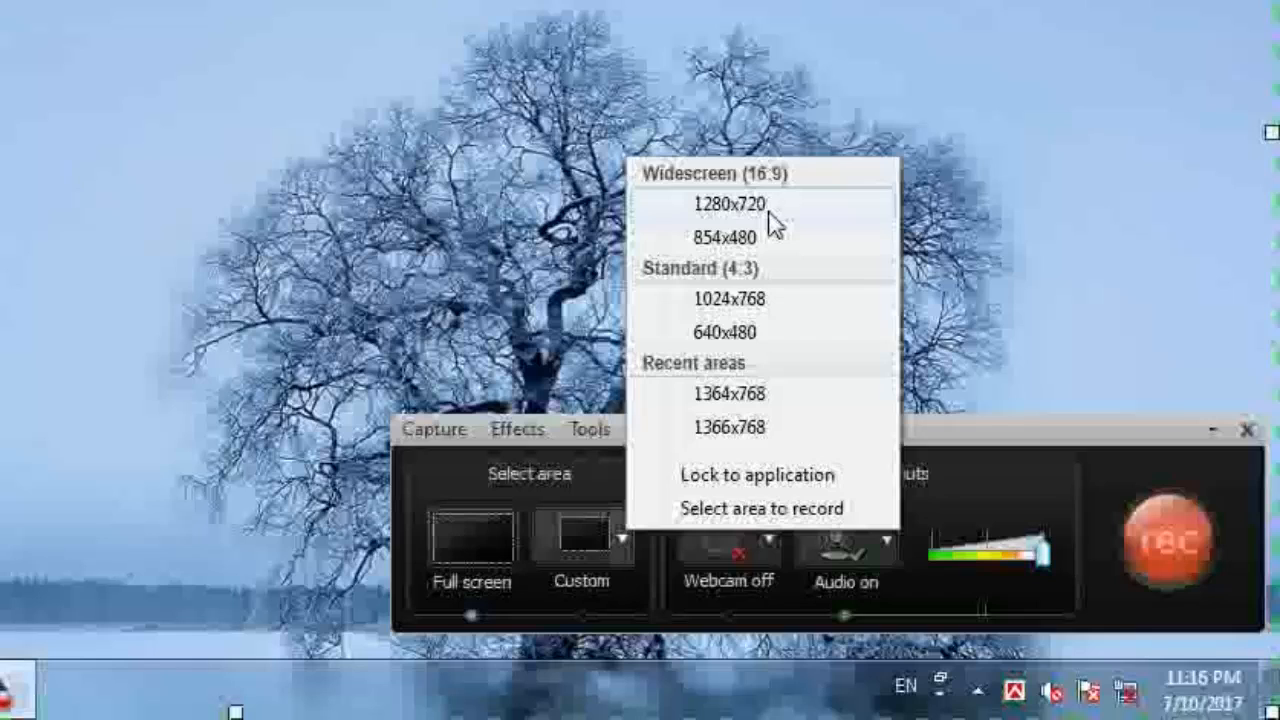
left_click(499, 230)
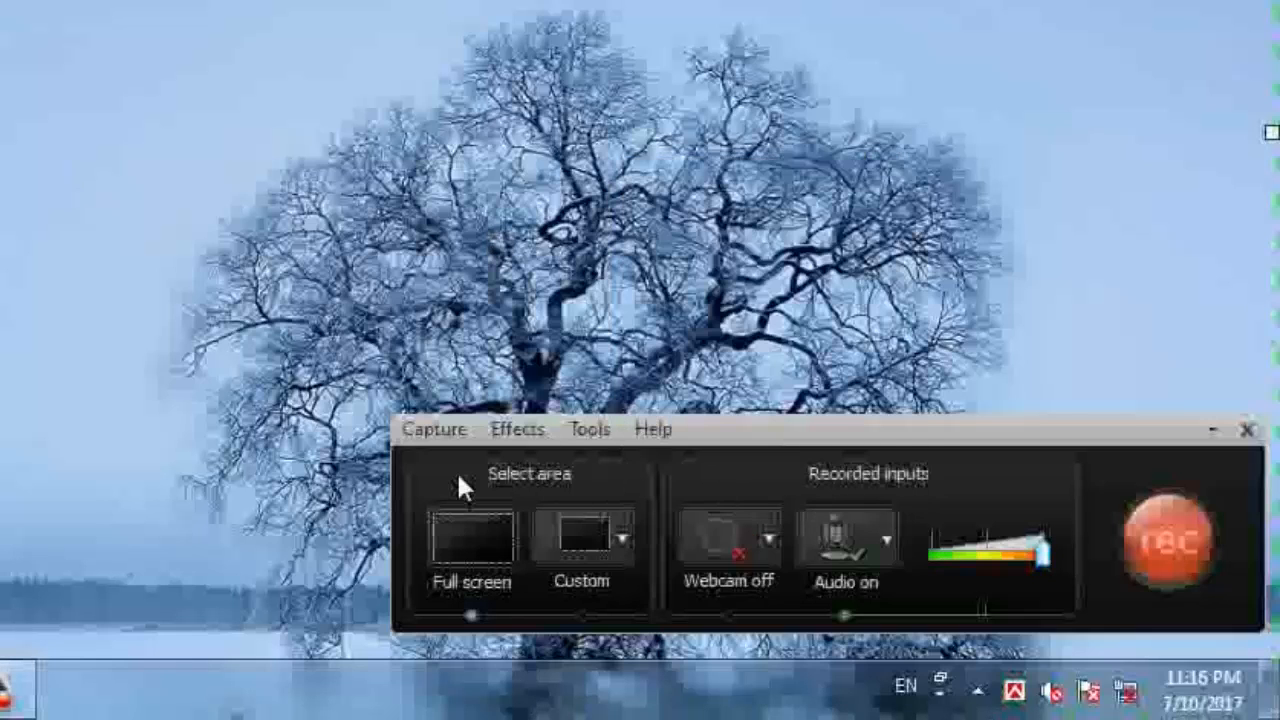
left_click(468, 520)
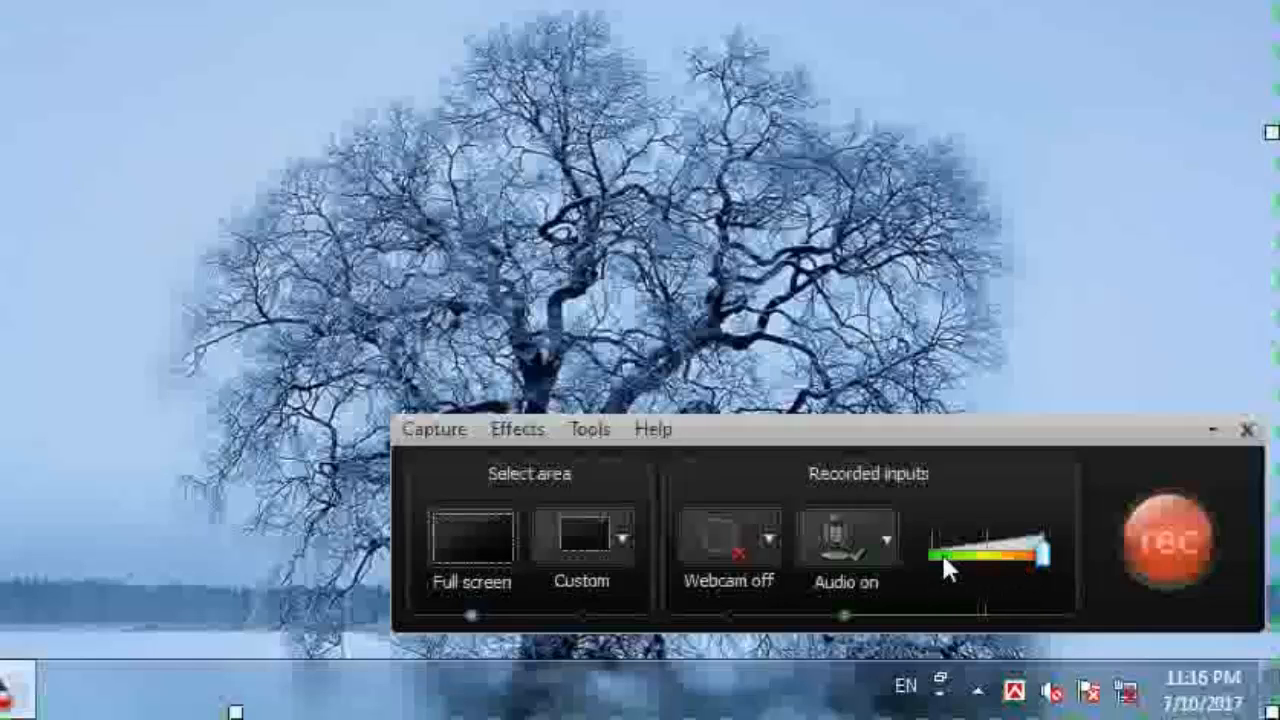
Review the recorder's input options and the hotkeys assigned to Record/Pause and Stop, keeping the settings as they are
left_click(885, 556)
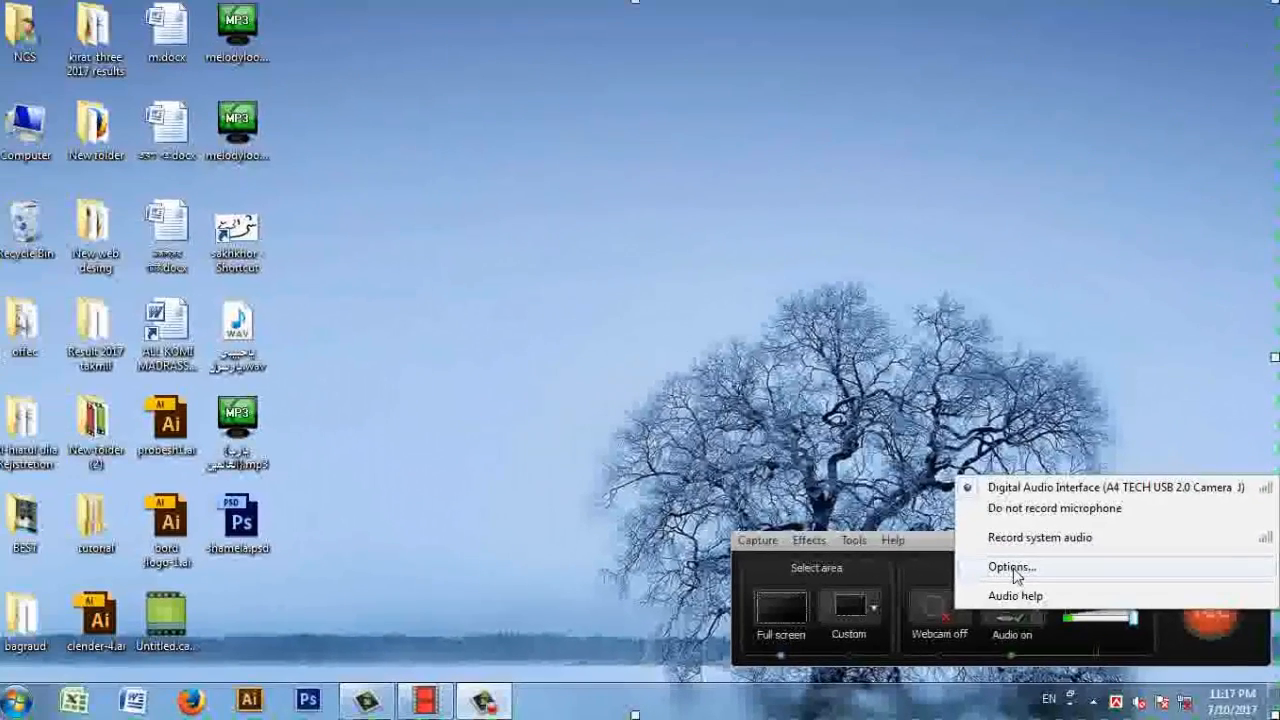
left_click(952, 536)
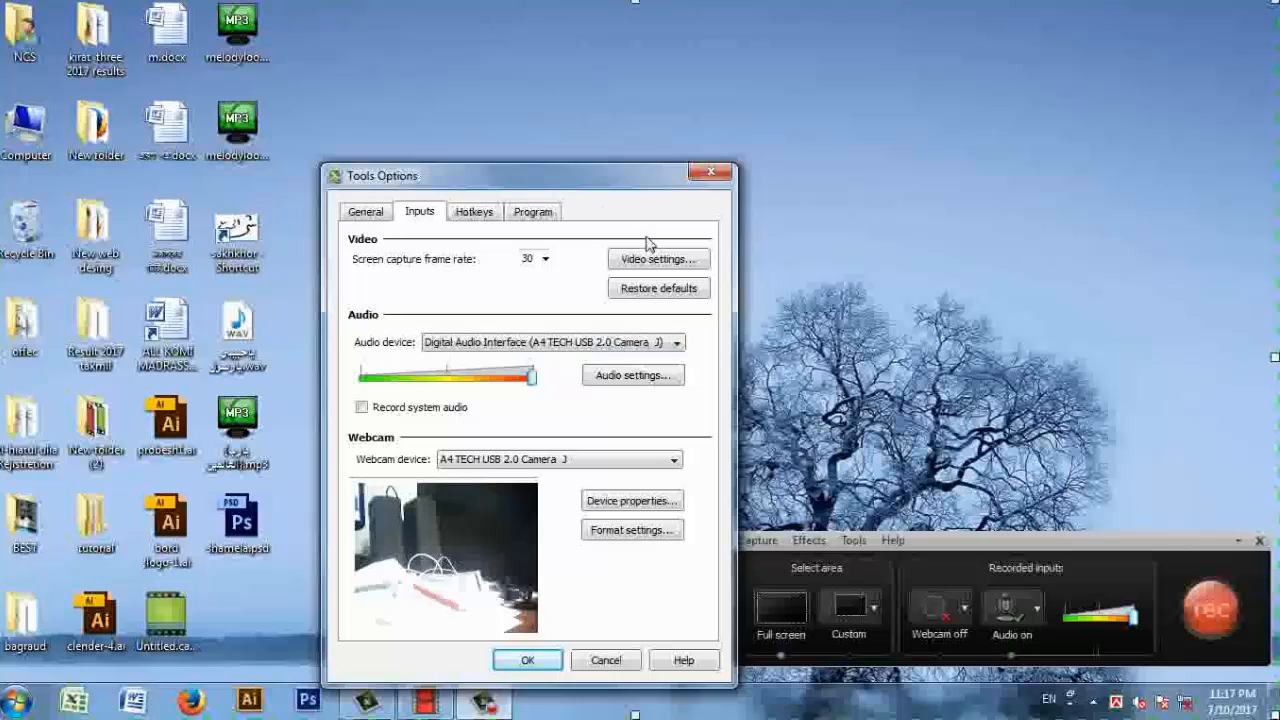
left_click(486, 212)
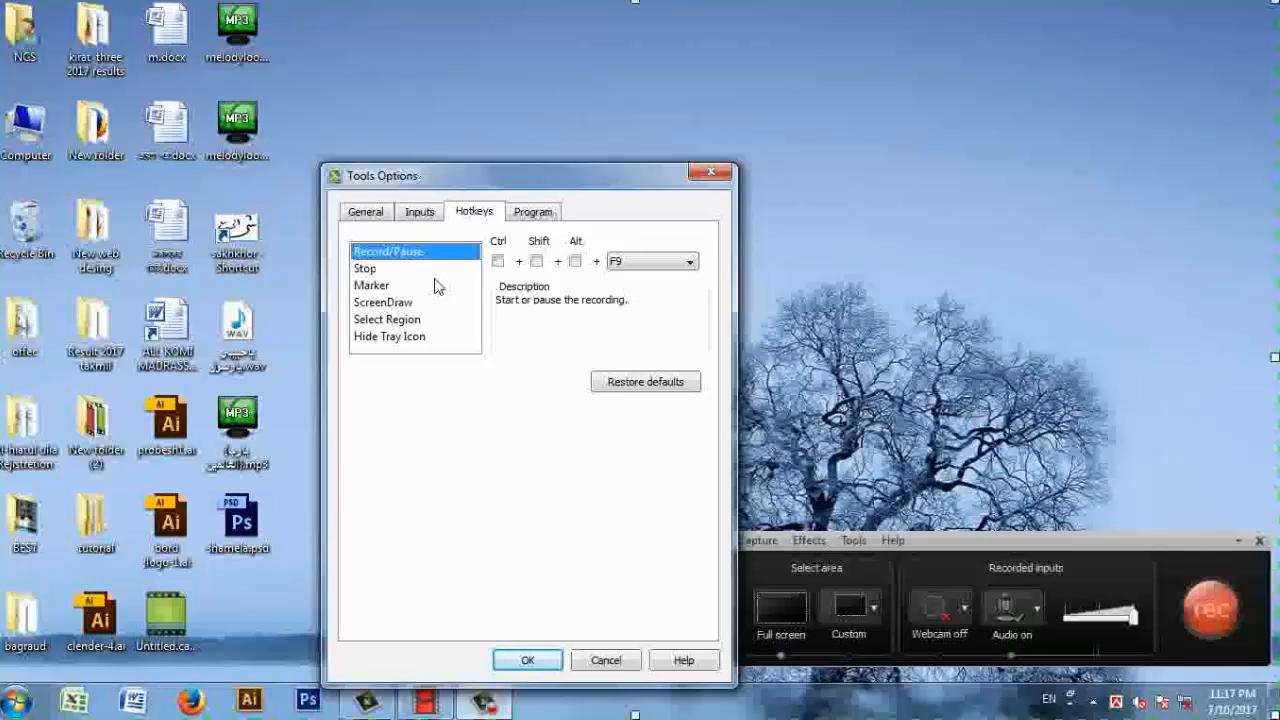
left_click(370, 270)
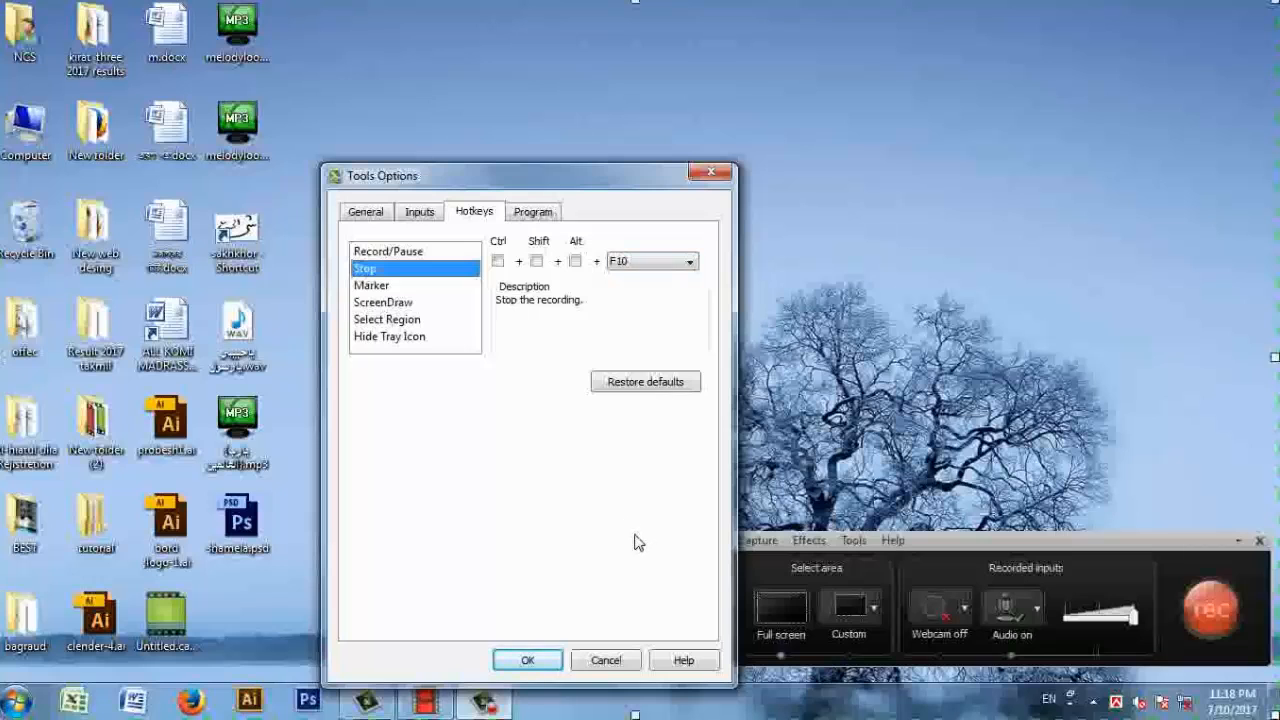
left_click(545, 662)
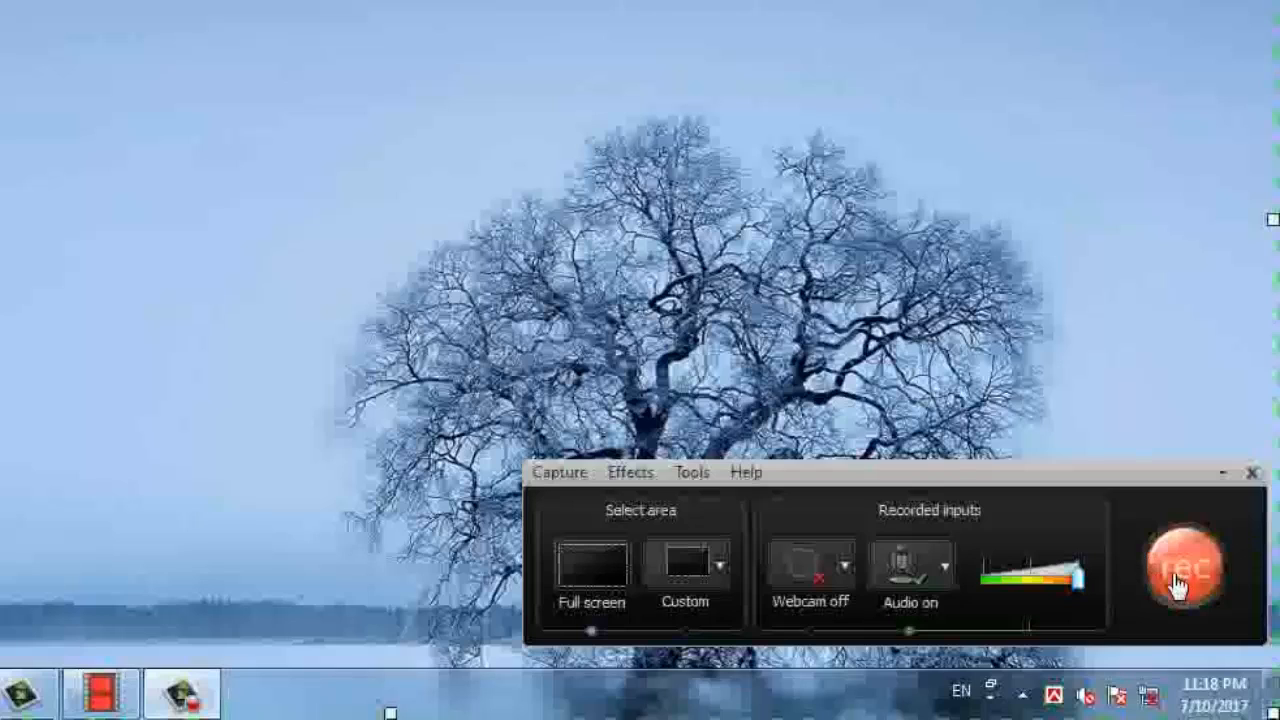
Record the full screen while refreshing the desktop twice, and stop the recording
left_click(1182, 578)
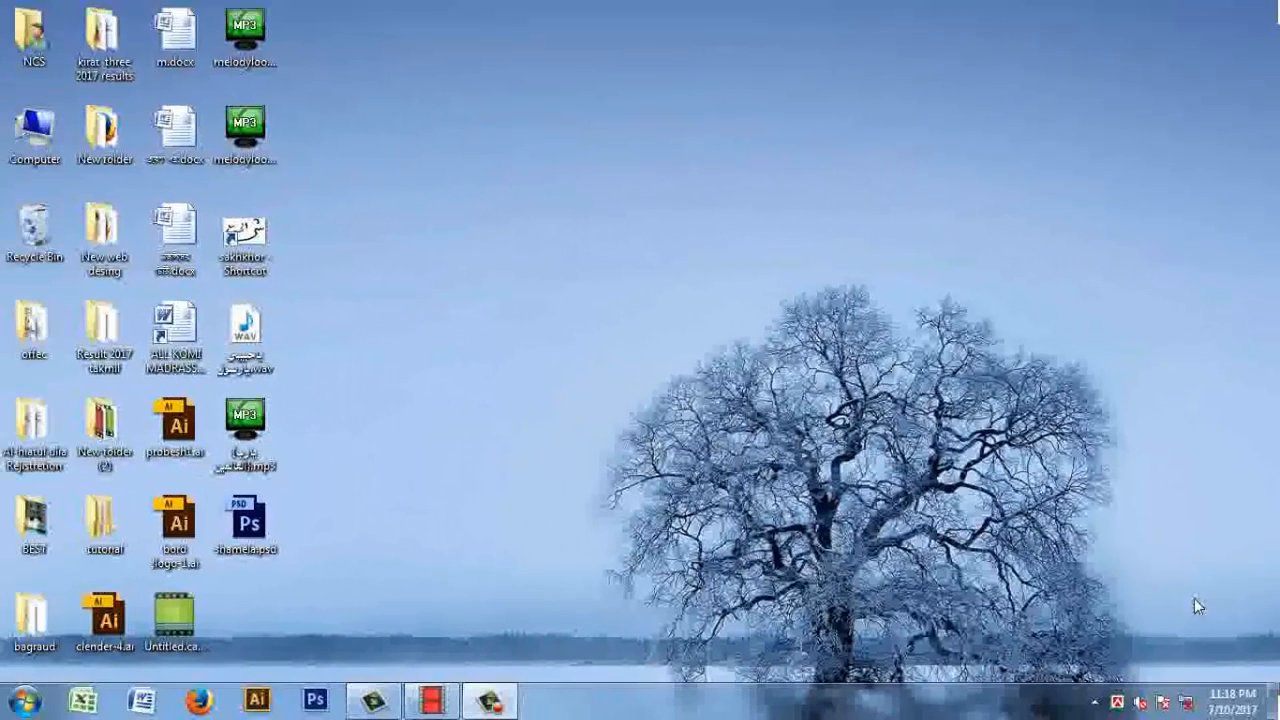
right_click(410, 143)
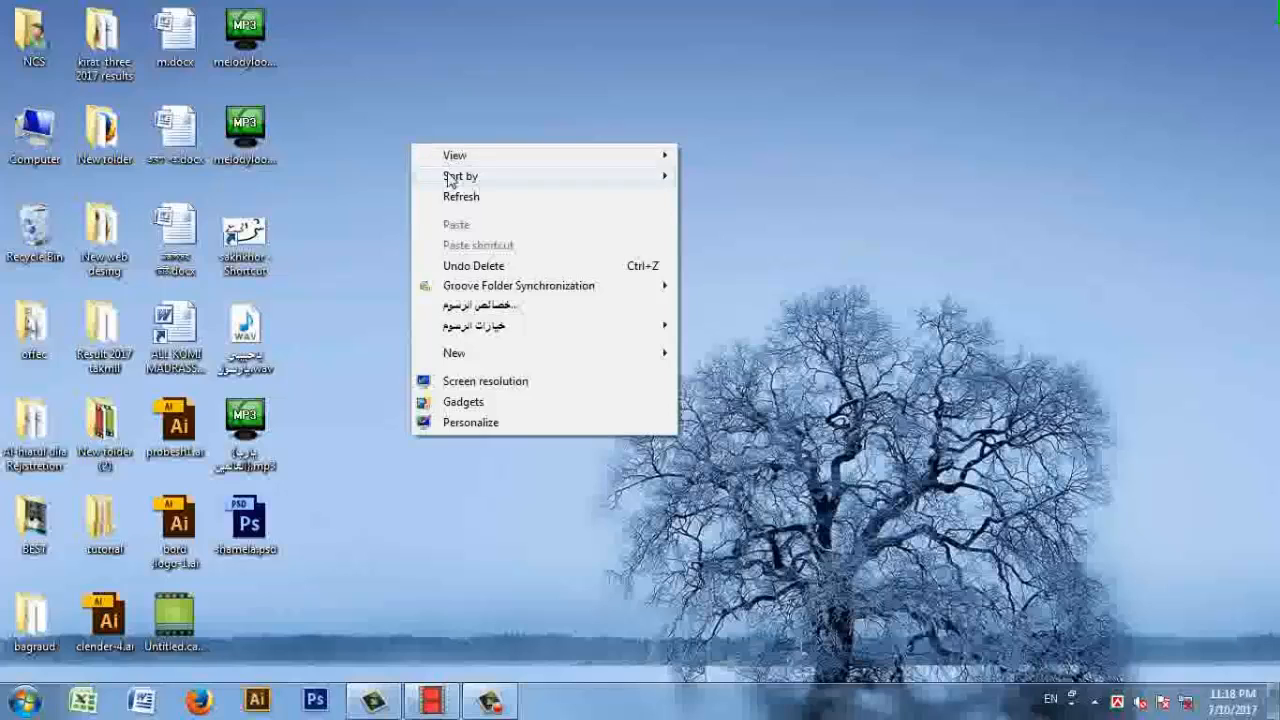
left_click(465, 193)
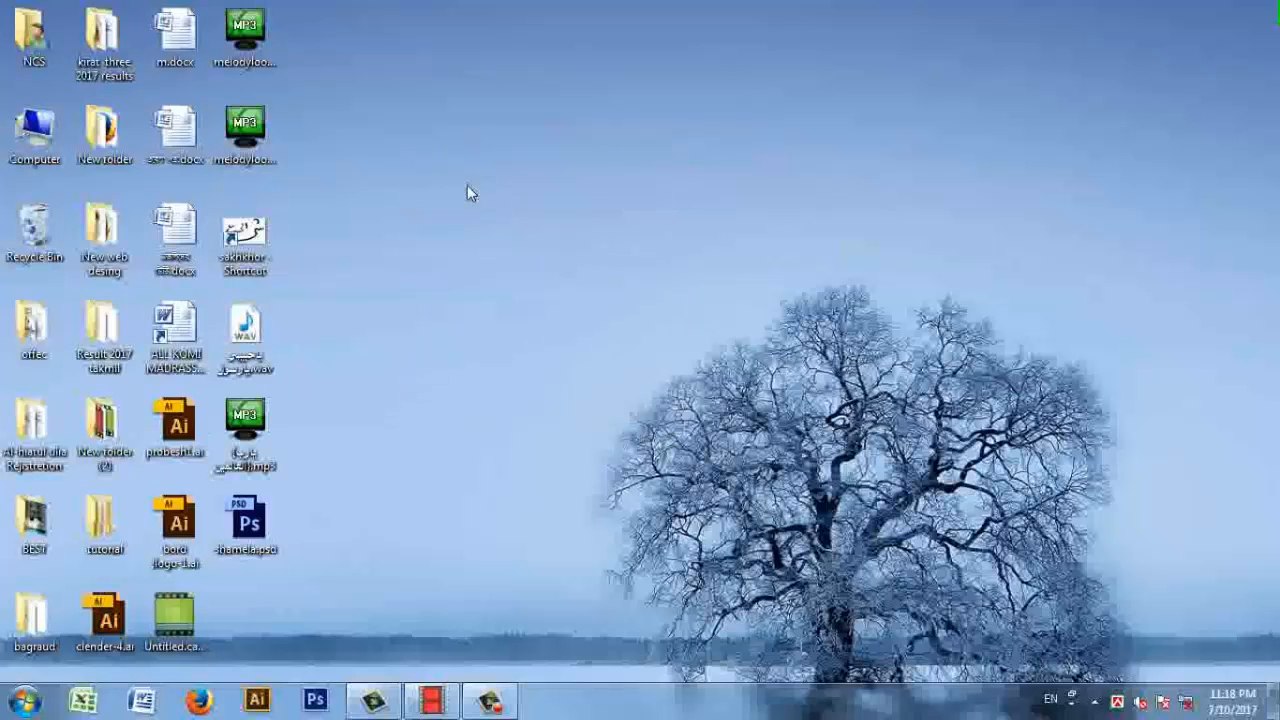
right_click(685, 67)
left_click(724, 126)
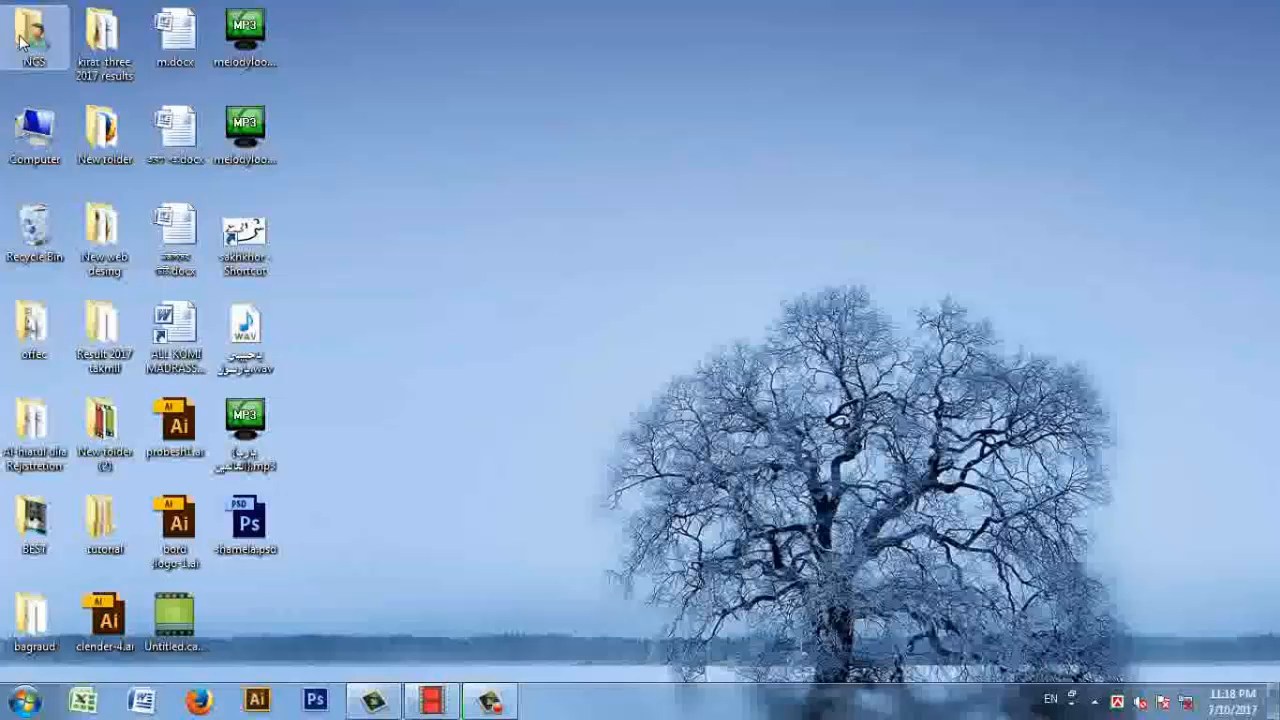
key("F10")
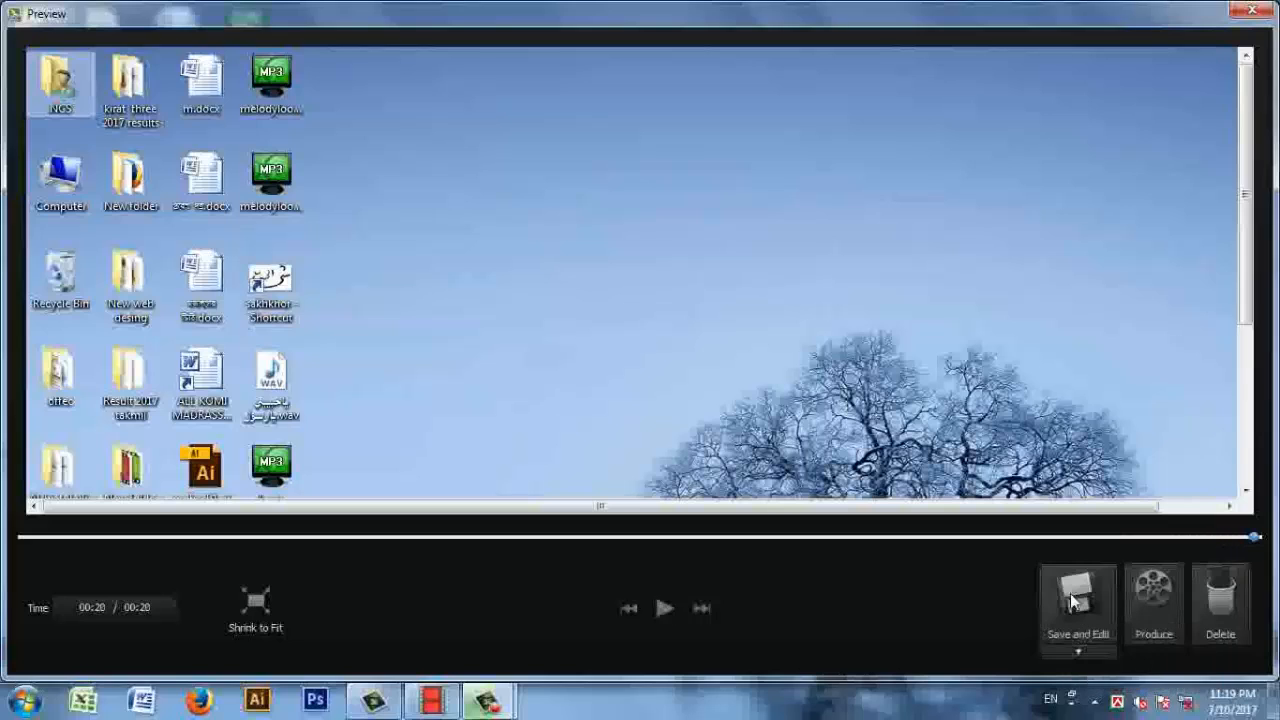
Save the recording to the Desktop as capture-1.camrec and open it for editing
left_click(1073, 600)
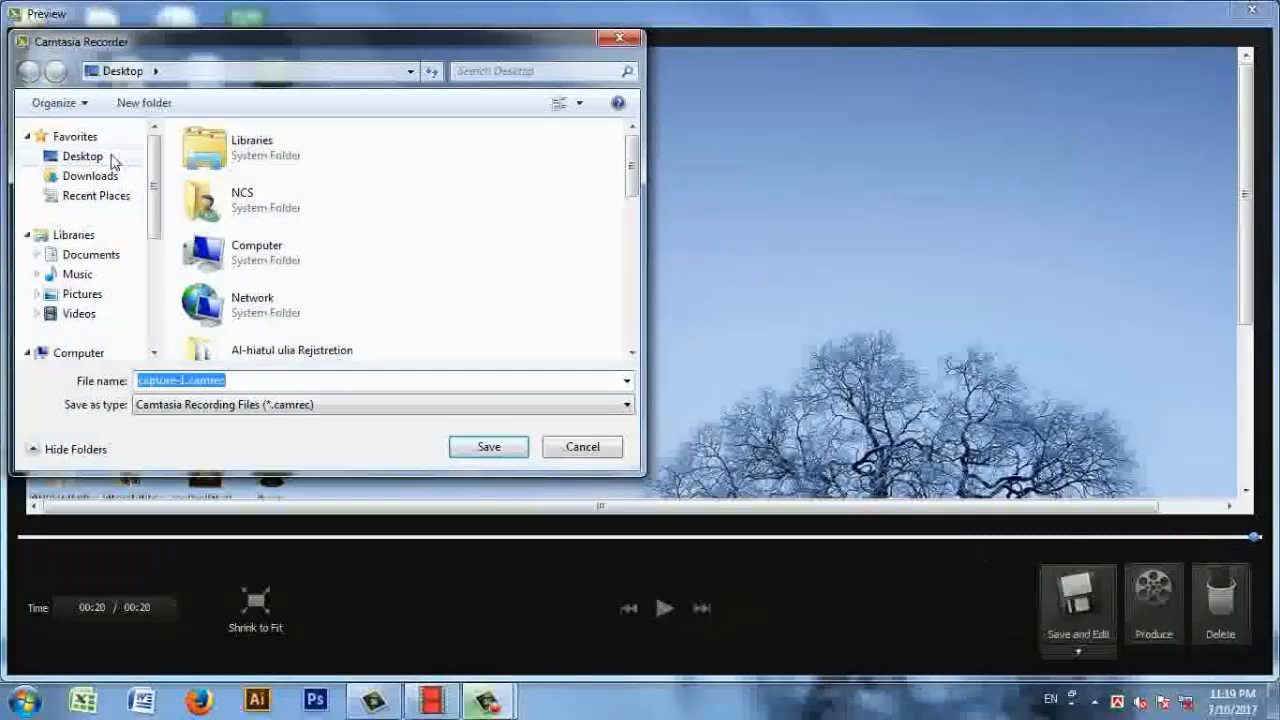
left_click(113, 162)
left_click(480, 446)
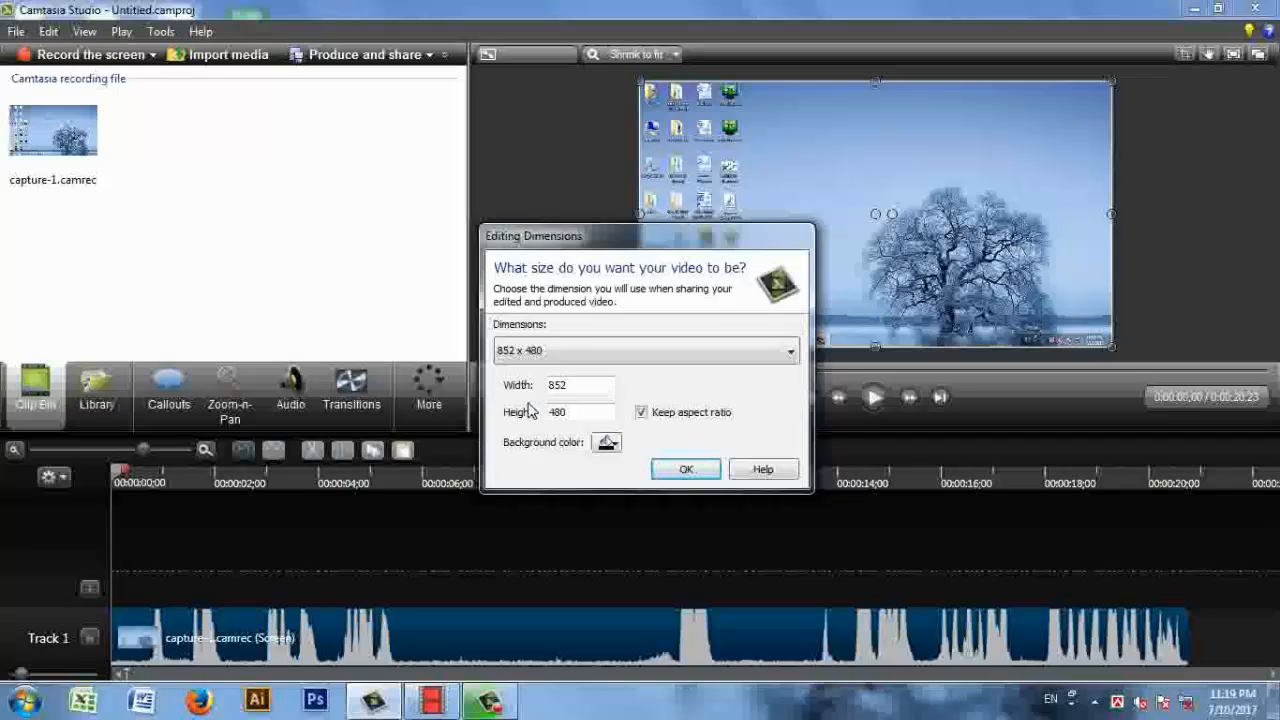
Set the project's editing dimensions to 1280 x 720, the YouTube & Screencast (16:9) size
left_click_drag(613, 238, 619, 244)
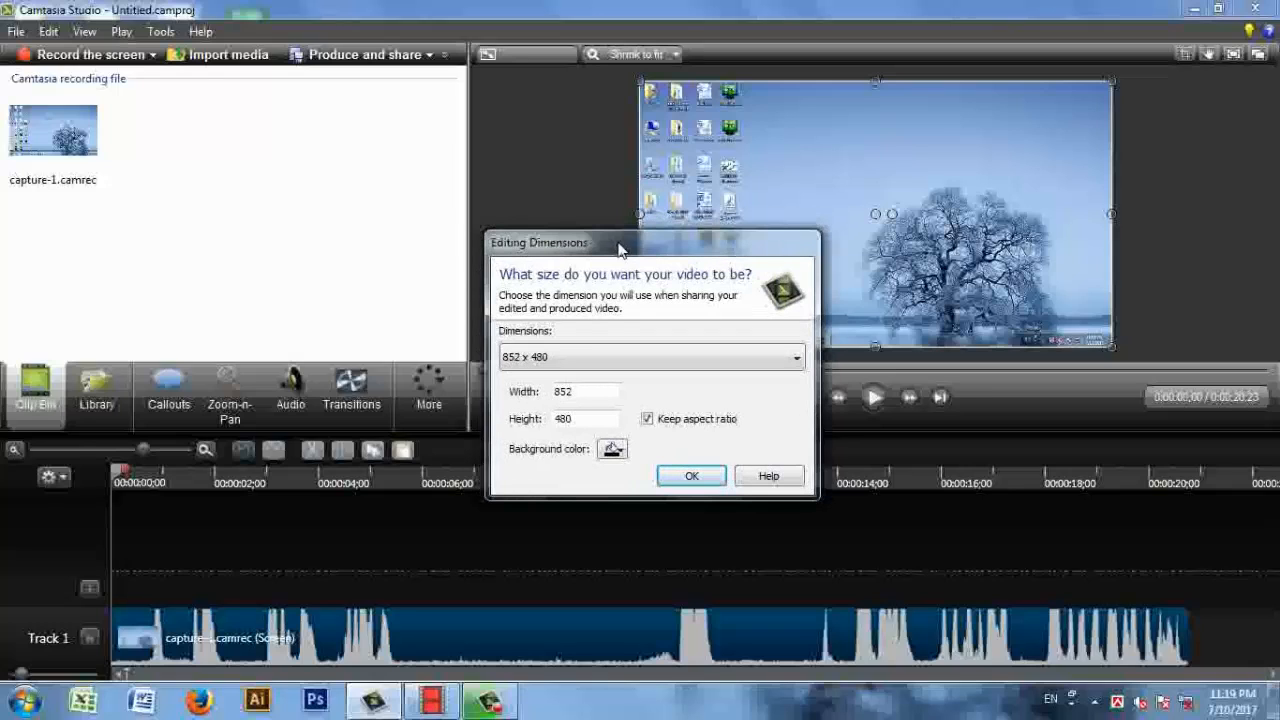
left_click(616, 366)
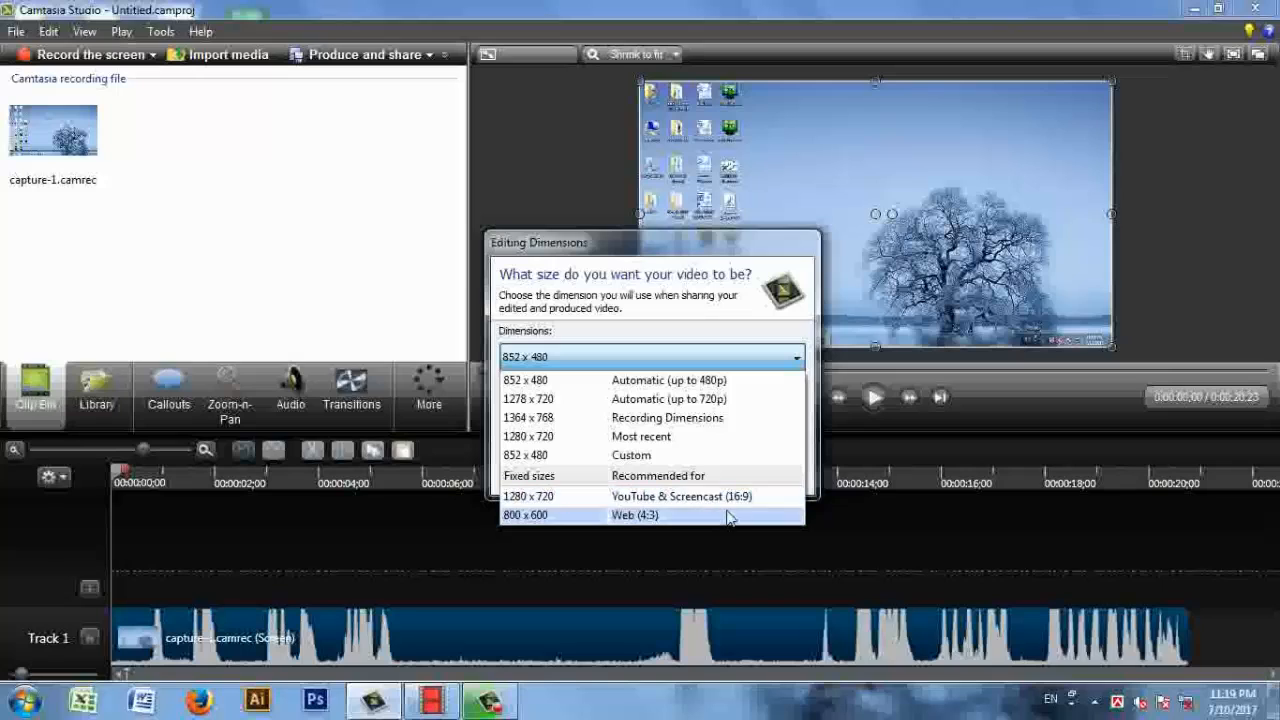
left_click(551, 496)
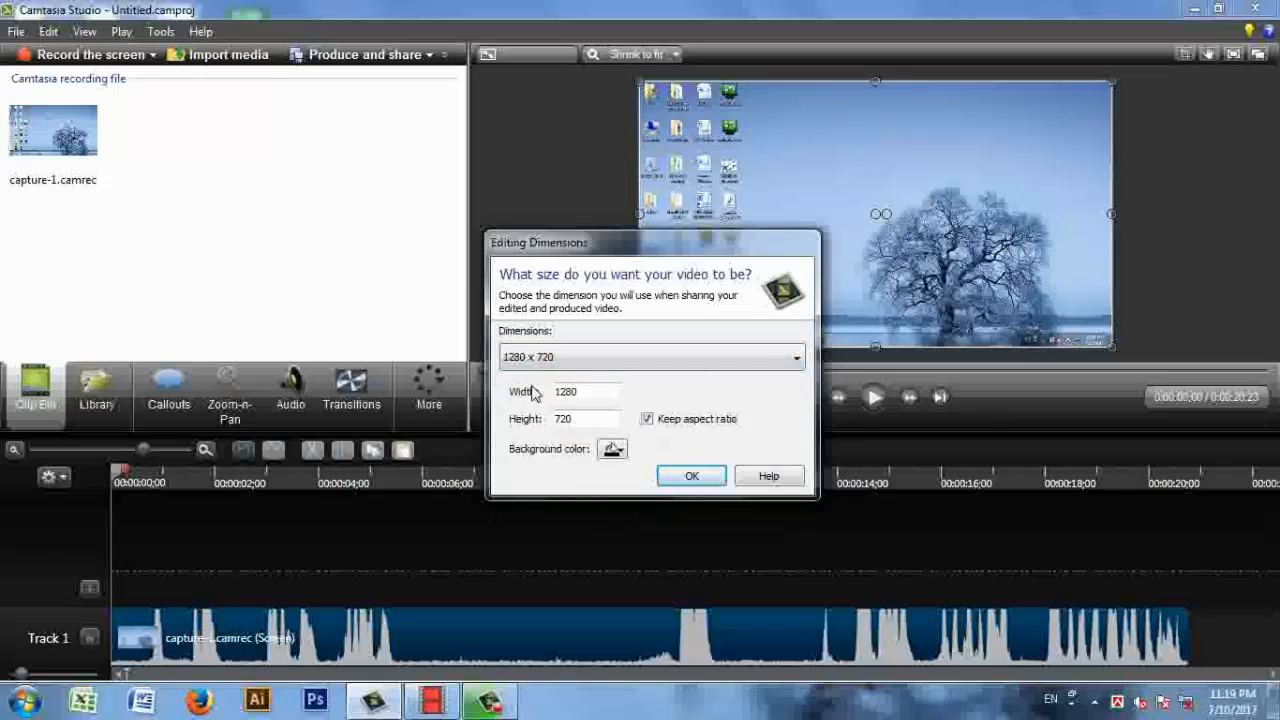
left_click(688, 478)
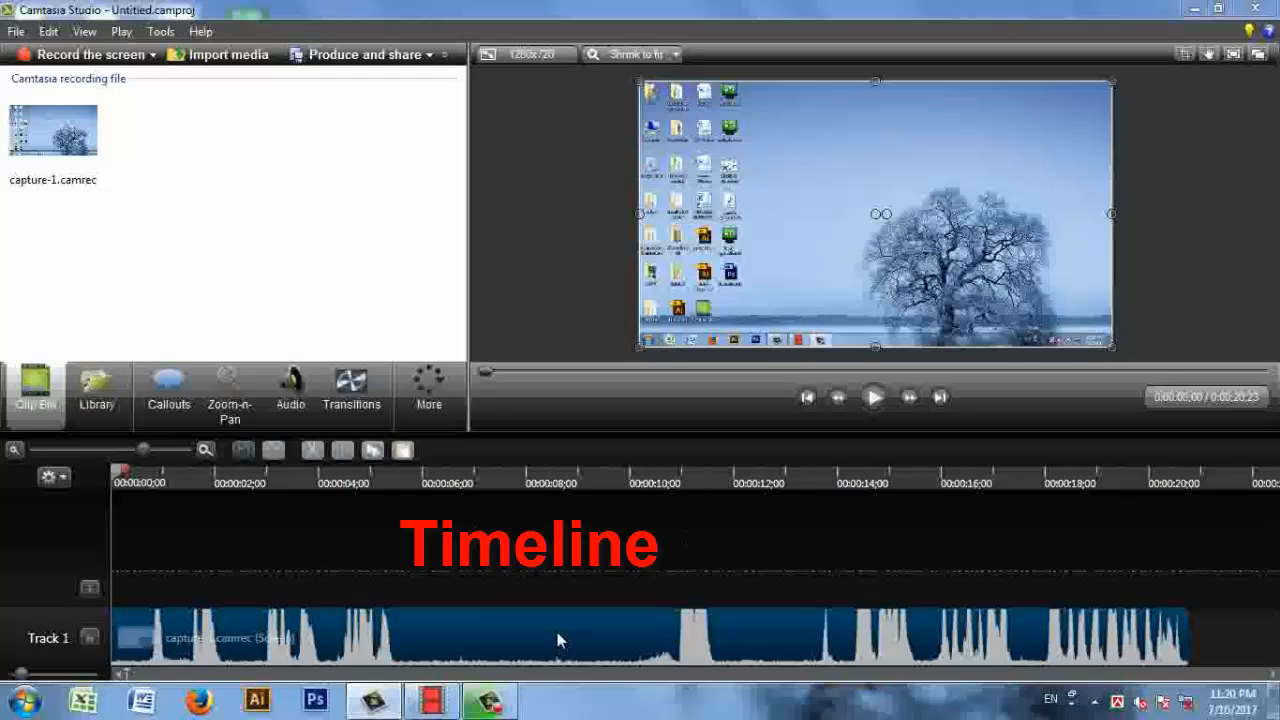
Try moving the capture-1.camrec clip along Track 1 and return it to the start of the timeline
left_click_drag(557, 632, 599, 640)
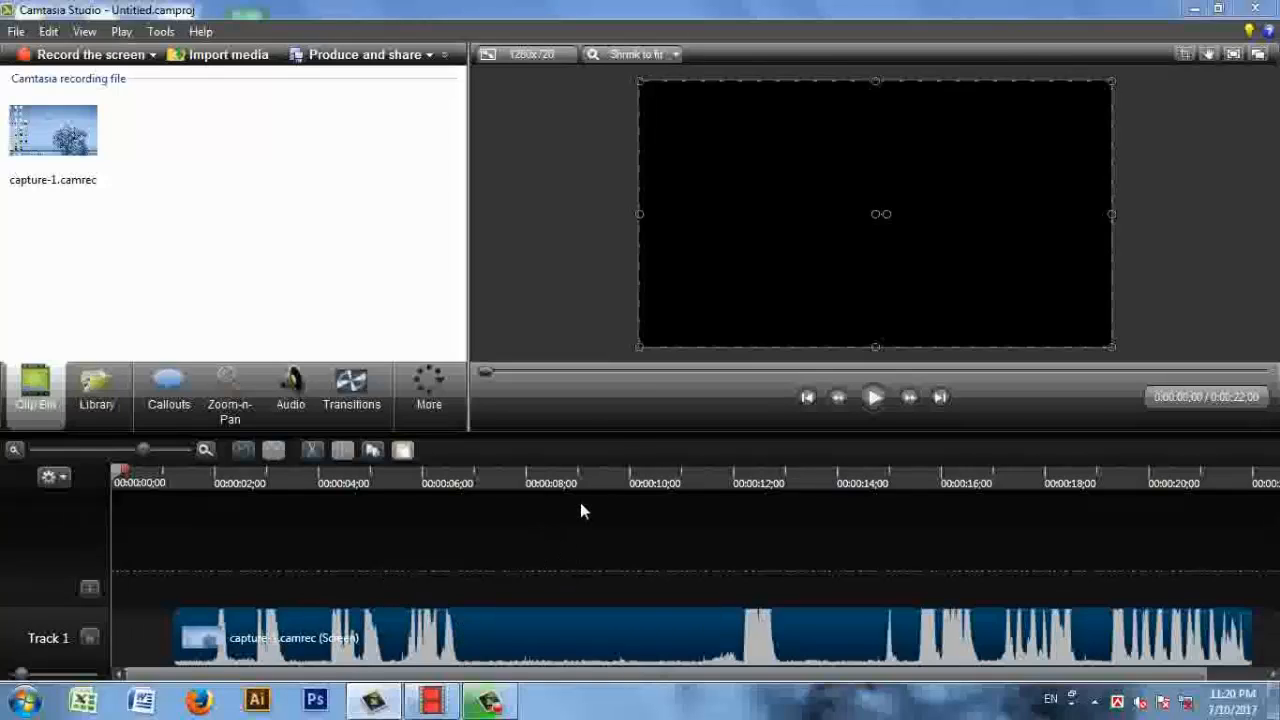
left_click_drag(496, 625, 420, 627)
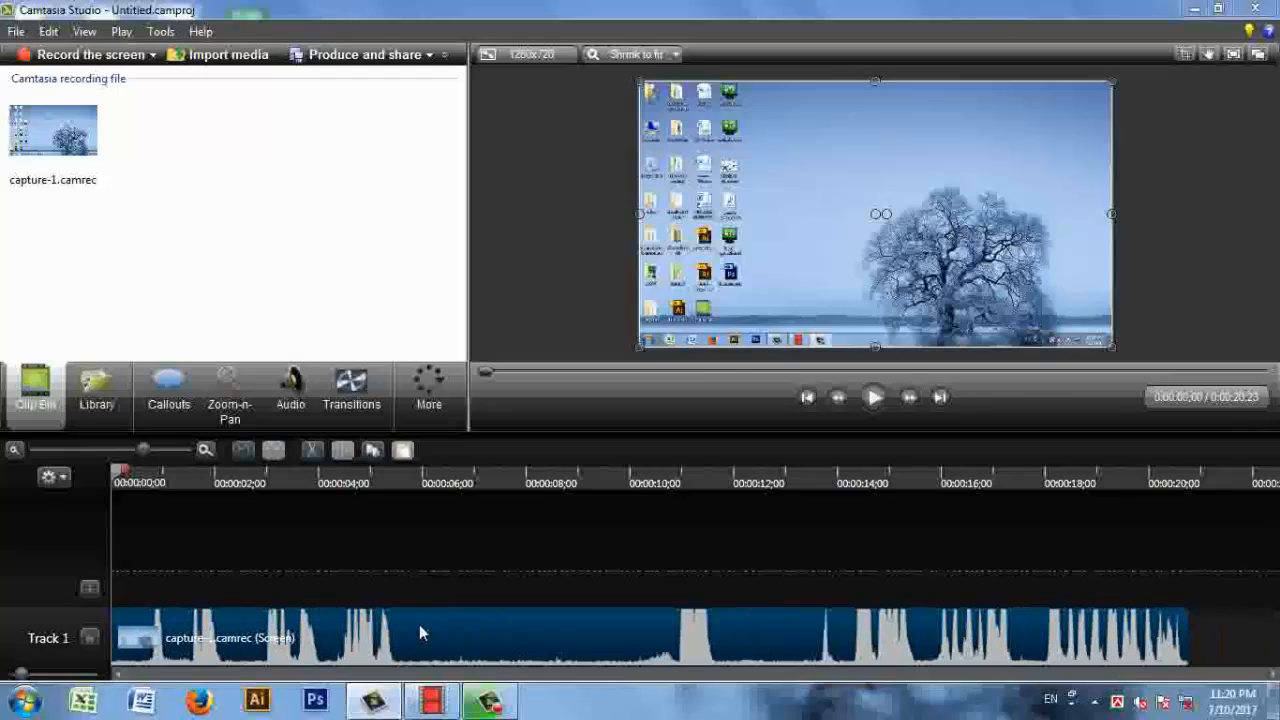
left_click(200, 655)
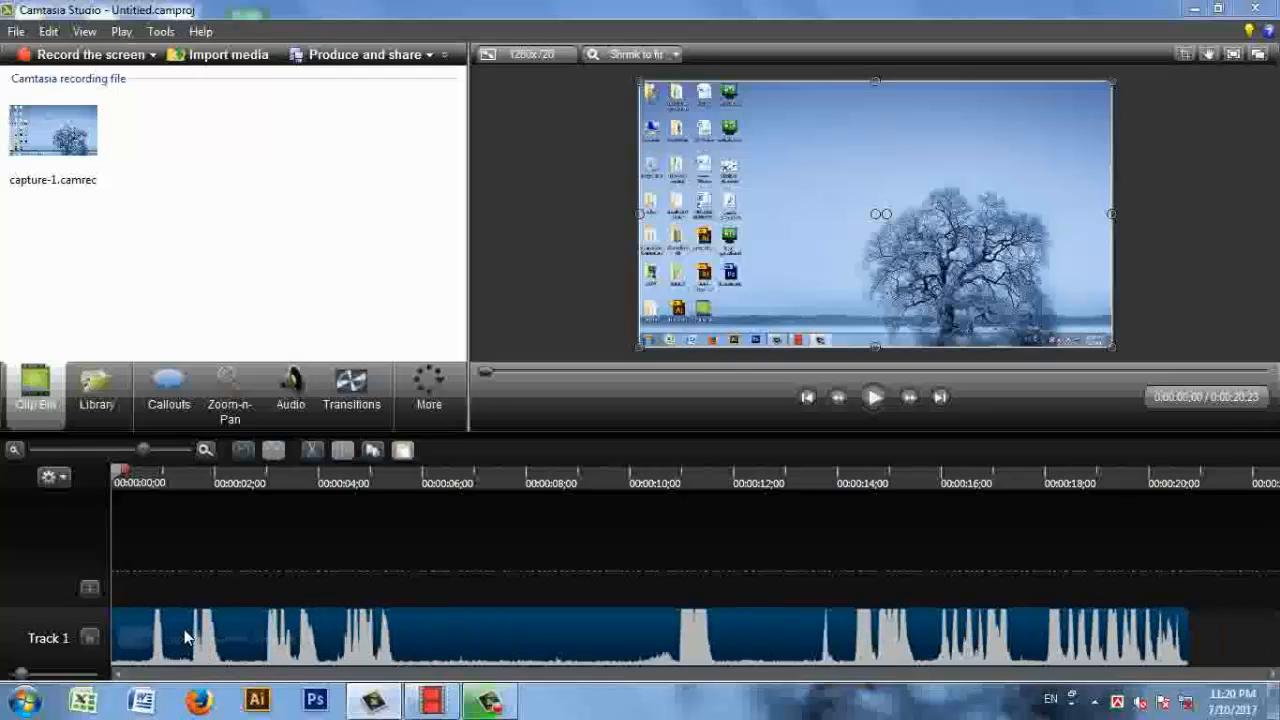
Separate the clip's video and audio onto two tracks, and shift both to start at about 0:00:01;27
right_click(425, 630)
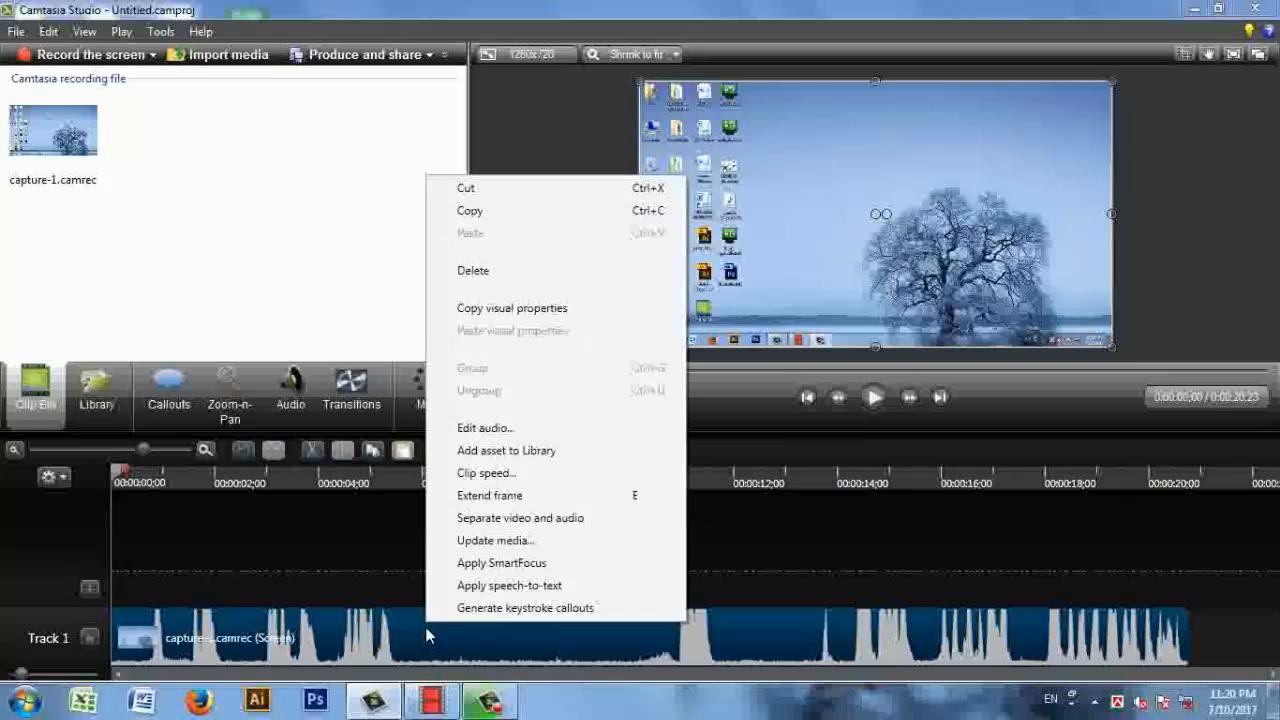
left_click(500, 519)
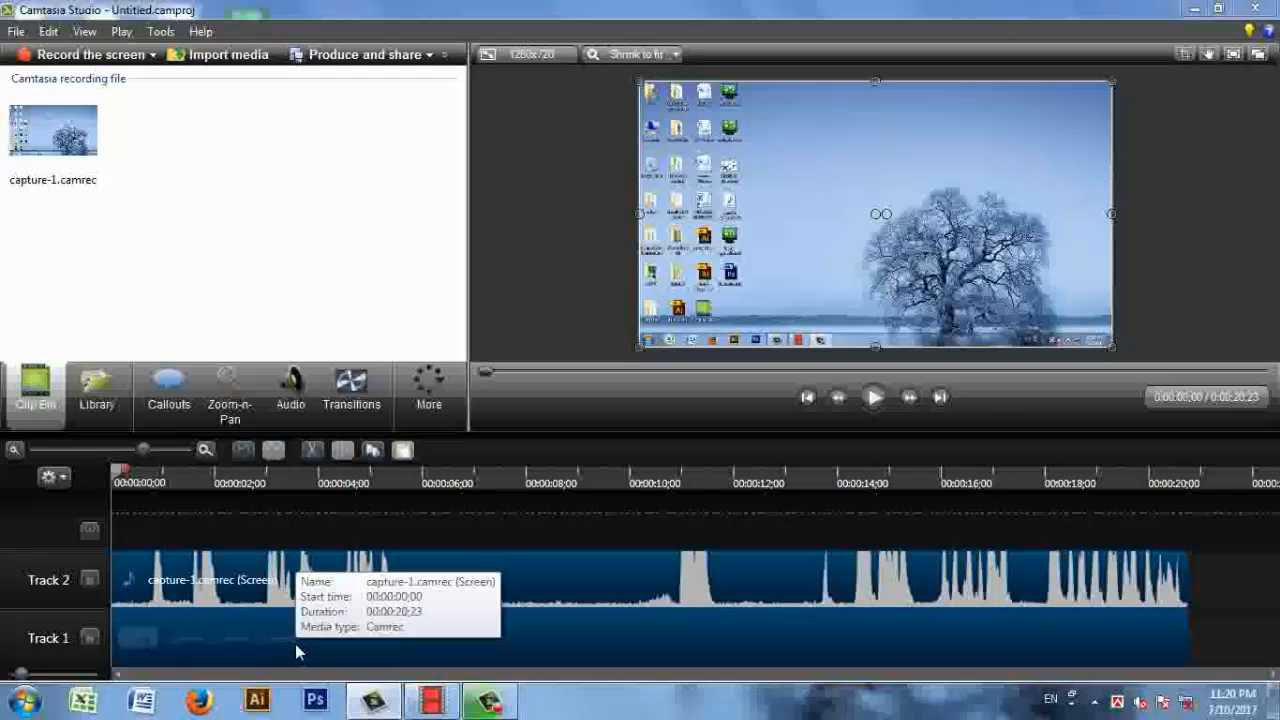
left_click_drag(295, 644, 394, 650)
left_click(395, 632)
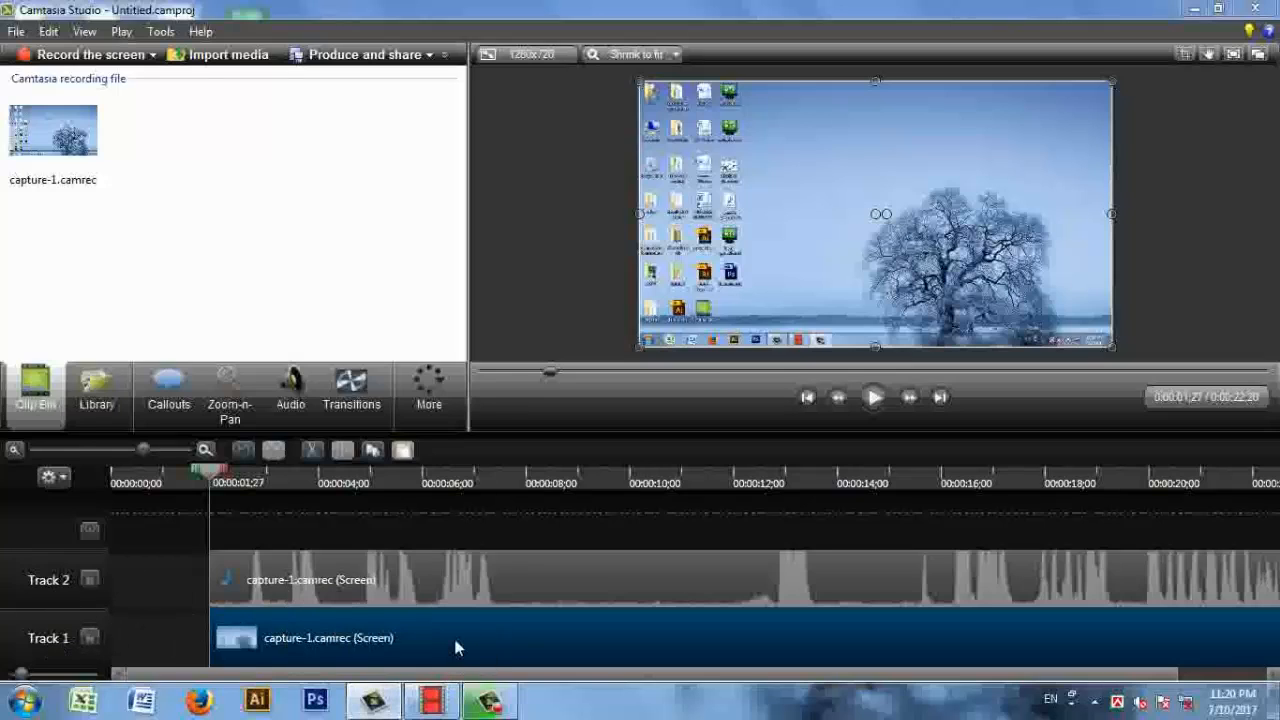
mouse_move(453, 640)
left_mouse_down()
mouse_move(586, 643)
mouse_move(366, 660)
mouse_move(491, 663)
mouse_move(460, 654)
left_mouse_up()
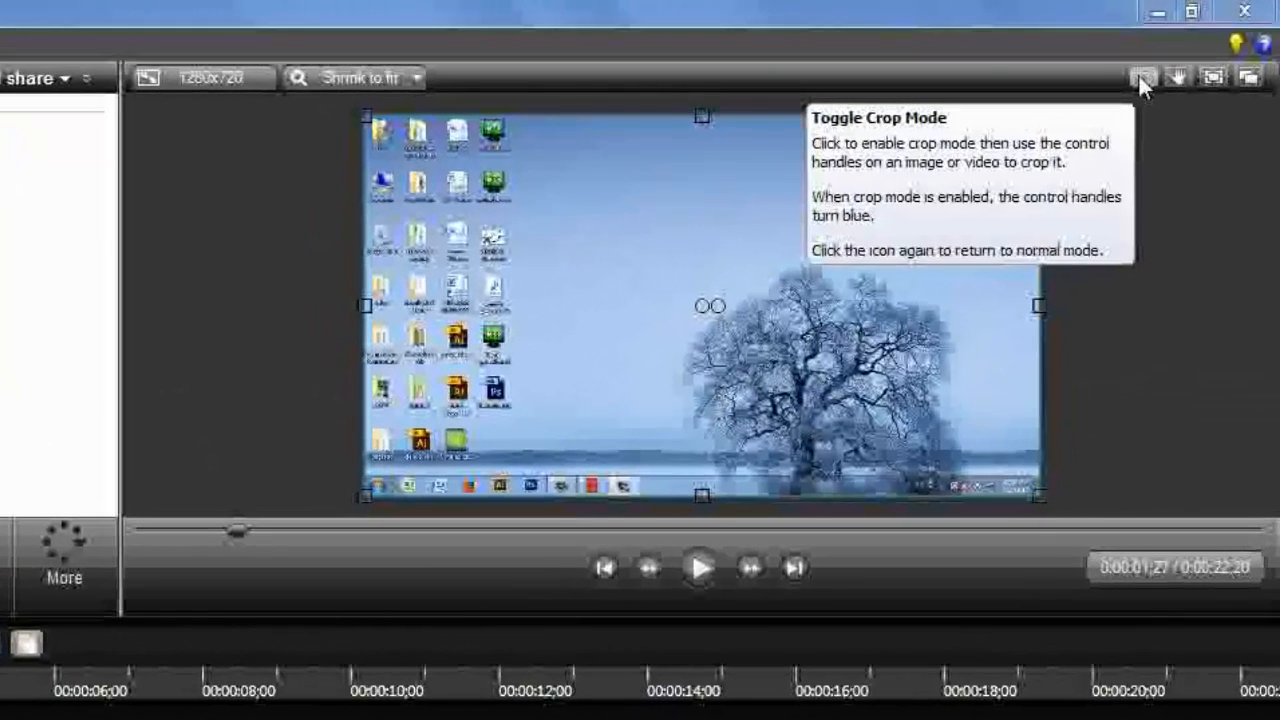
Crop a thin strip off the video's upper edge in crop mode, and switch pan mode on and off
left_click(1141, 77)
left_click(1143, 77)
left_click_drag(701, 113, 701, 133)
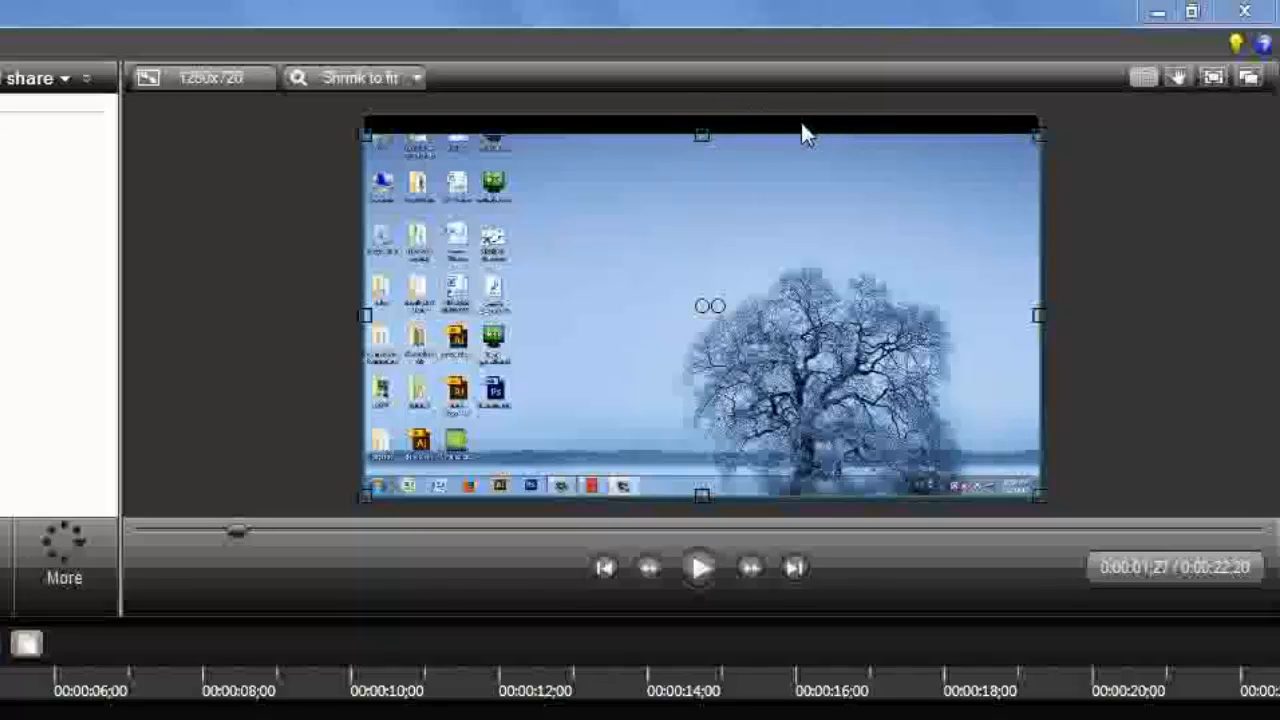
left_click(1175, 80)
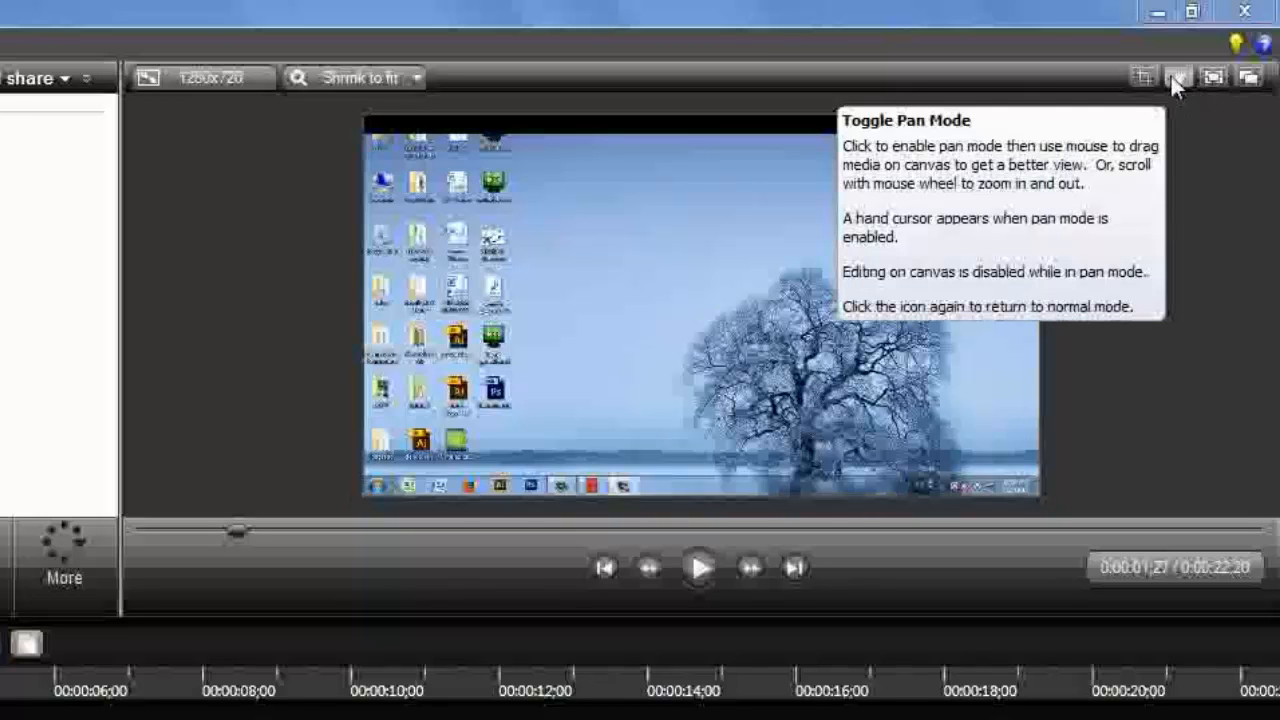
left_click(1172, 77)
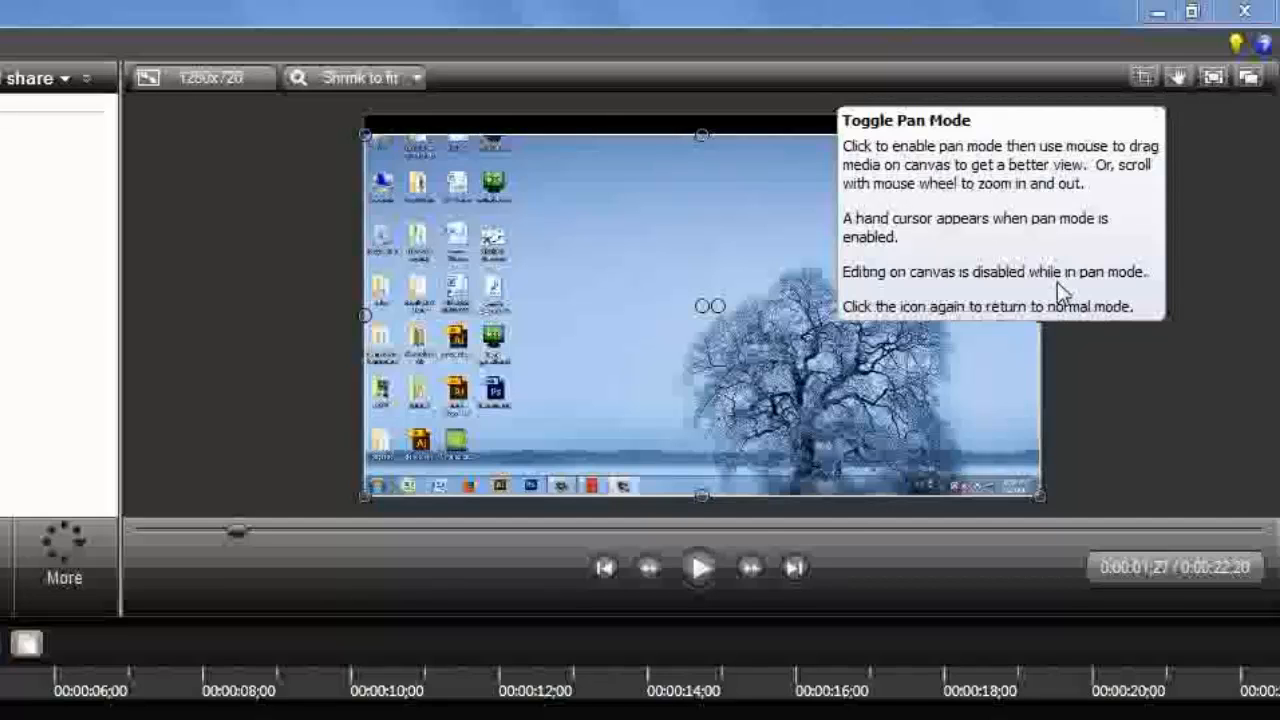
Raise the video's lower edge on the canvas, and scale the video down and reposition it in the full-screen preview
left_click_drag(702, 495, 702, 472)
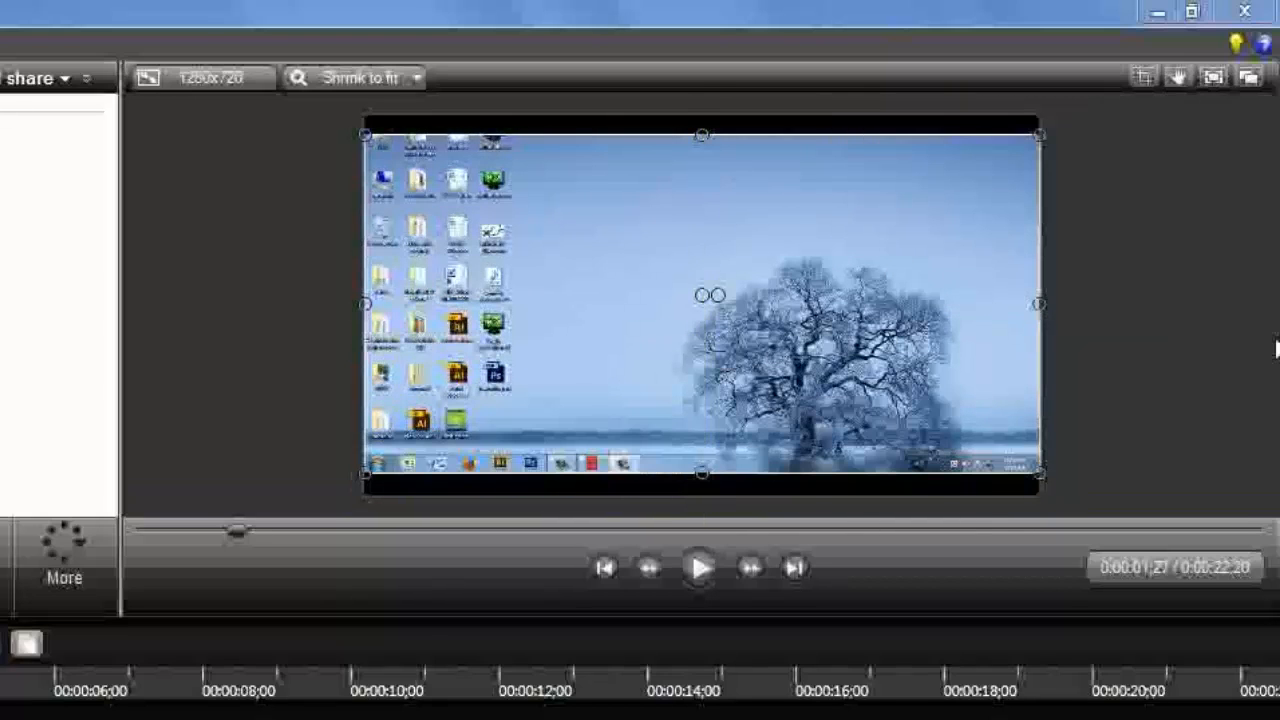
left_click(1215, 77)
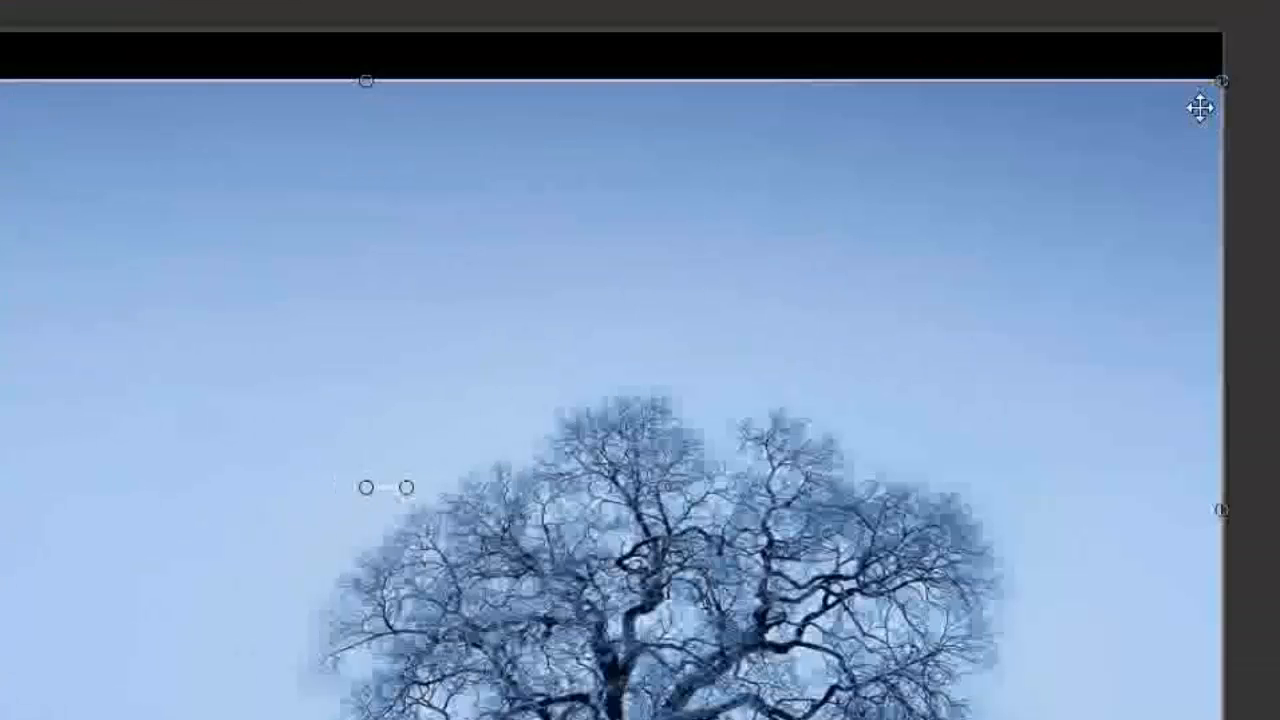
left_click_drag(1221, 91, 1030, 176)
left_click_drag(818, 255, 834, 254)
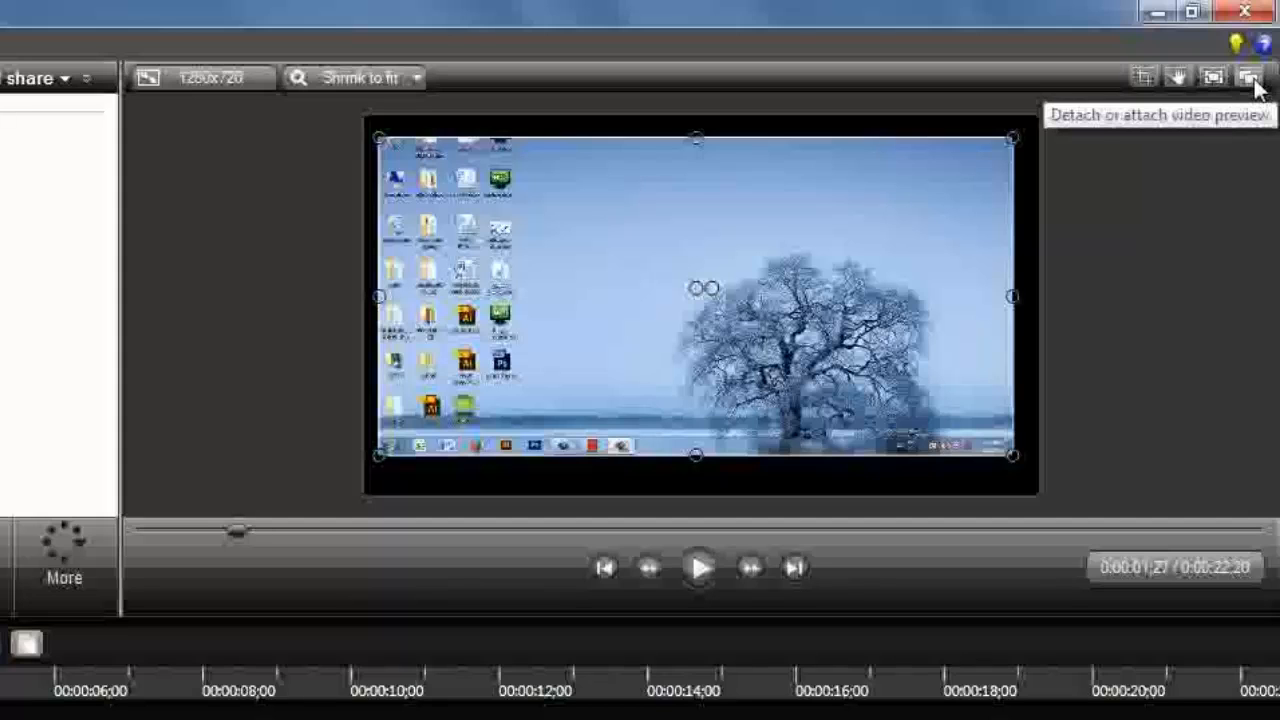
Detach the video preview into its own window and attach it again
left_click(1250, 78)
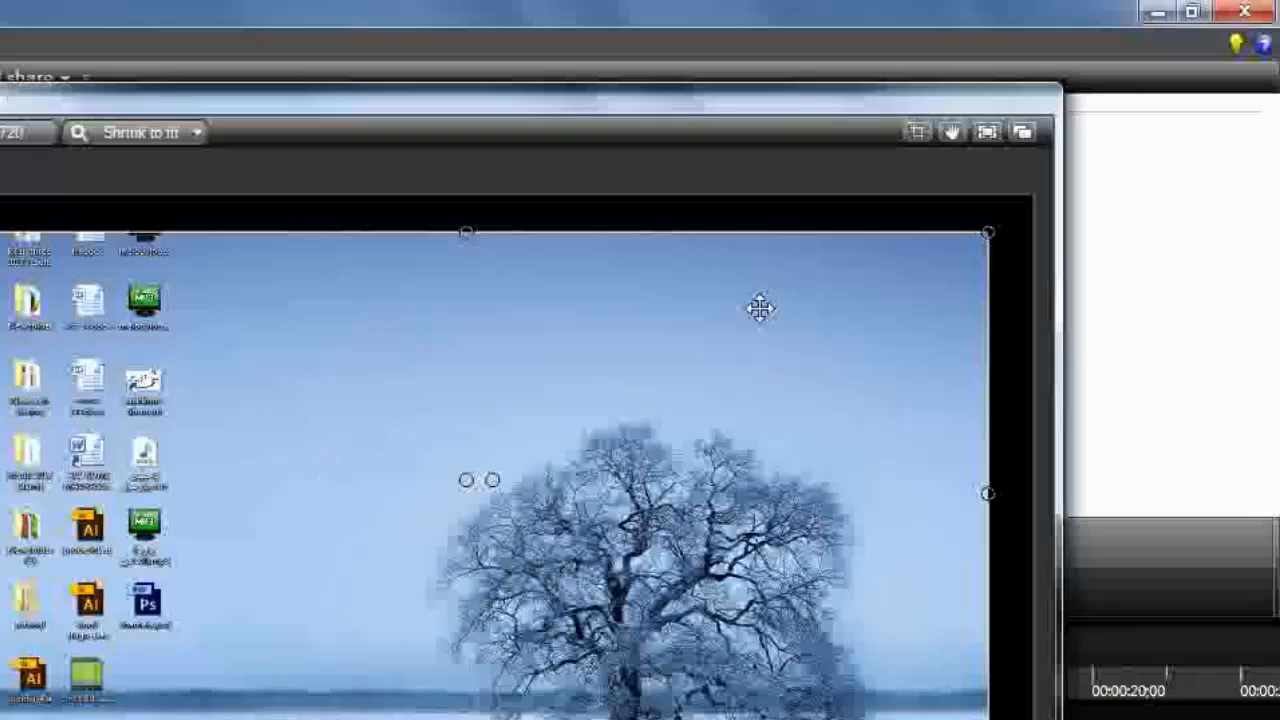
left_click(1025, 134)
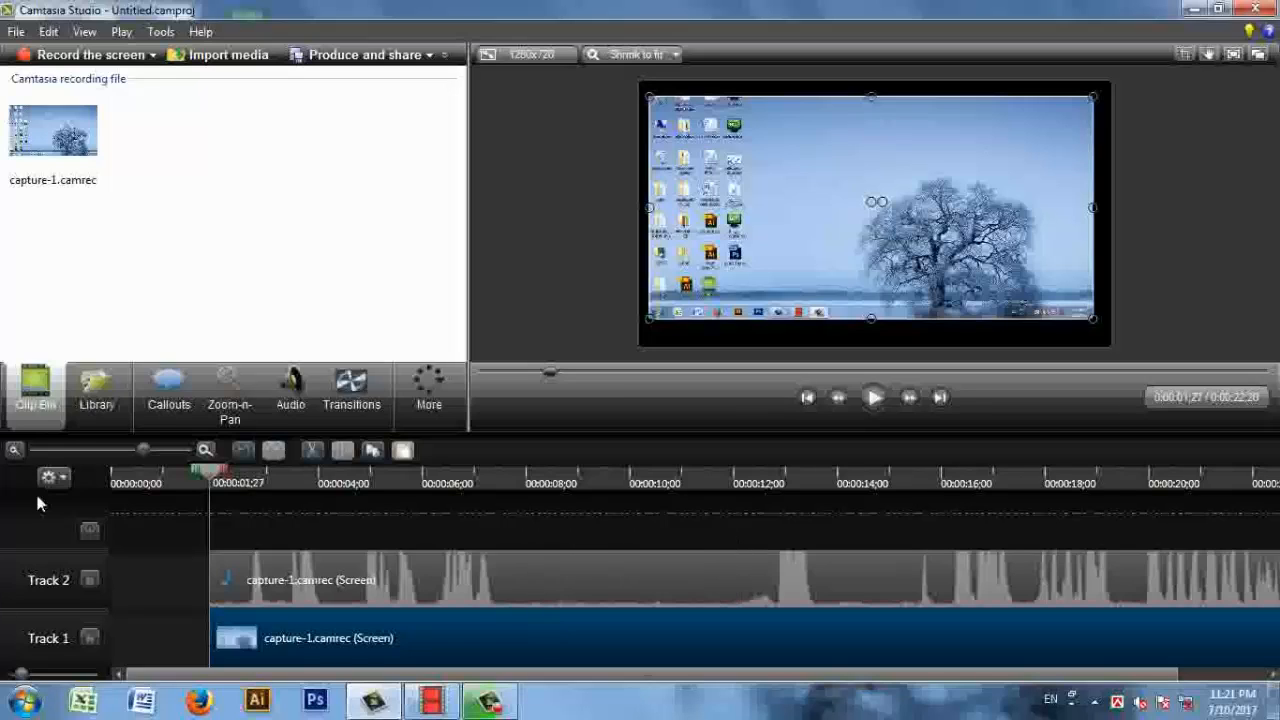
Move the video clip to start at about 0:00:23 and the audio clip at about 0:00:47, and return the playhead to zero
left_click(96, 392)
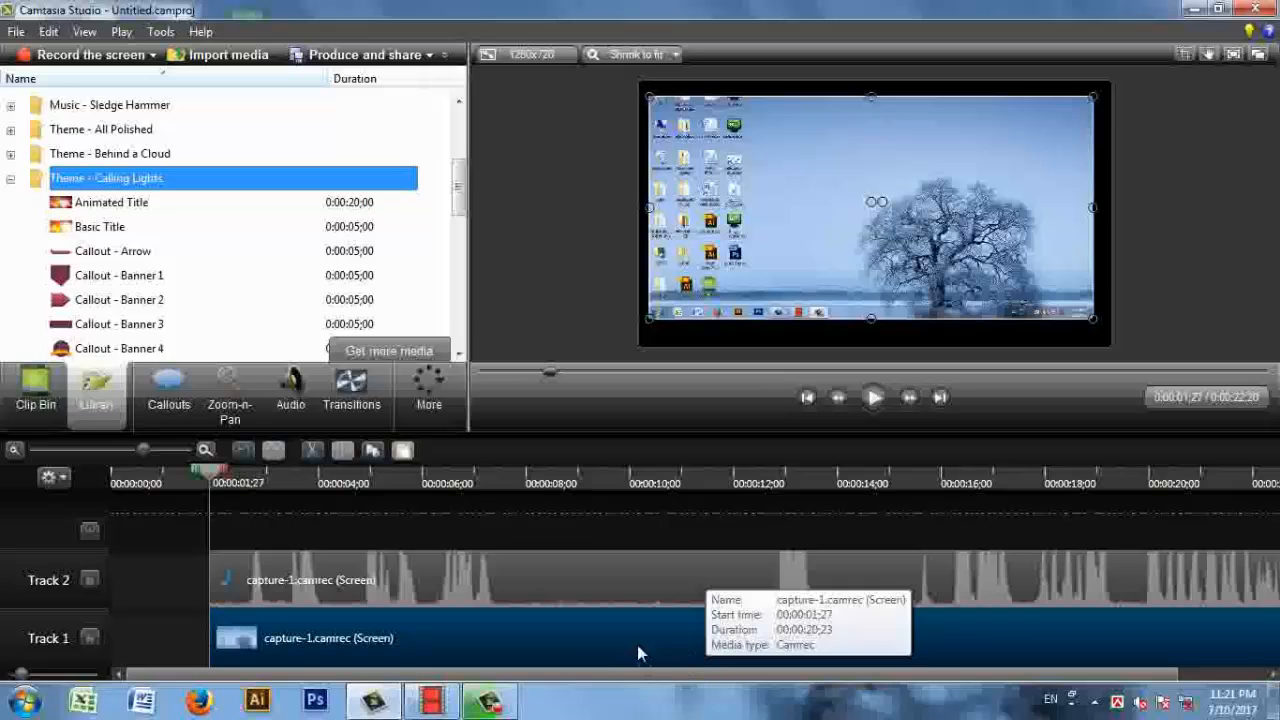
left_click_drag(217, 474, 183, 476)
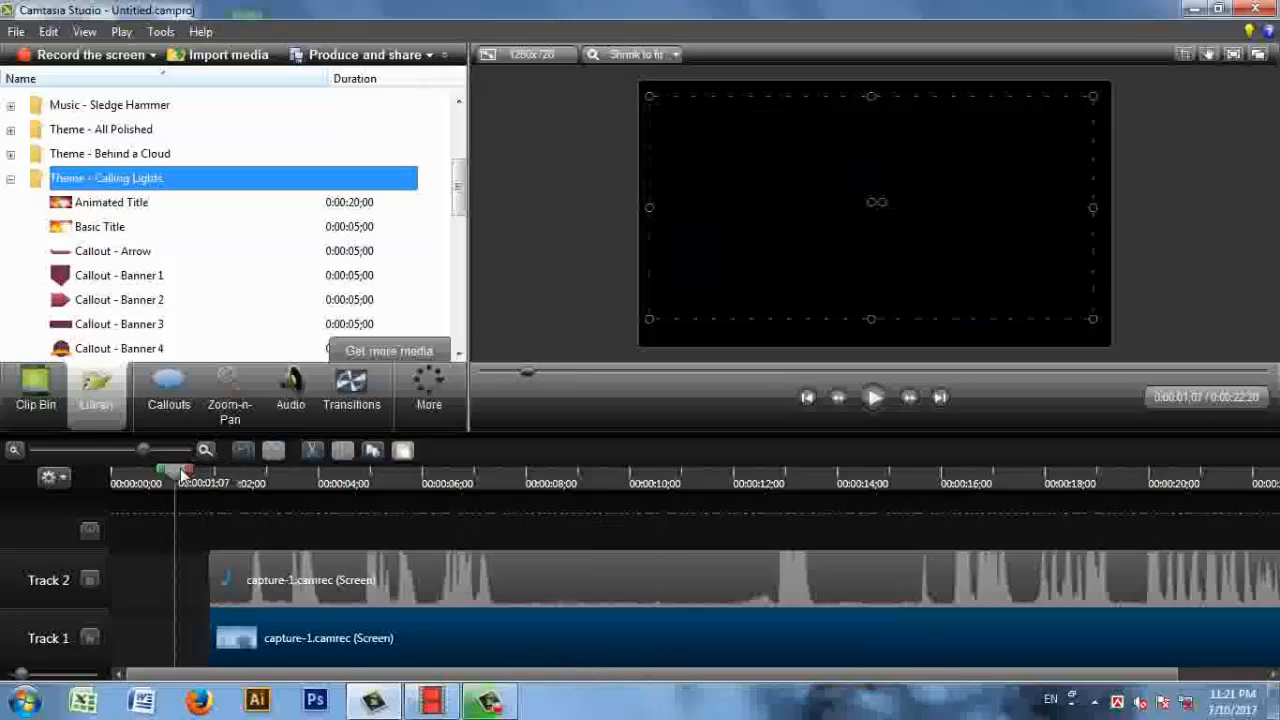
left_click_drag(380, 645, 757, 634)
left_click_drag(490, 569, 887, 590)
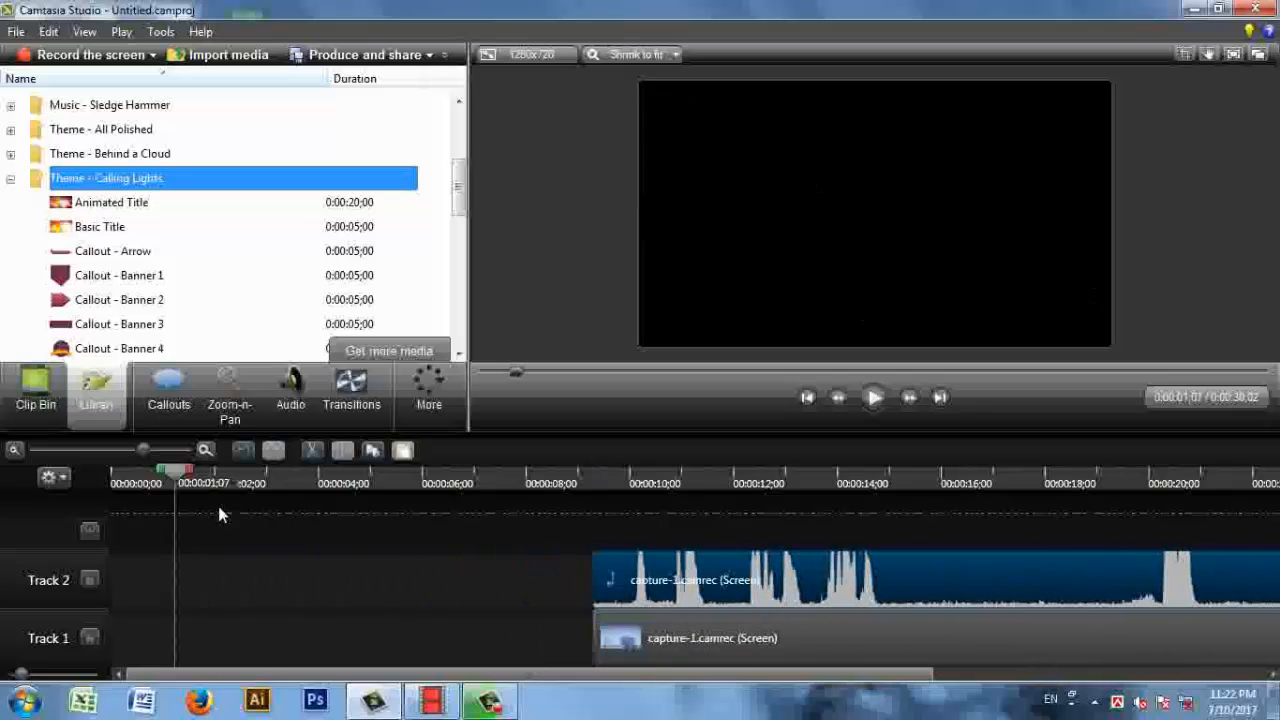
left_click_drag(137, 448, 103, 453)
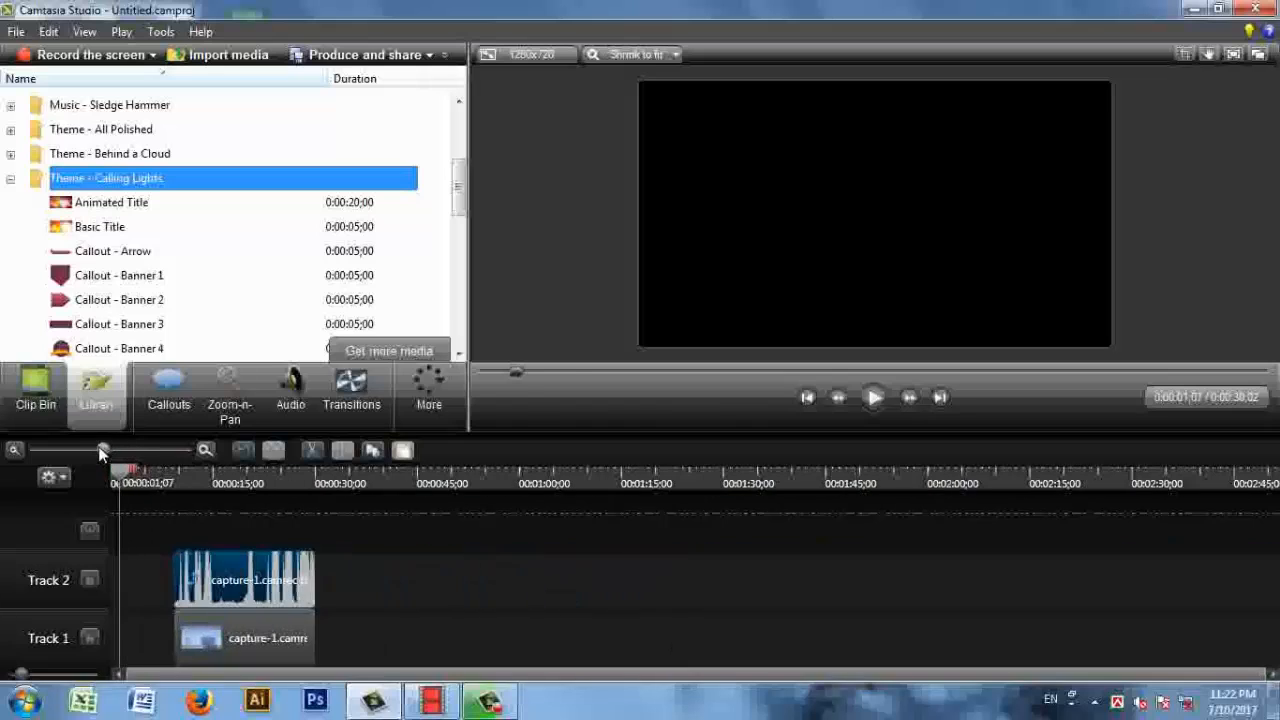
left_click_drag(233, 639, 328, 641)
left_click_drag(237, 590, 497, 593)
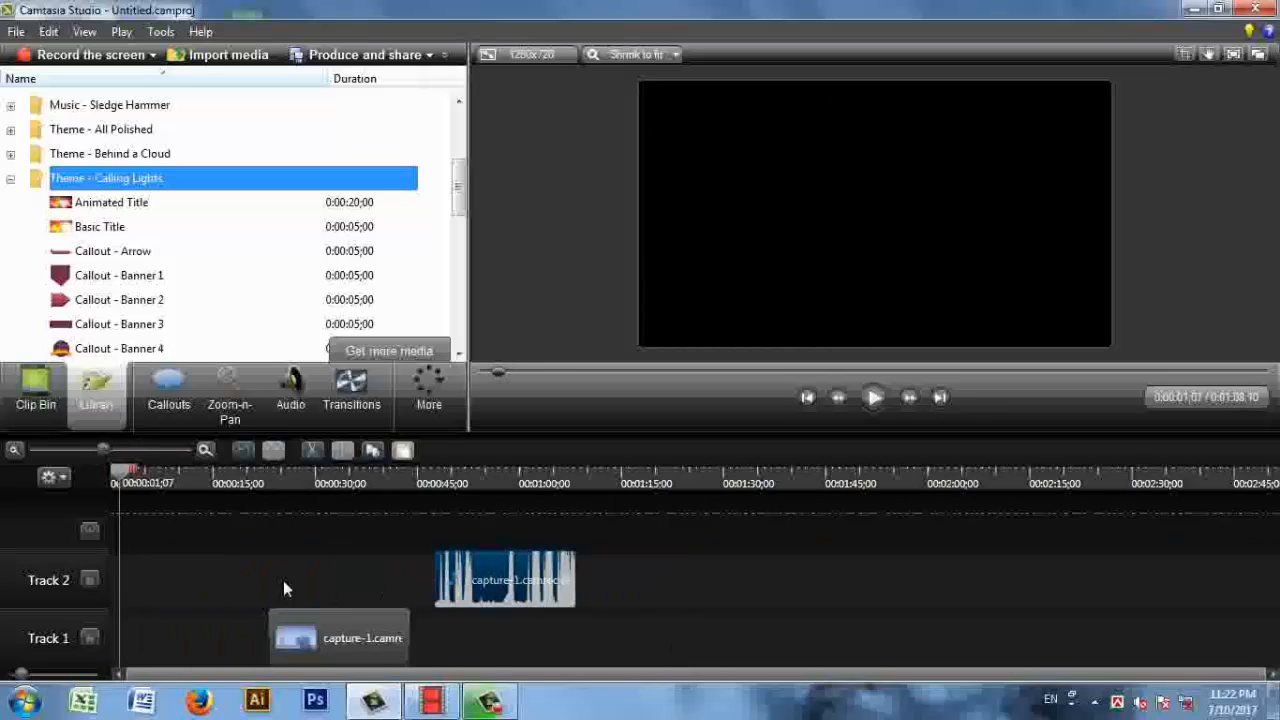
left_click_drag(127, 474, 117, 480)
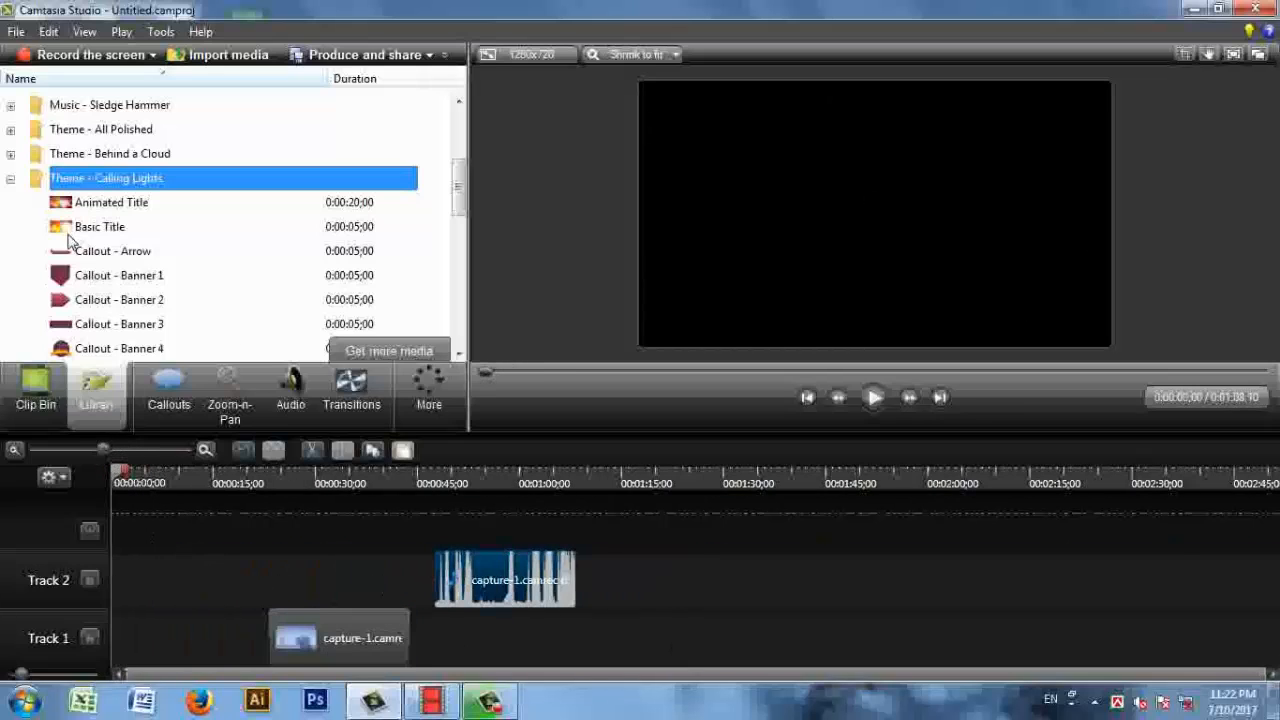
Preview the Calling Lights animated title and browse the Checkered Past, Clear Disturbance and Crimson Complex themes in the library
double_click(85, 203)
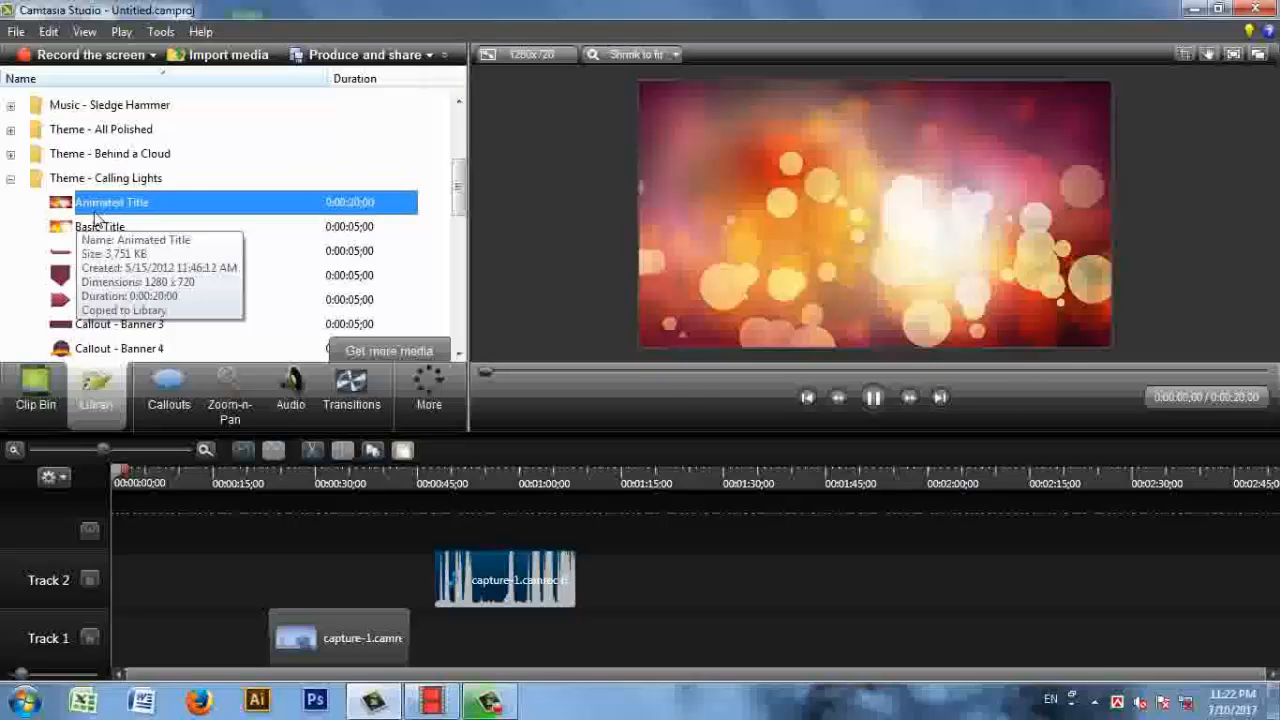
left_click_drag(458, 205, 463, 292)
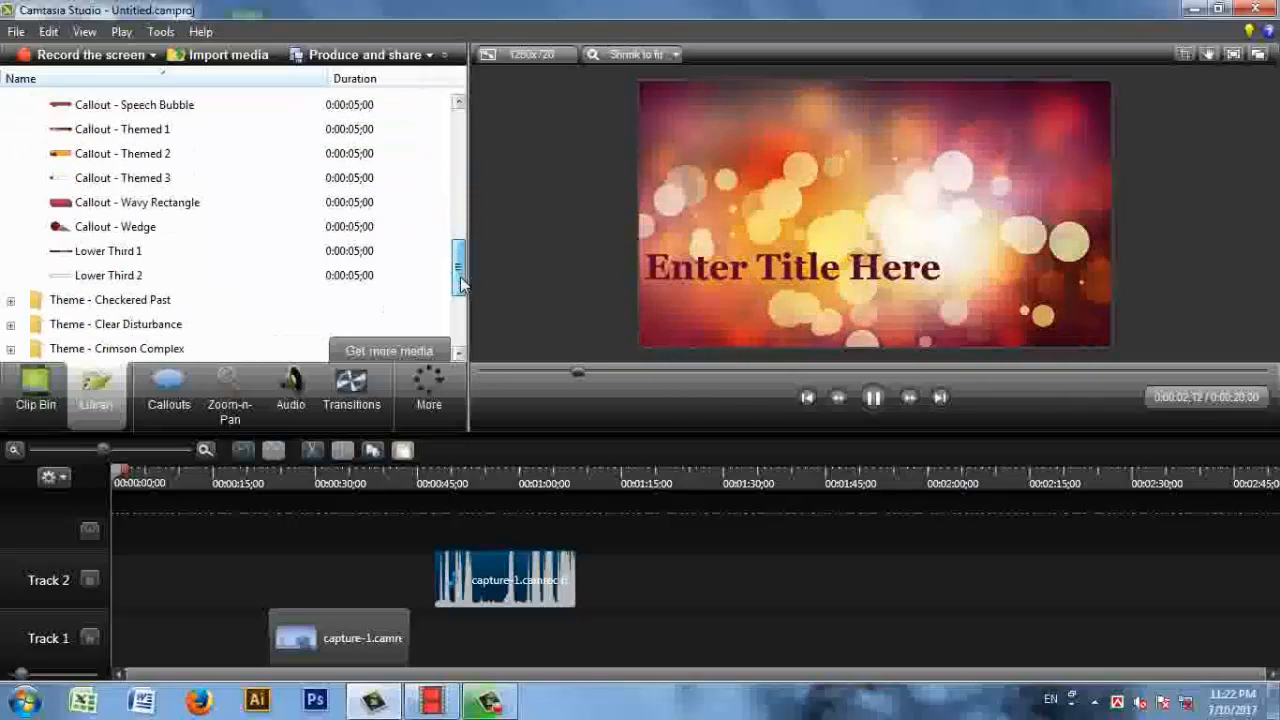
left_click(11, 301)
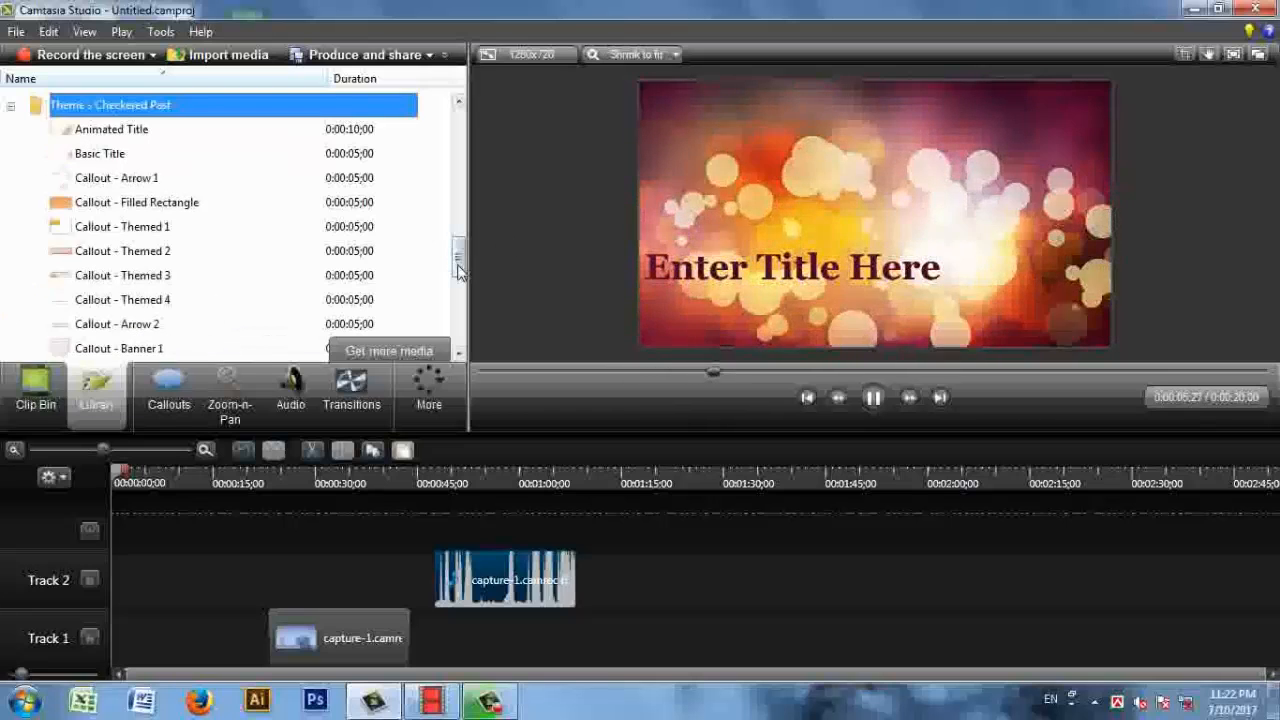
left_click_drag(459, 262, 459, 302)
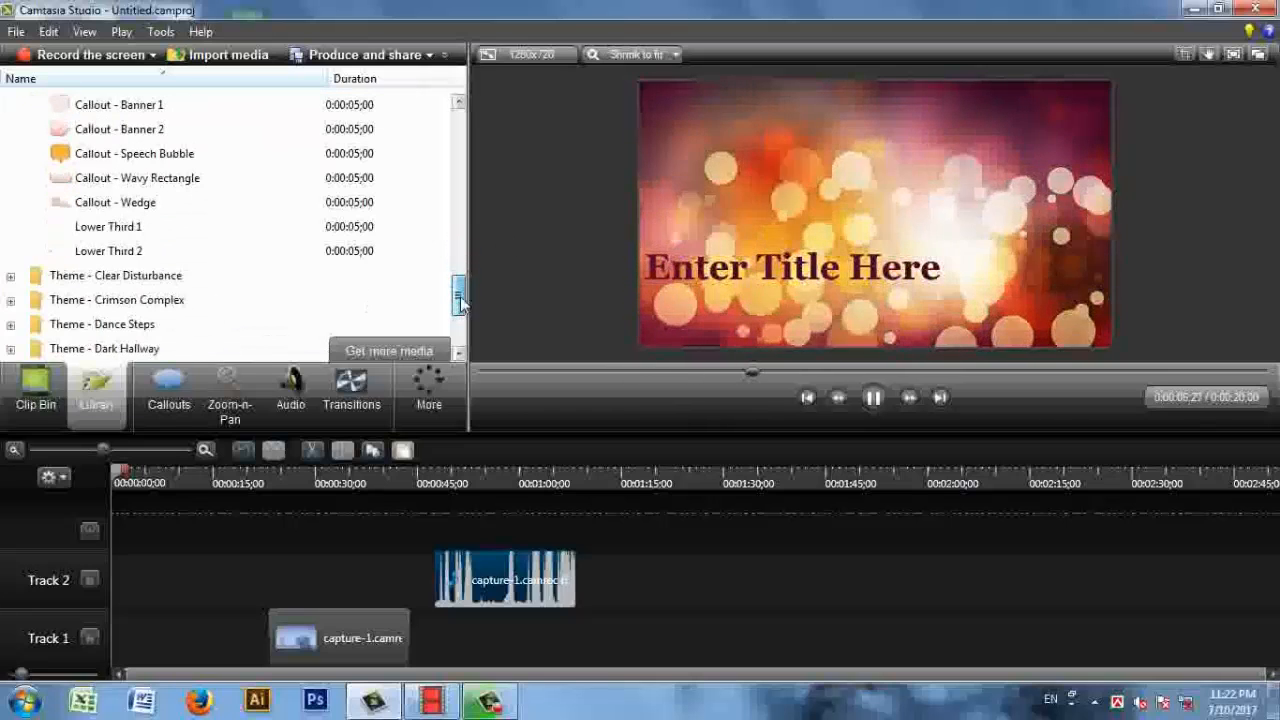
left_click(12, 278)
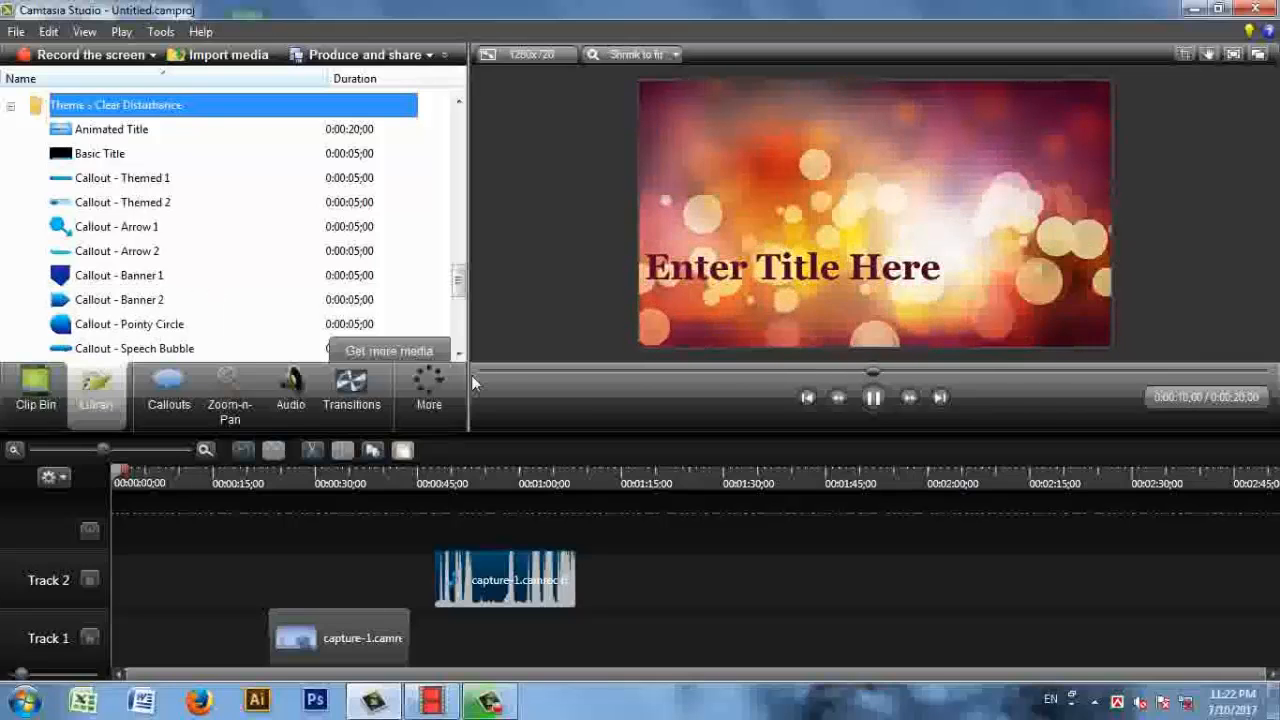
left_click(457, 334)
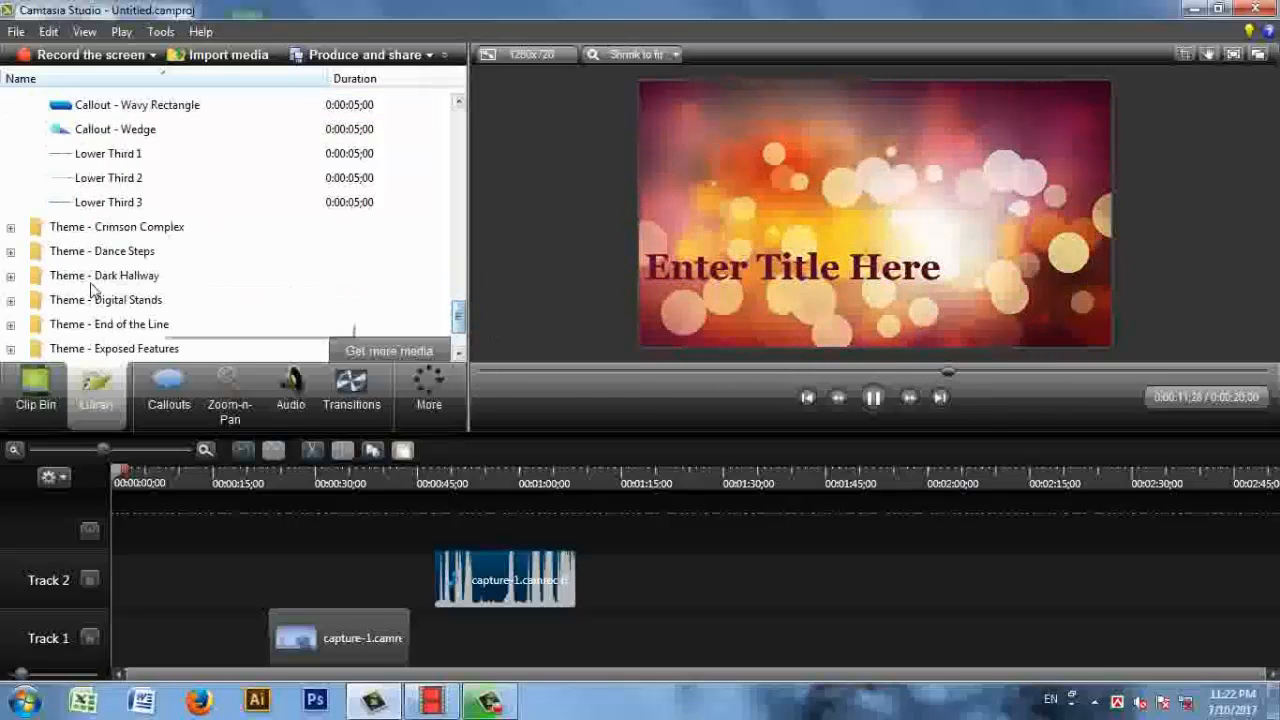
left_click(11, 228)
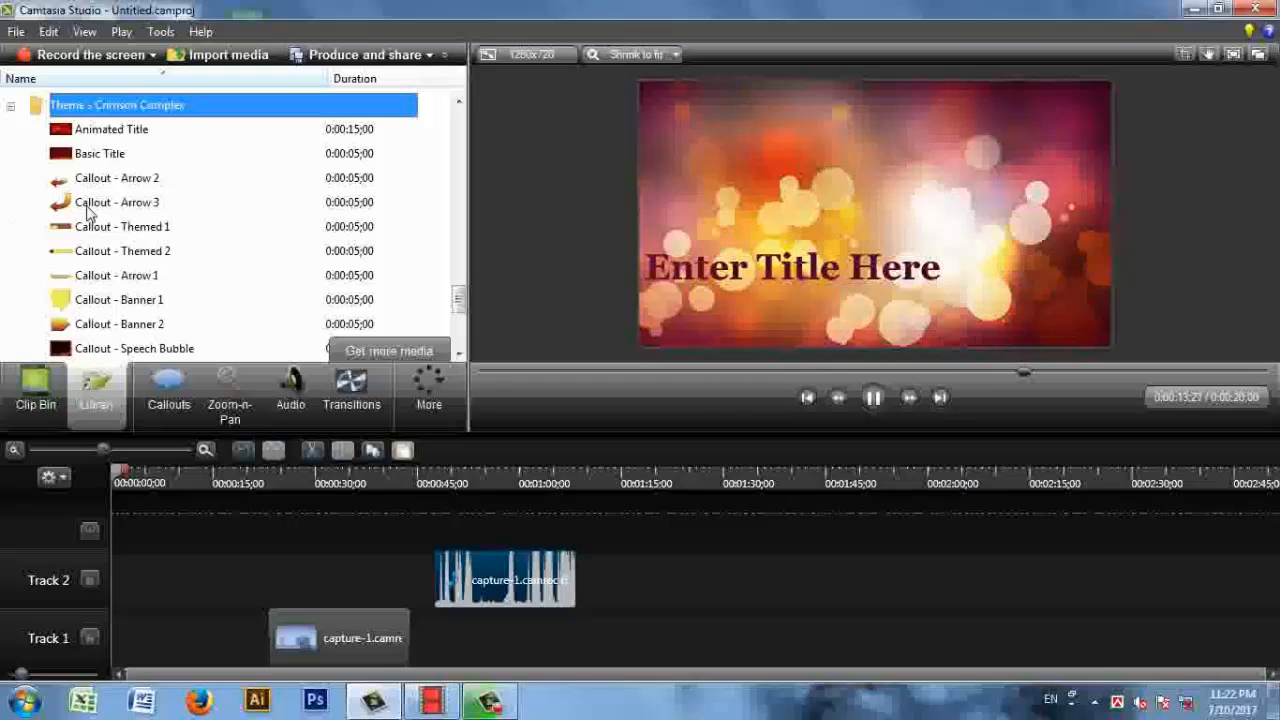
Preview the Animated Title of the Behind a Cloud theme and place it at the start of Track 1
left_click_drag(456, 306, 463, 148)
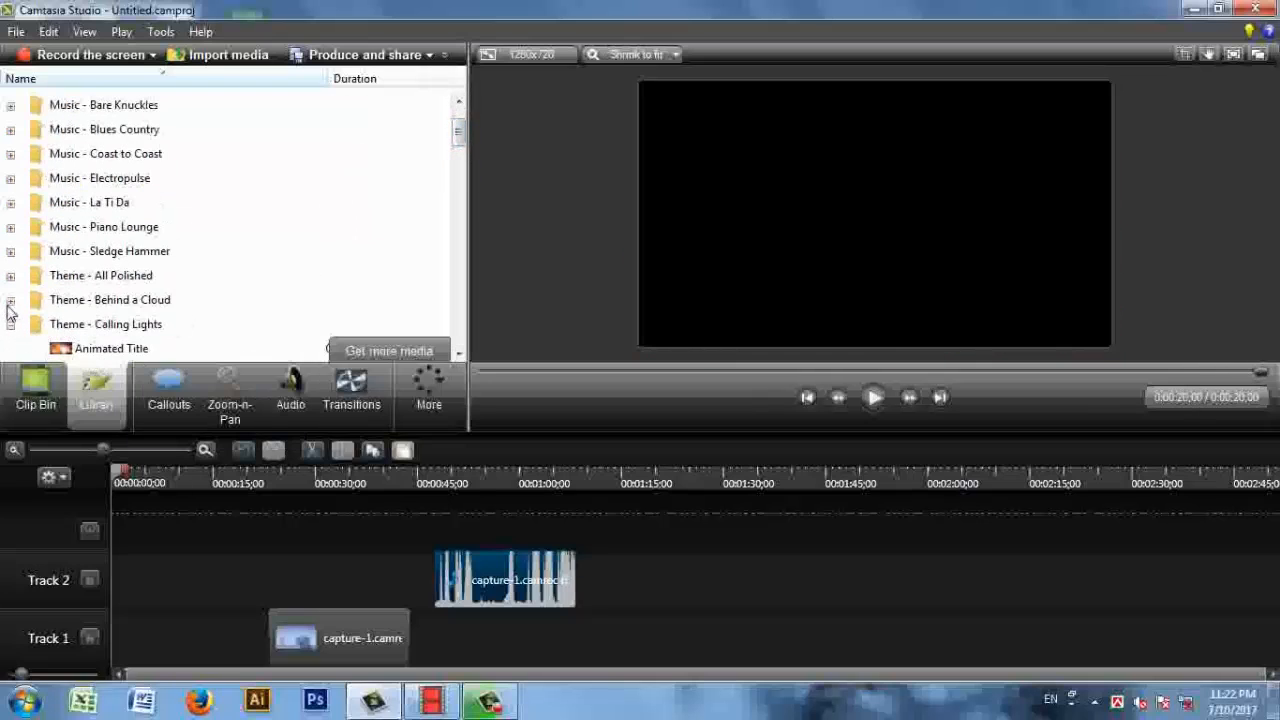
left_click(9, 302)
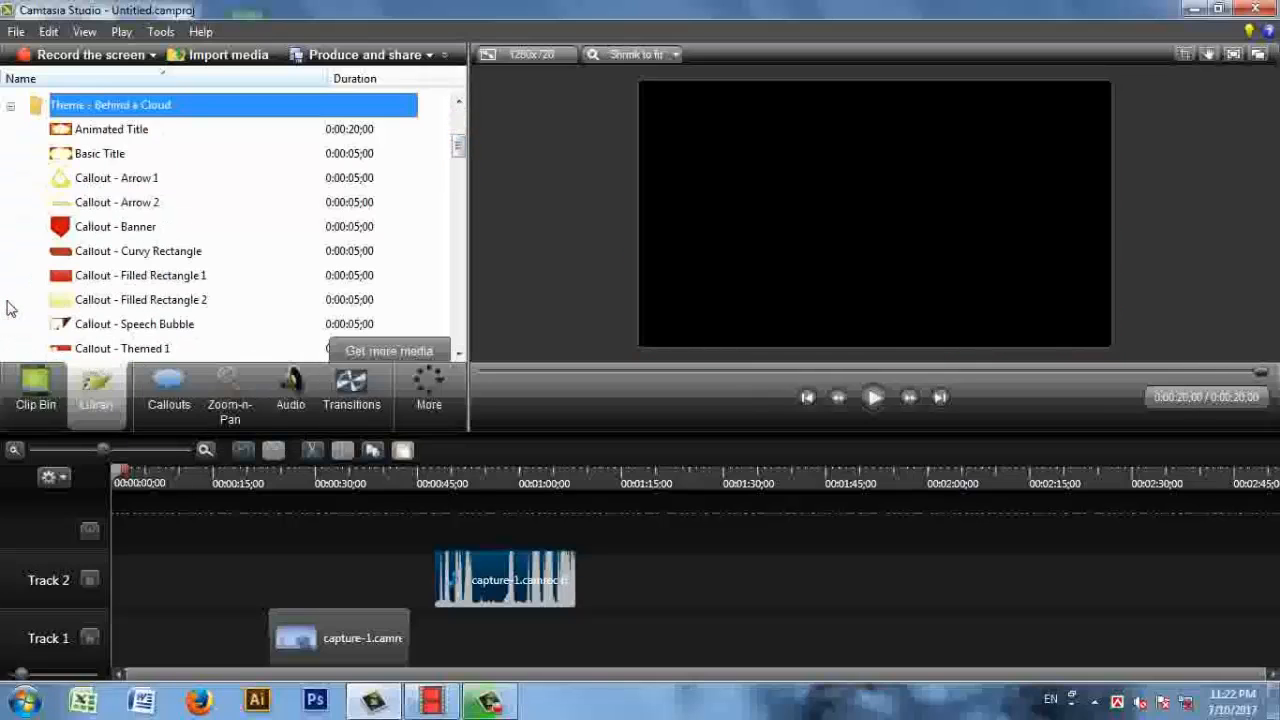
left_click(138, 134)
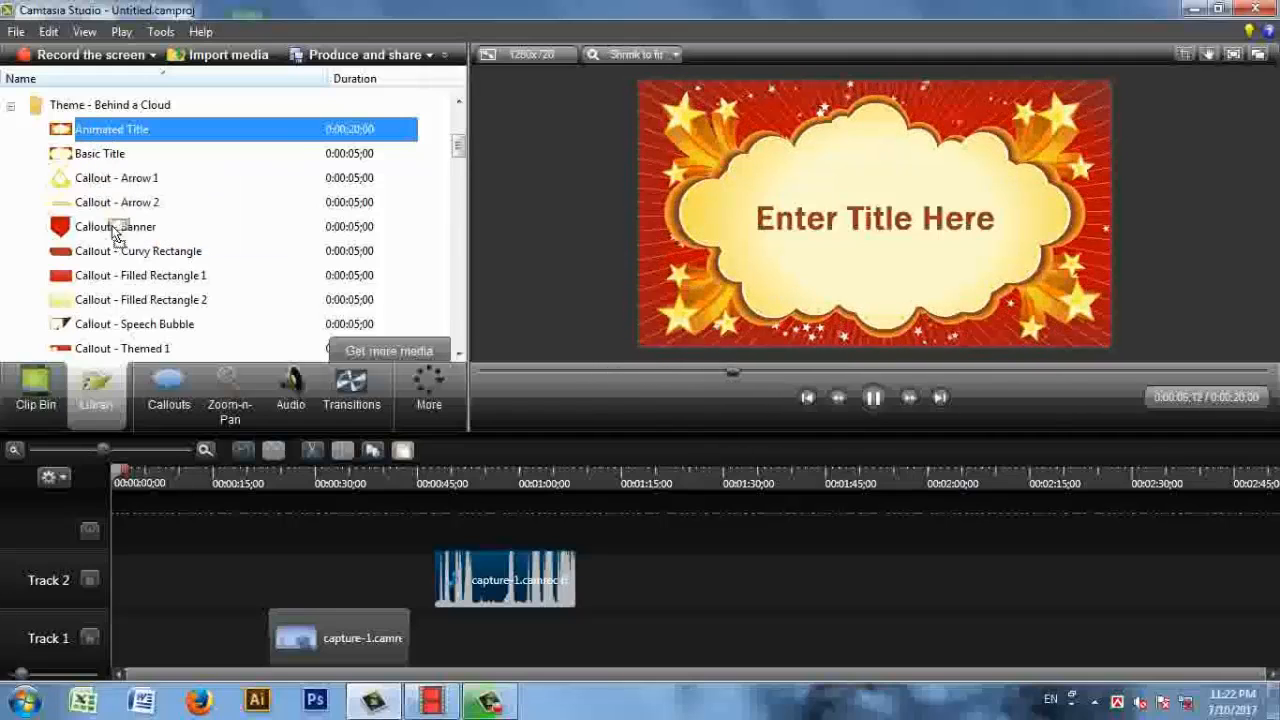
left_click_drag(138, 637, 167, 654)
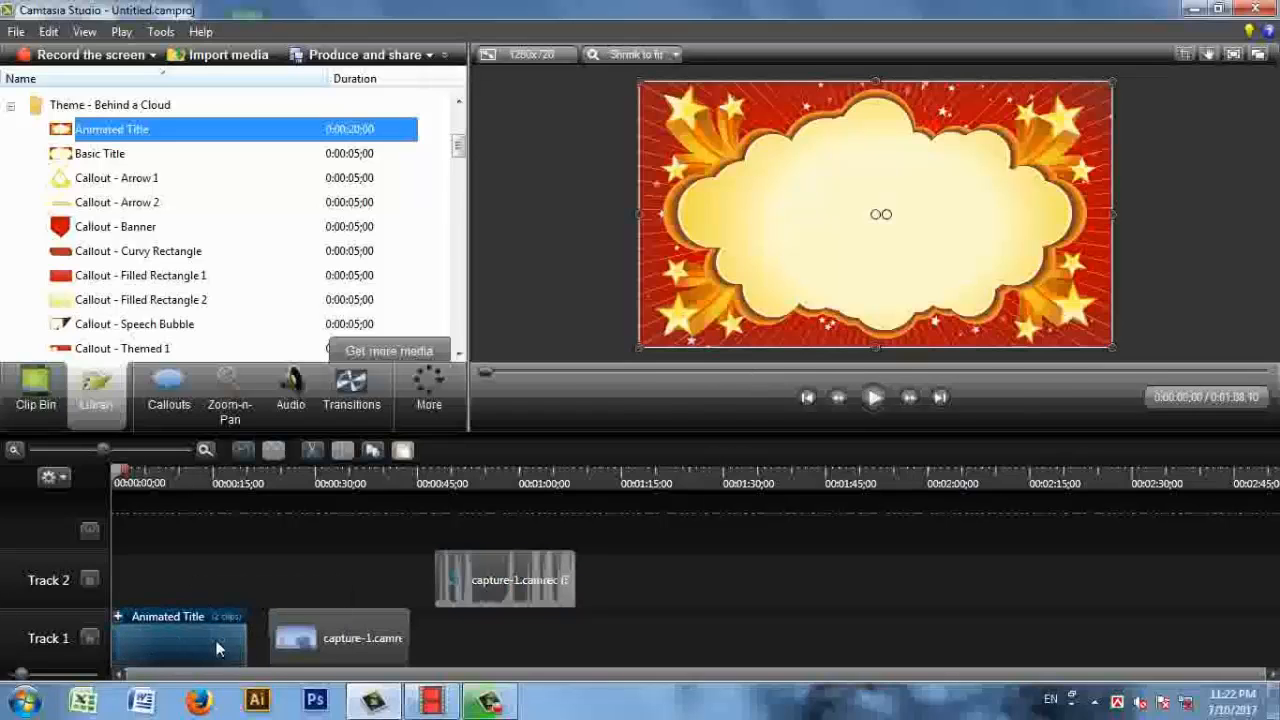
Play the first seconds of the inserted title and return the playhead to the start of the timeline
left_click(866, 398)
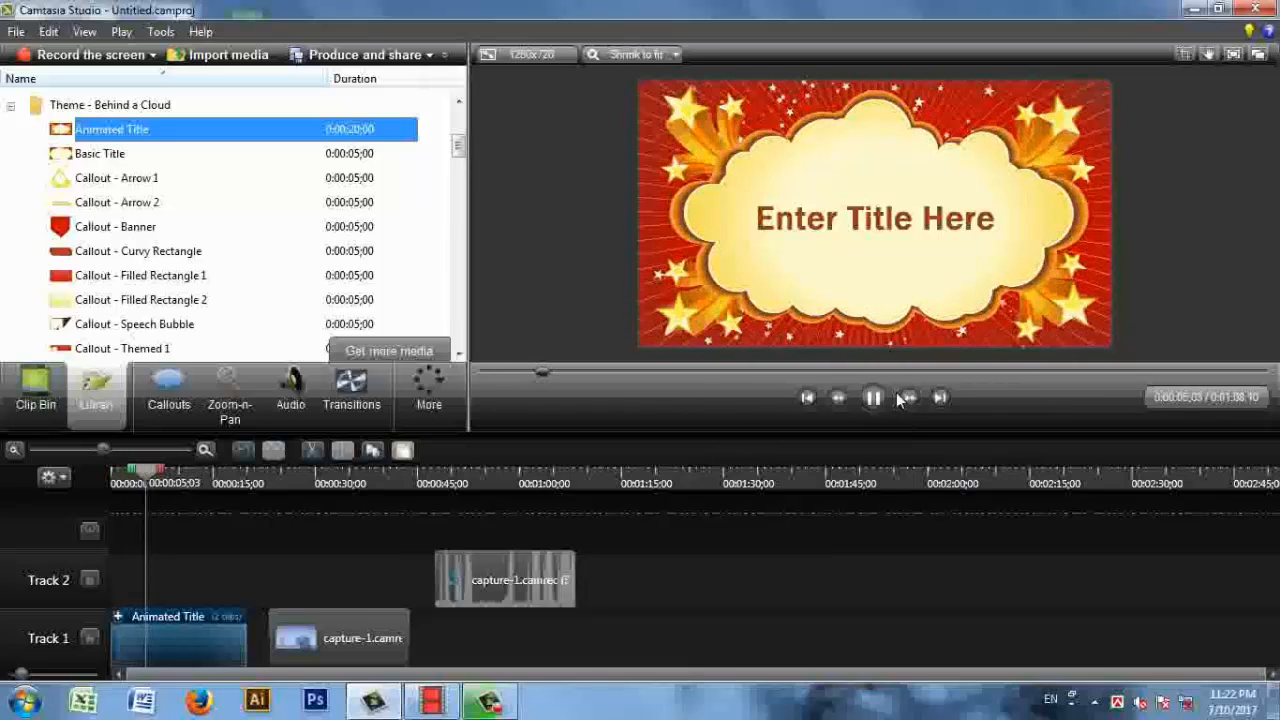
left_click(157, 476)
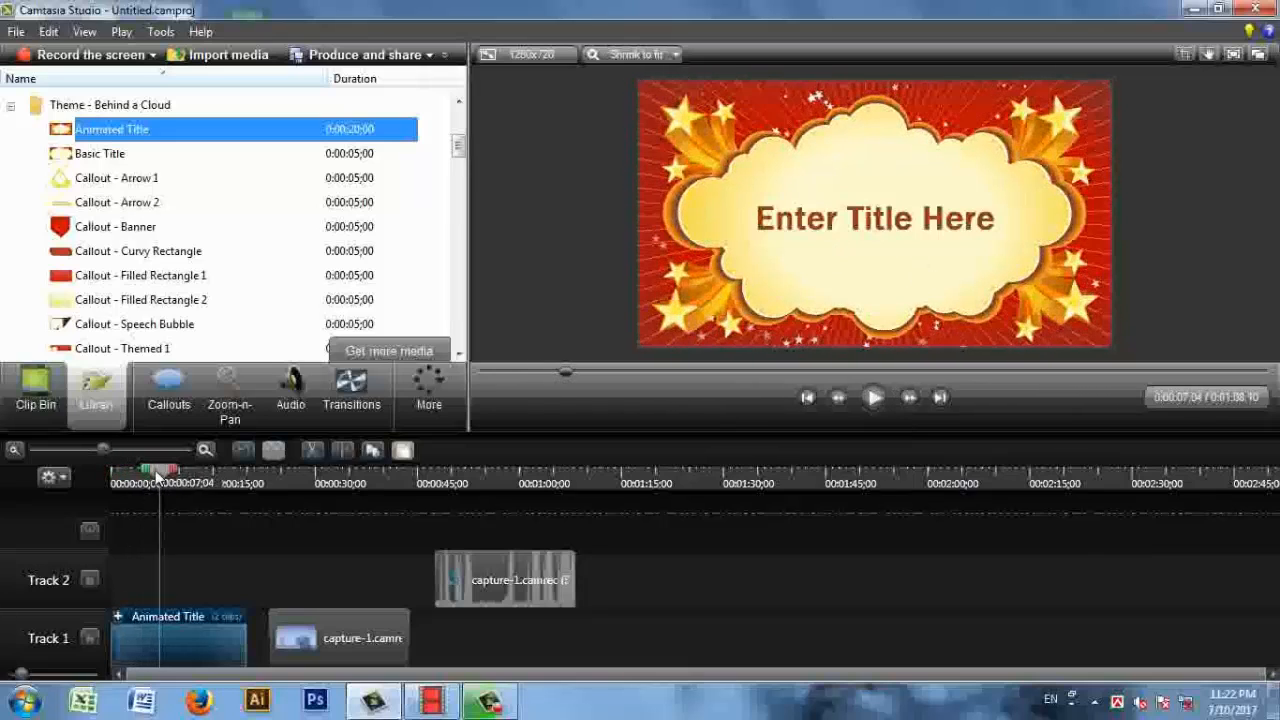
left_click_drag(157, 476, 115, 485)
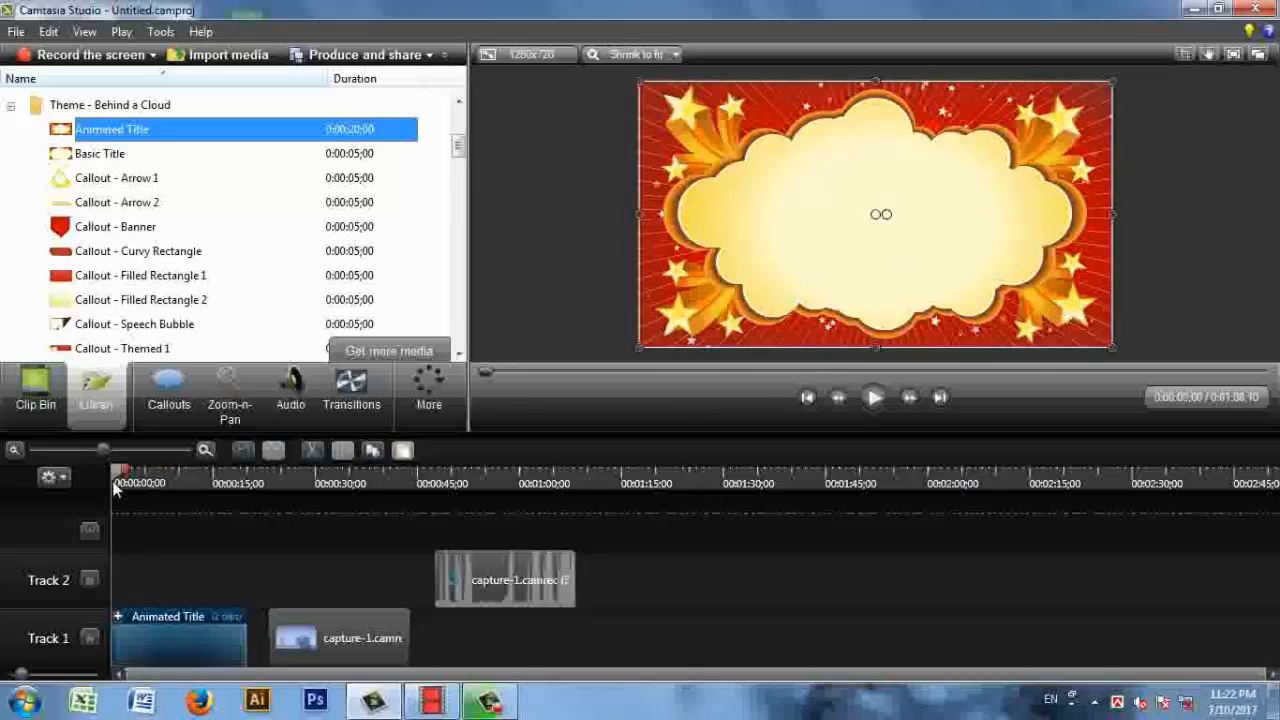
Expand the Animated Title group and replace its text callout's wording with "alorprosh.com"
left_click(116, 616)
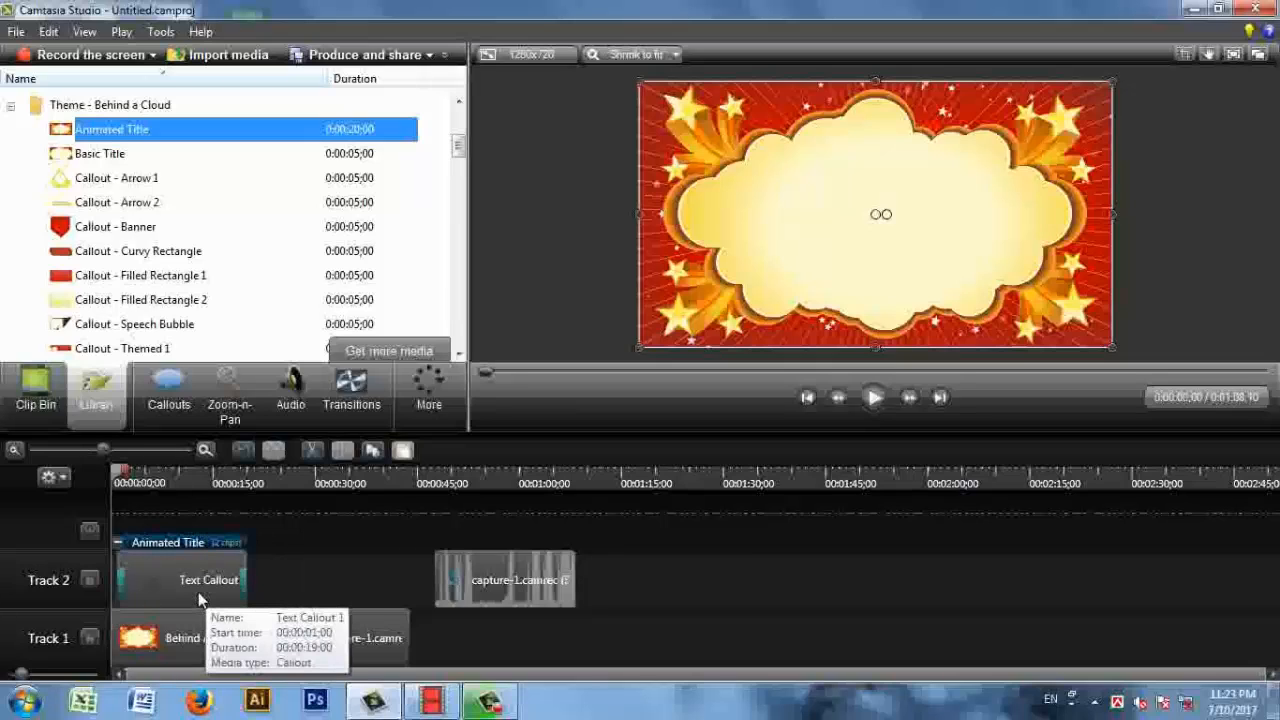
double_click(204, 578)
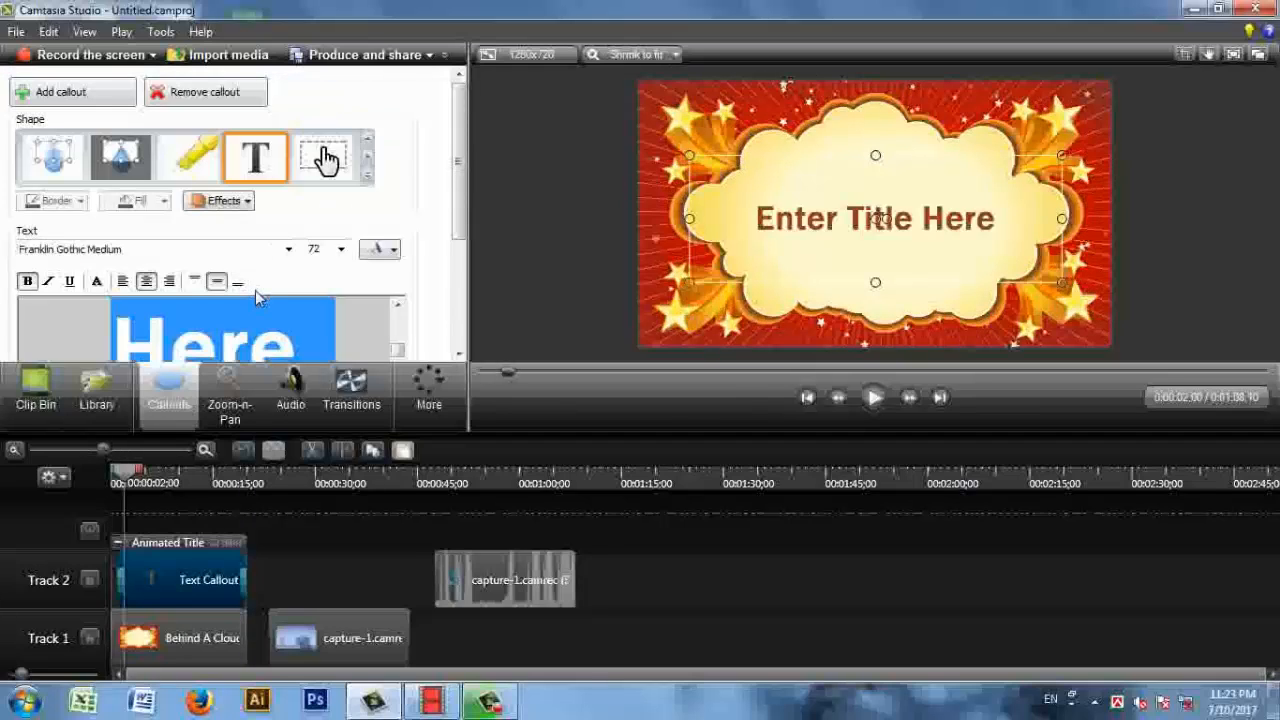
type("alor")
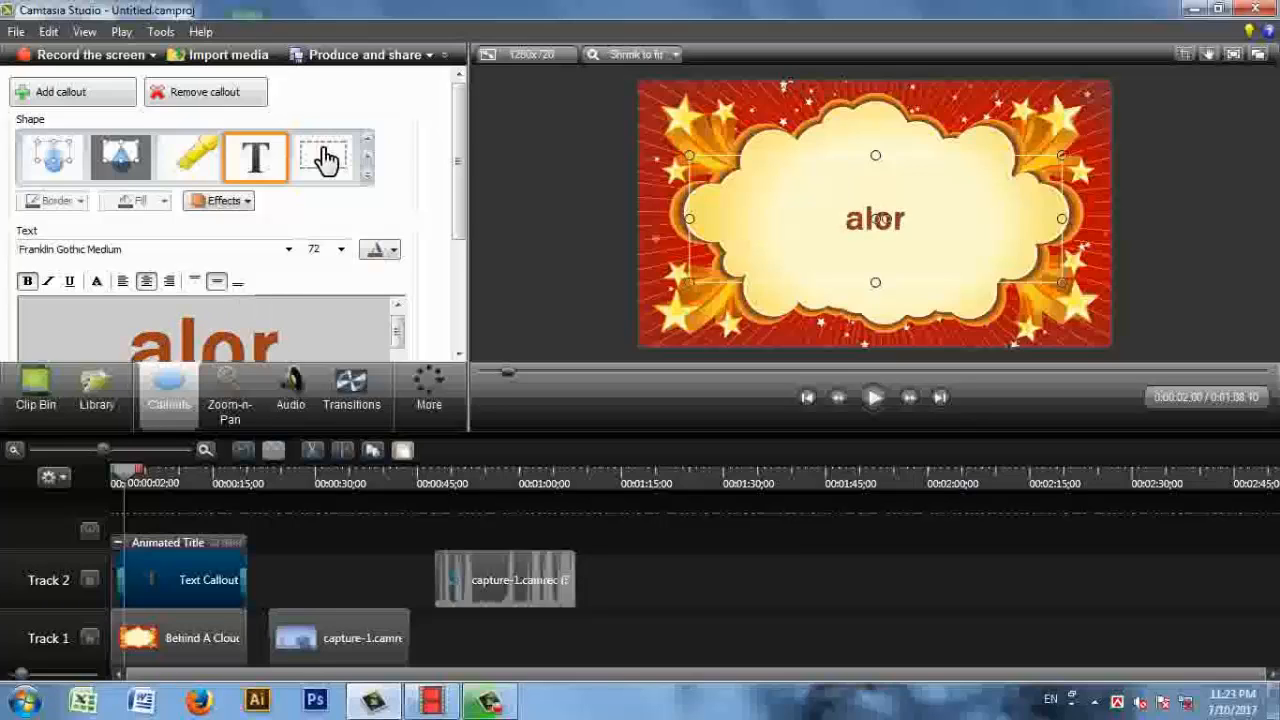
type("prosh")
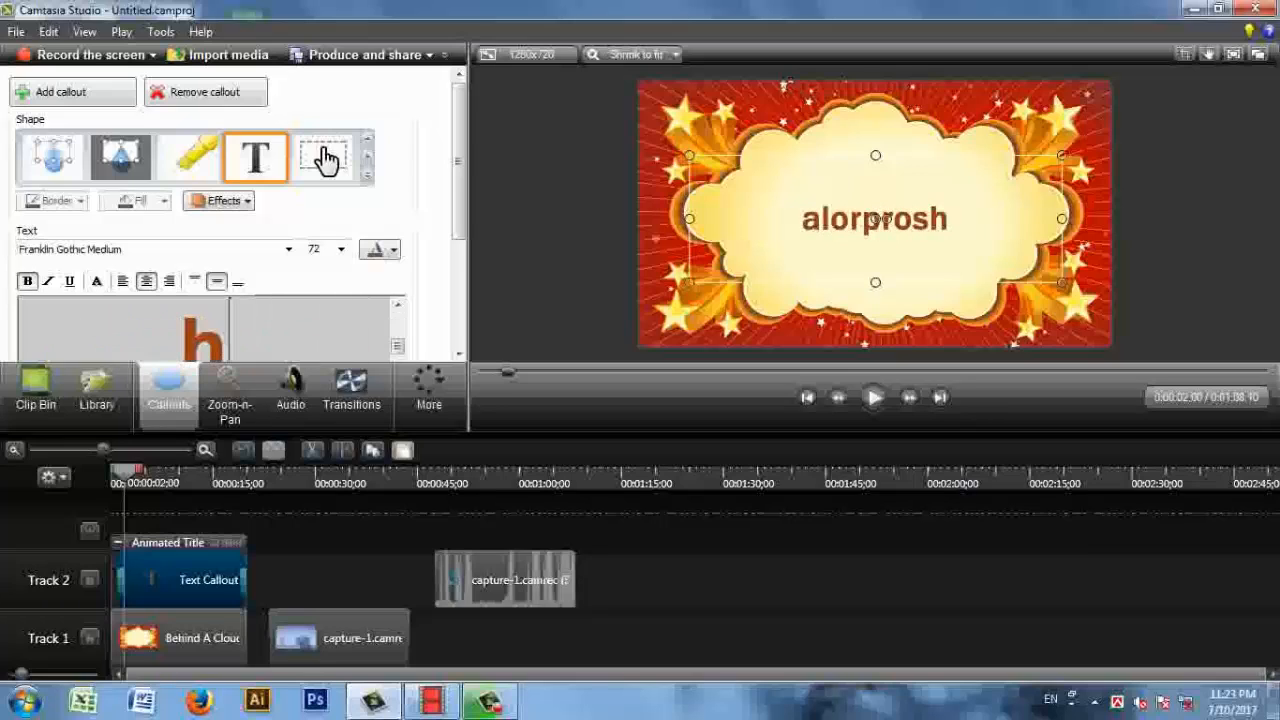
type(".com")
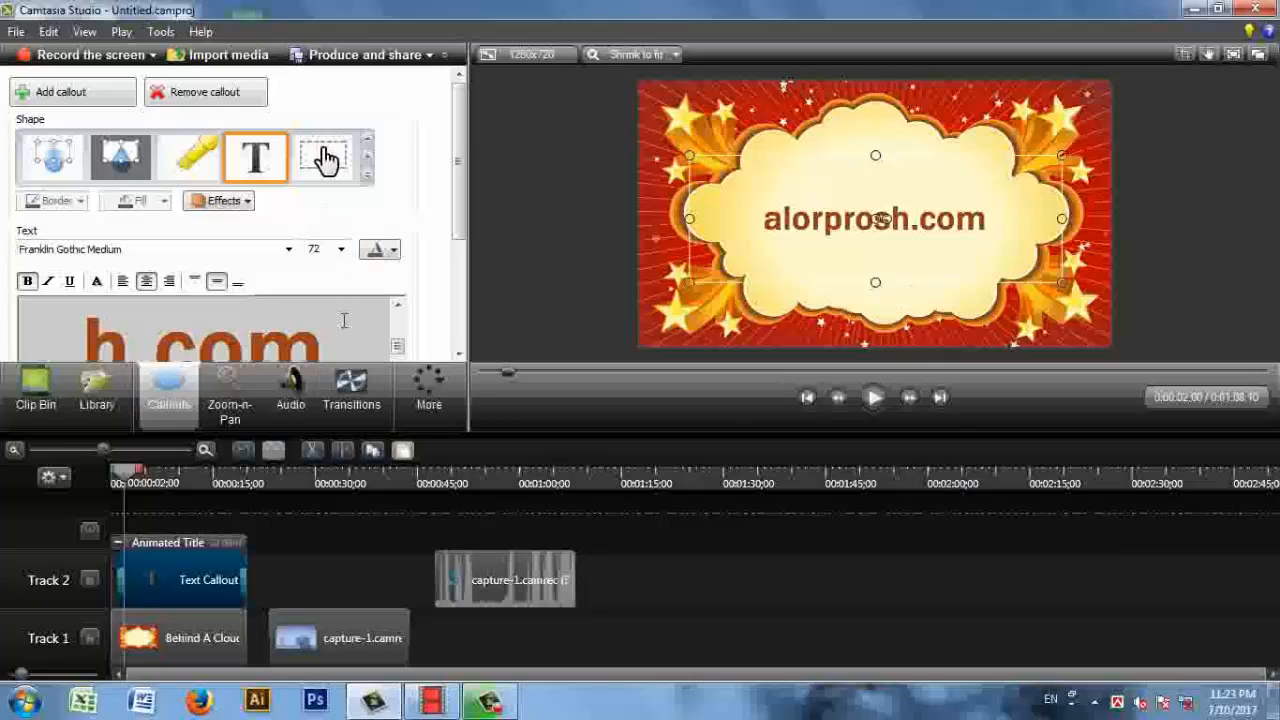
Color all of the title callout's text red and deselect the callout
key("ctrl+a")
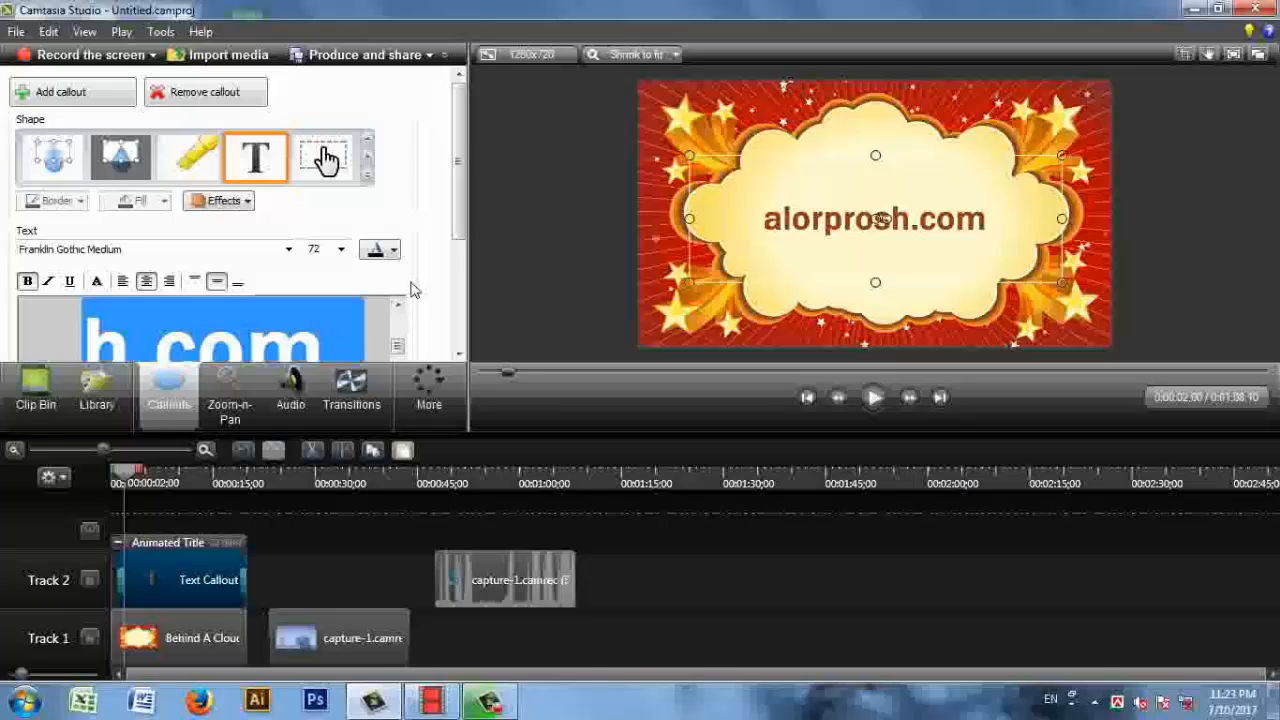
left_click(395, 250)
left_click(401, 307)
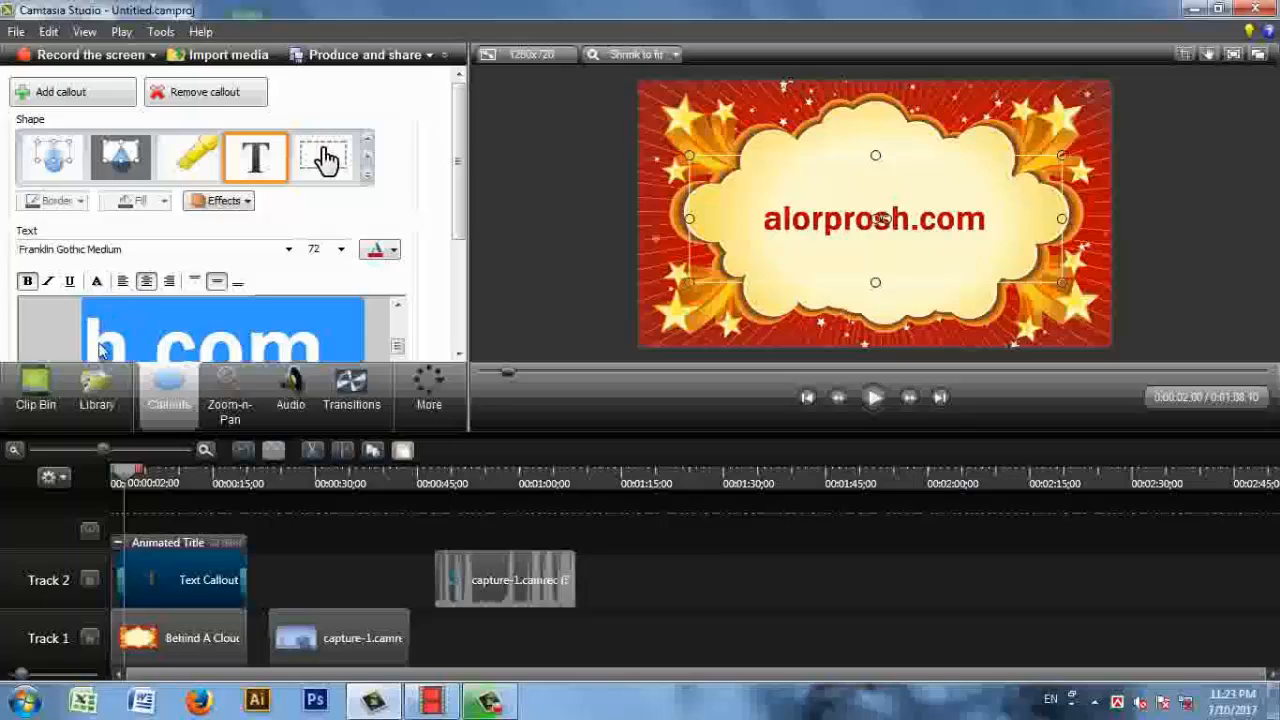
left_click(383, 330)
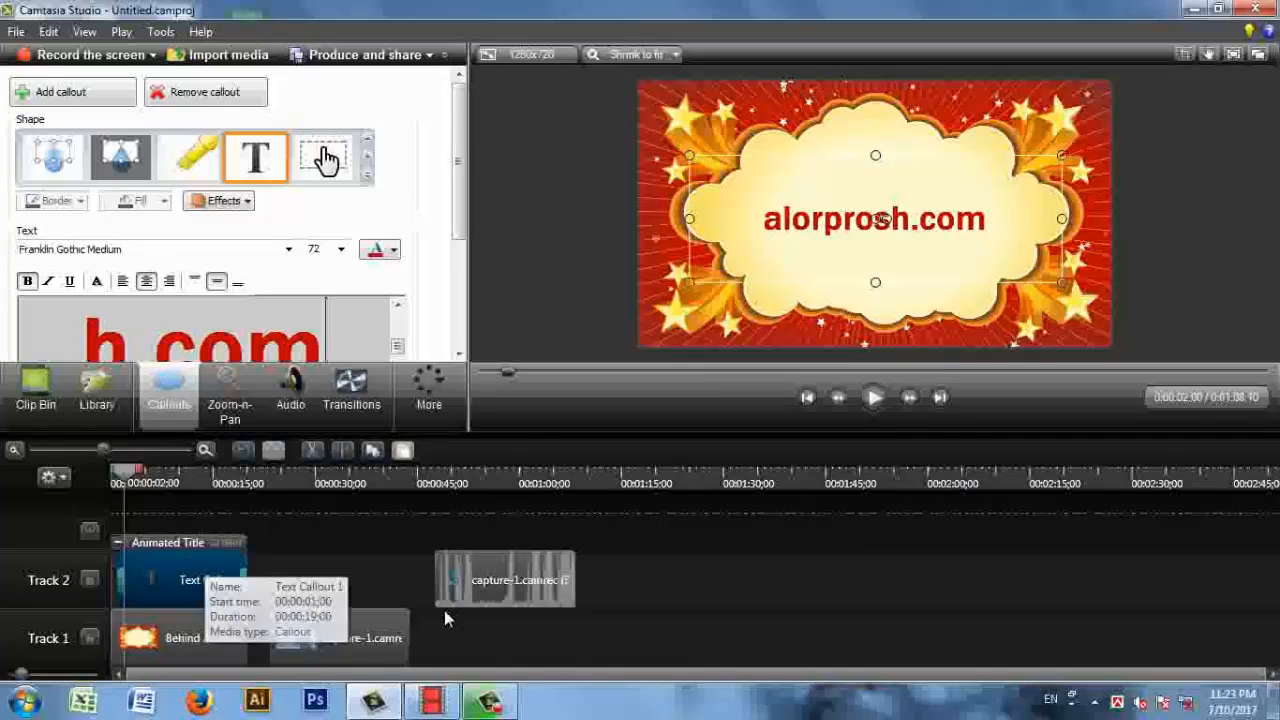
left_click(681, 605)
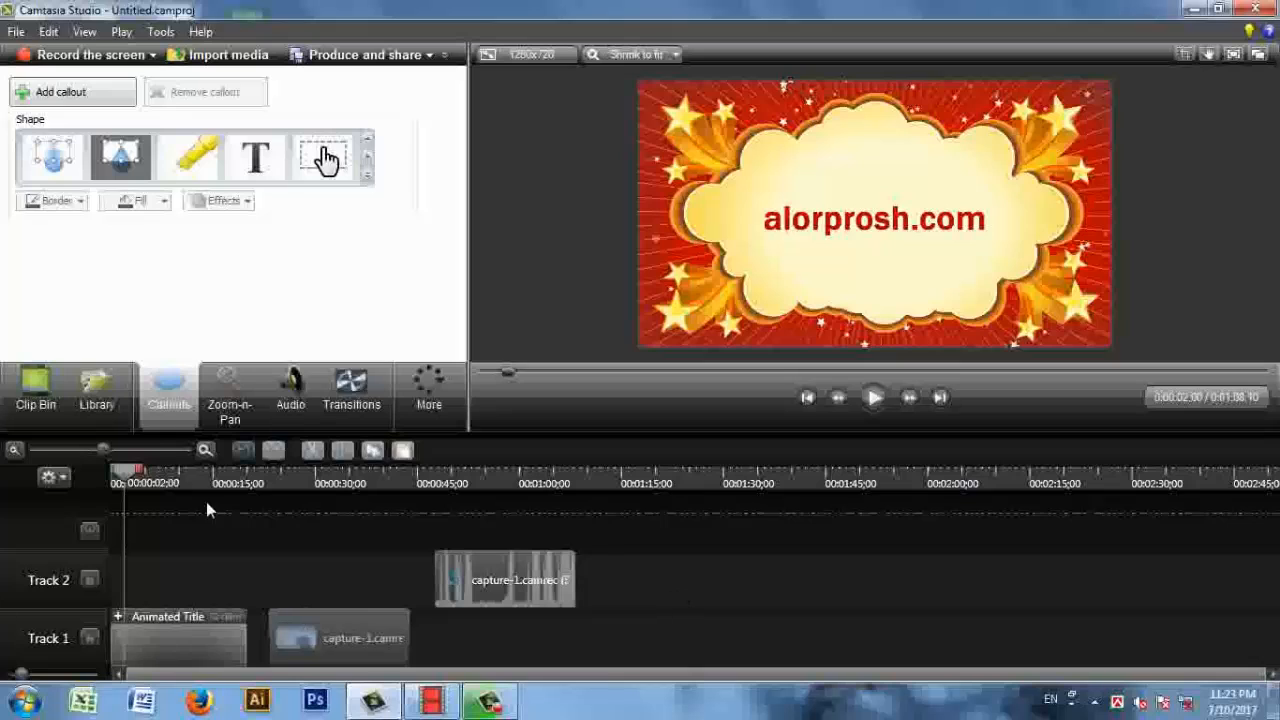
Play back the edited title from near its start and pause at about 0:00:08
left_click_drag(133, 482, 115, 480)
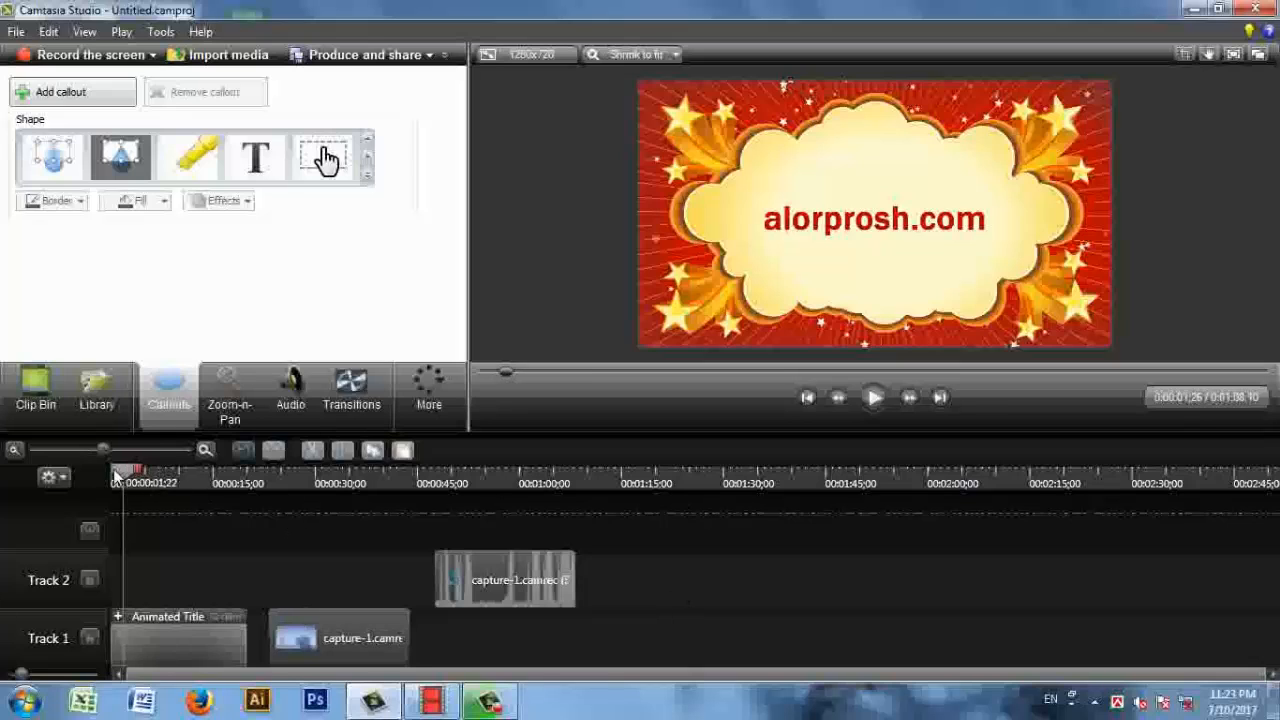
left_click(875, 398)
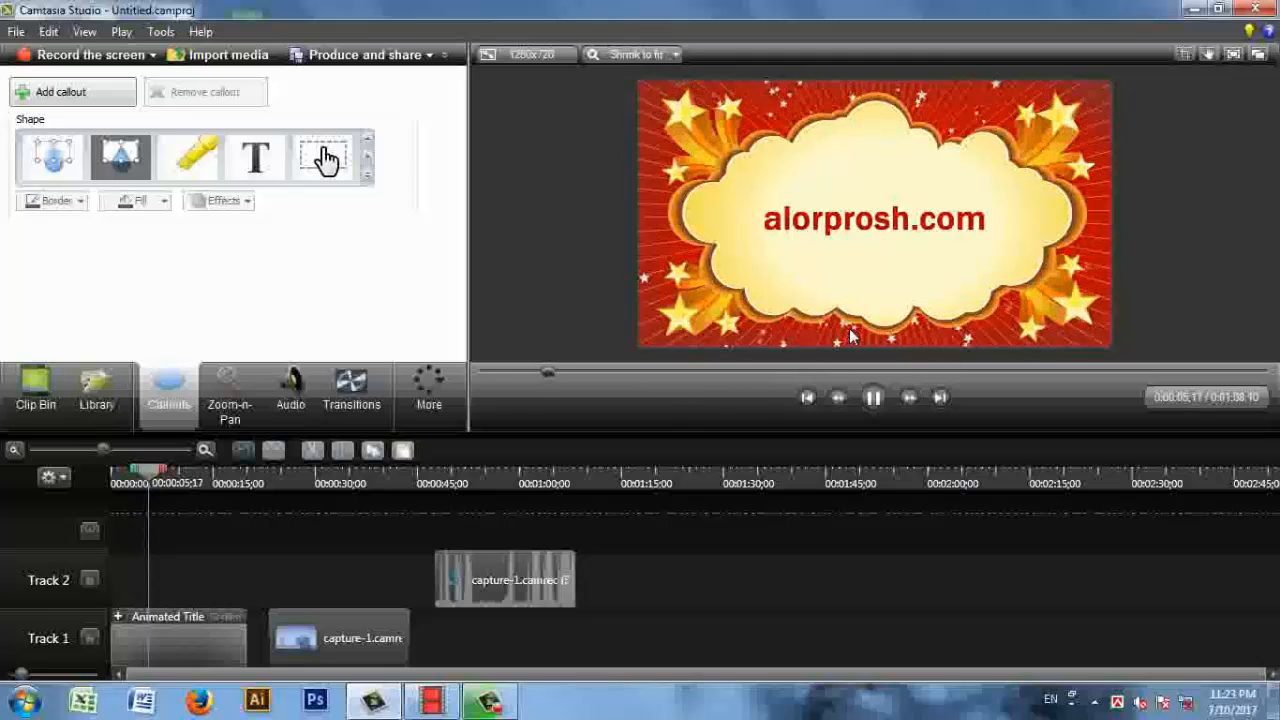
left_click(879, 396)
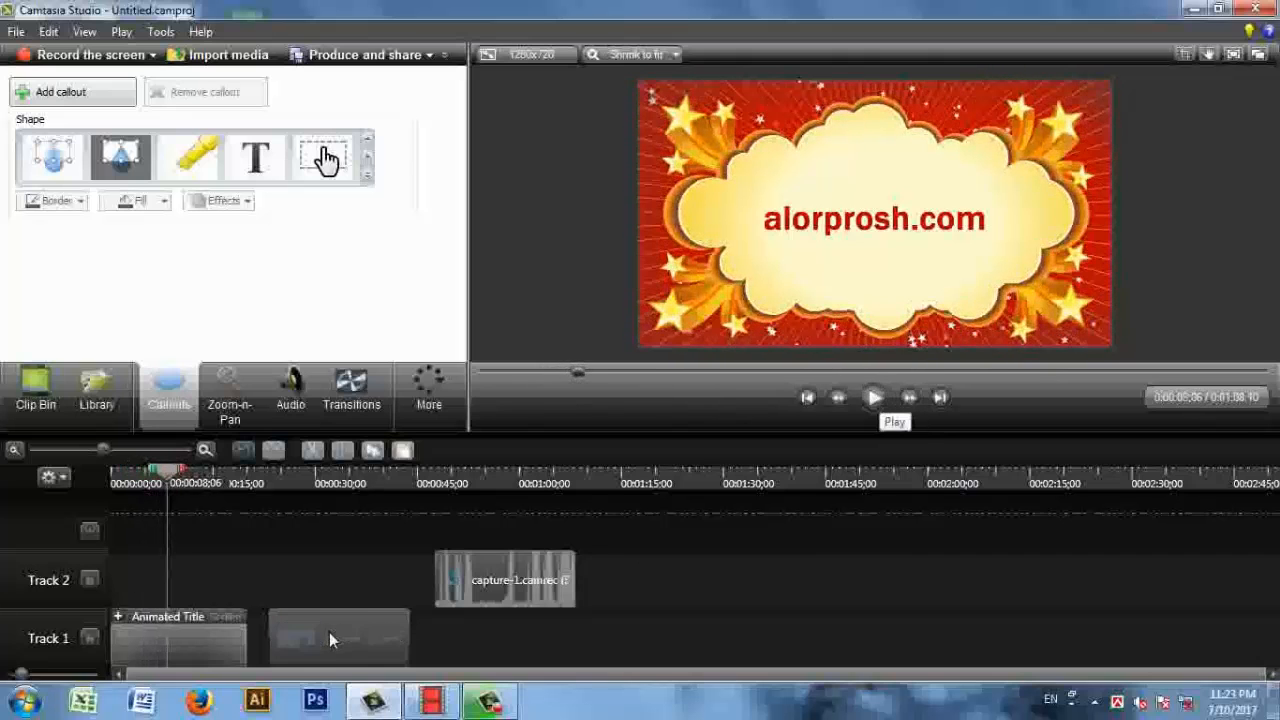
Move the video clip on Track 1 and the audio clip on Track 2 to start where the animated title ends
left_click_drag(329, 633, 308, 636)
left_click_drag(475, 577, 303, 574)
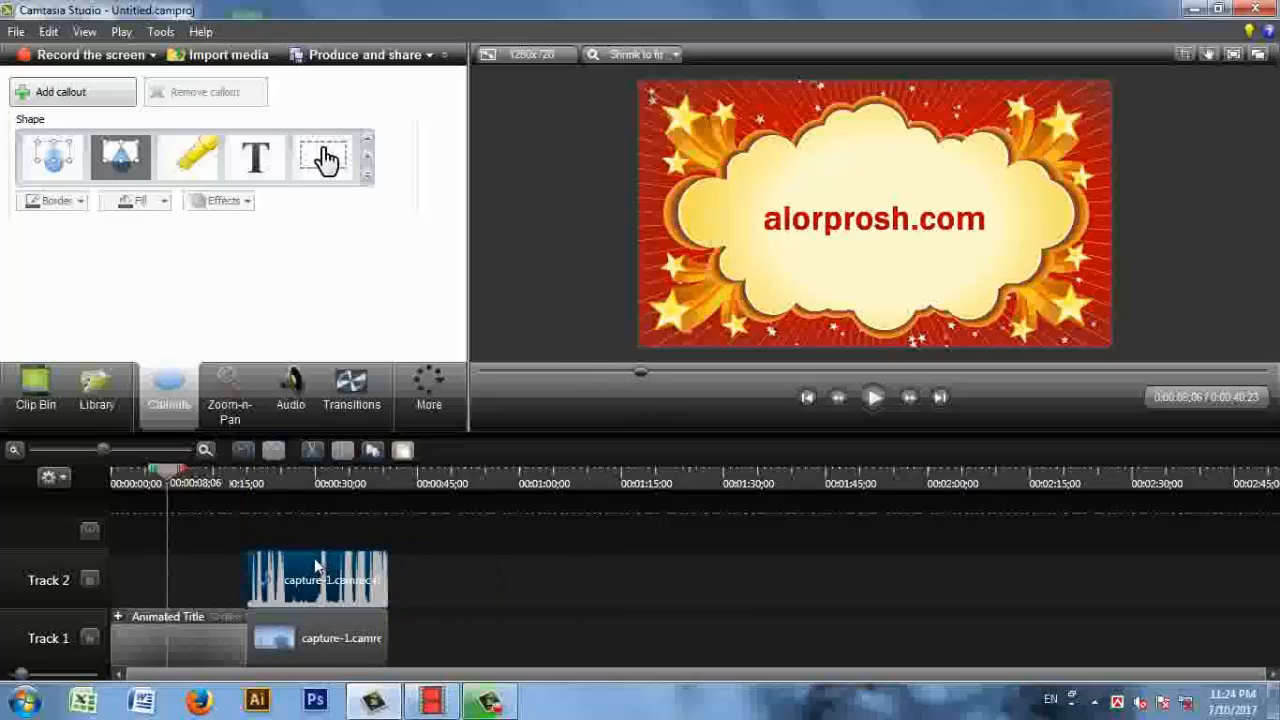
Undo the last two clip moves and clear the selected time range from the timeline
left_click_drag(168, 470, 248, 485)
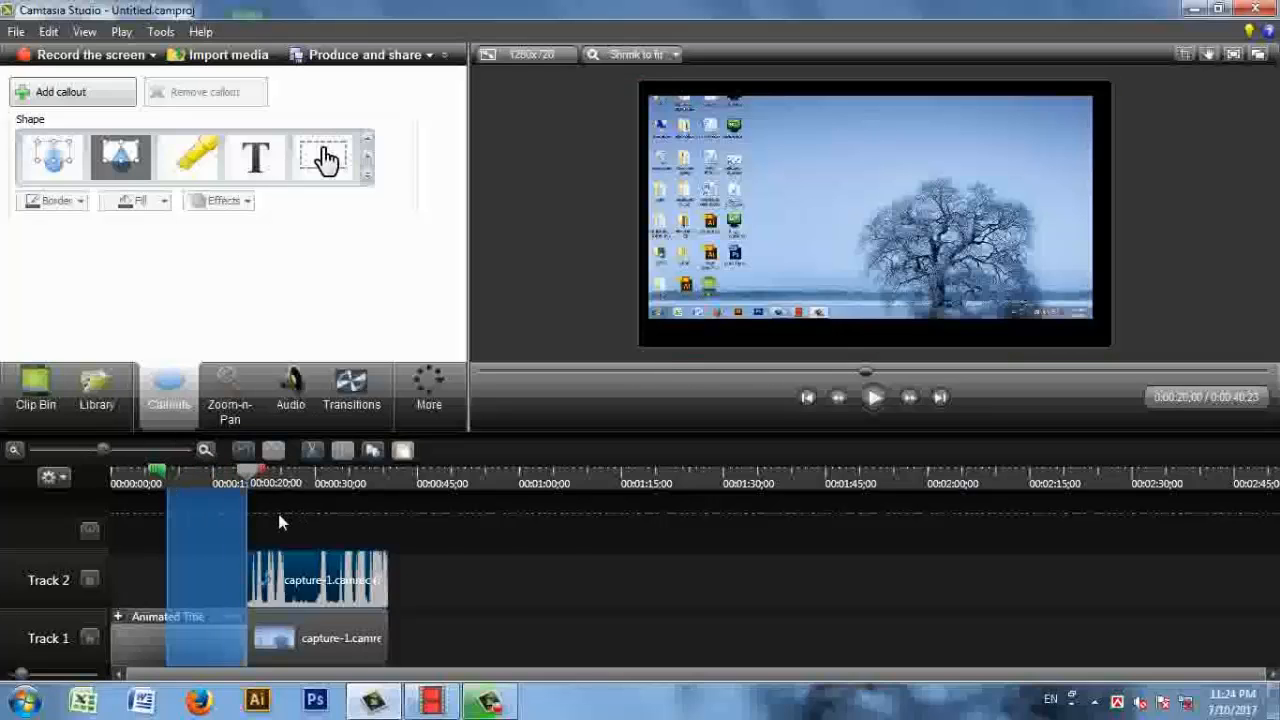
key("ctrl+z")
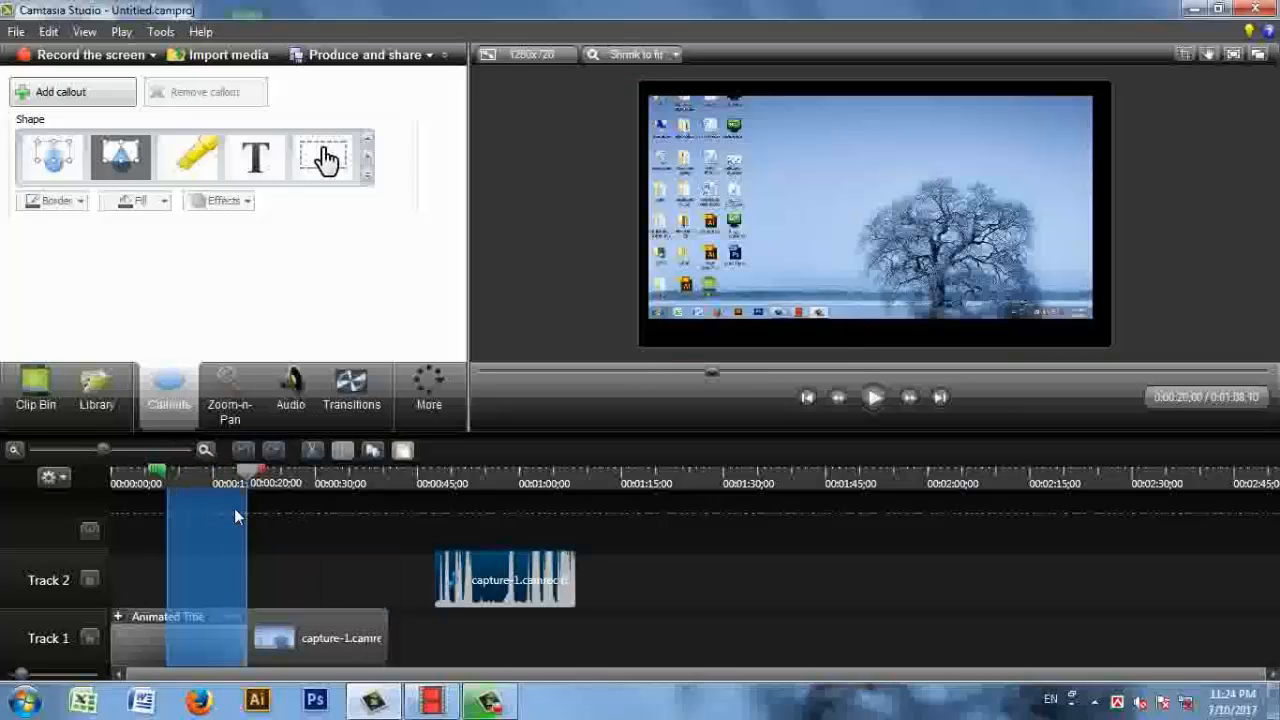
key("ctrl+z")
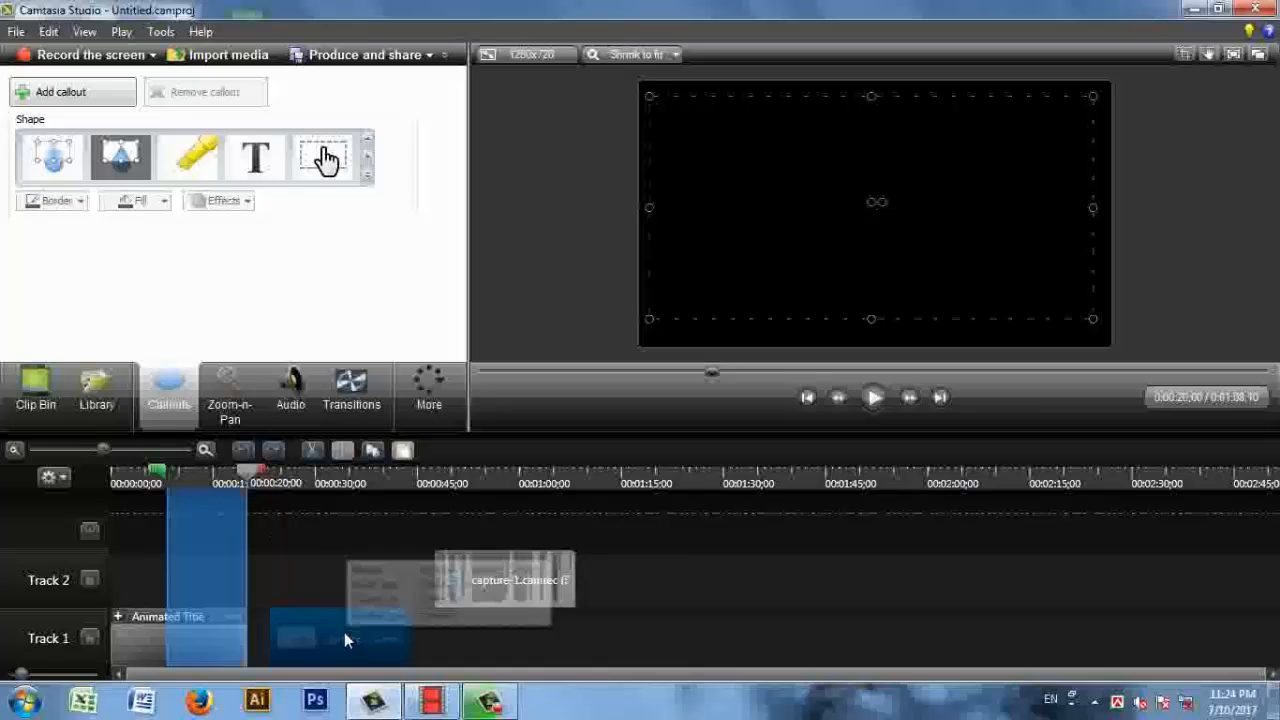
left_click_drag(251, 474, 207, 481)
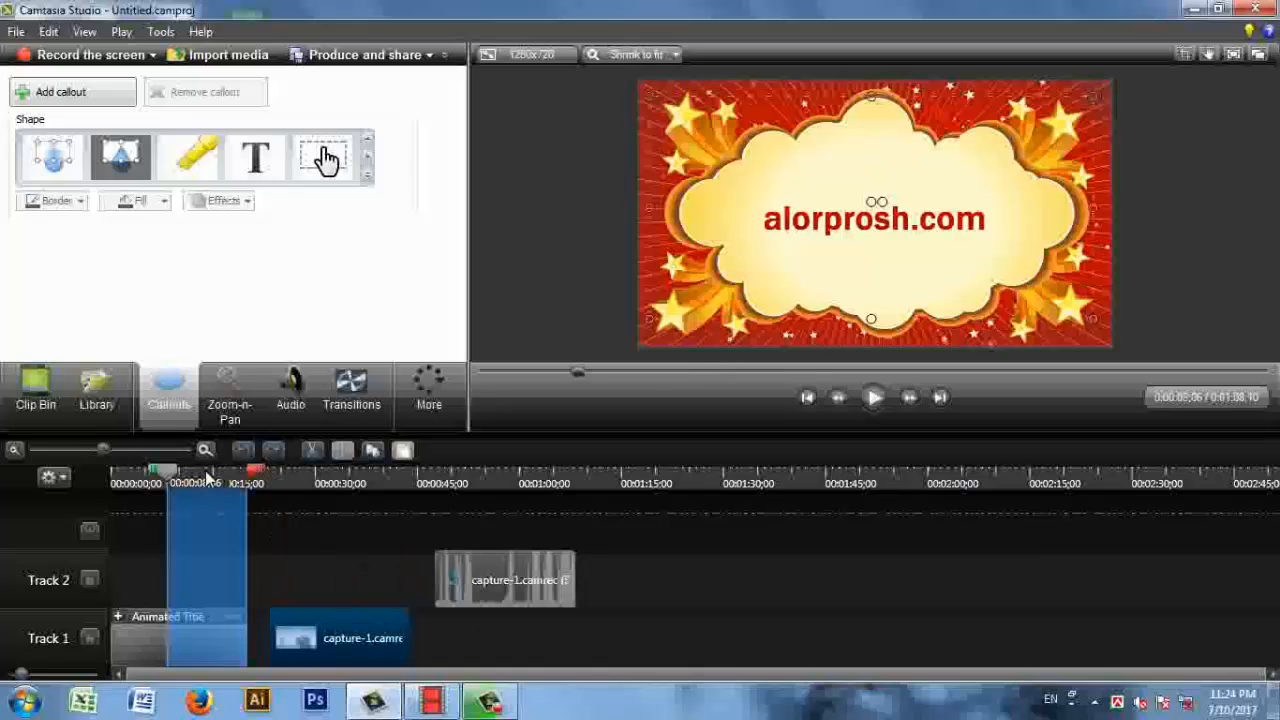
left_click(286, 560)
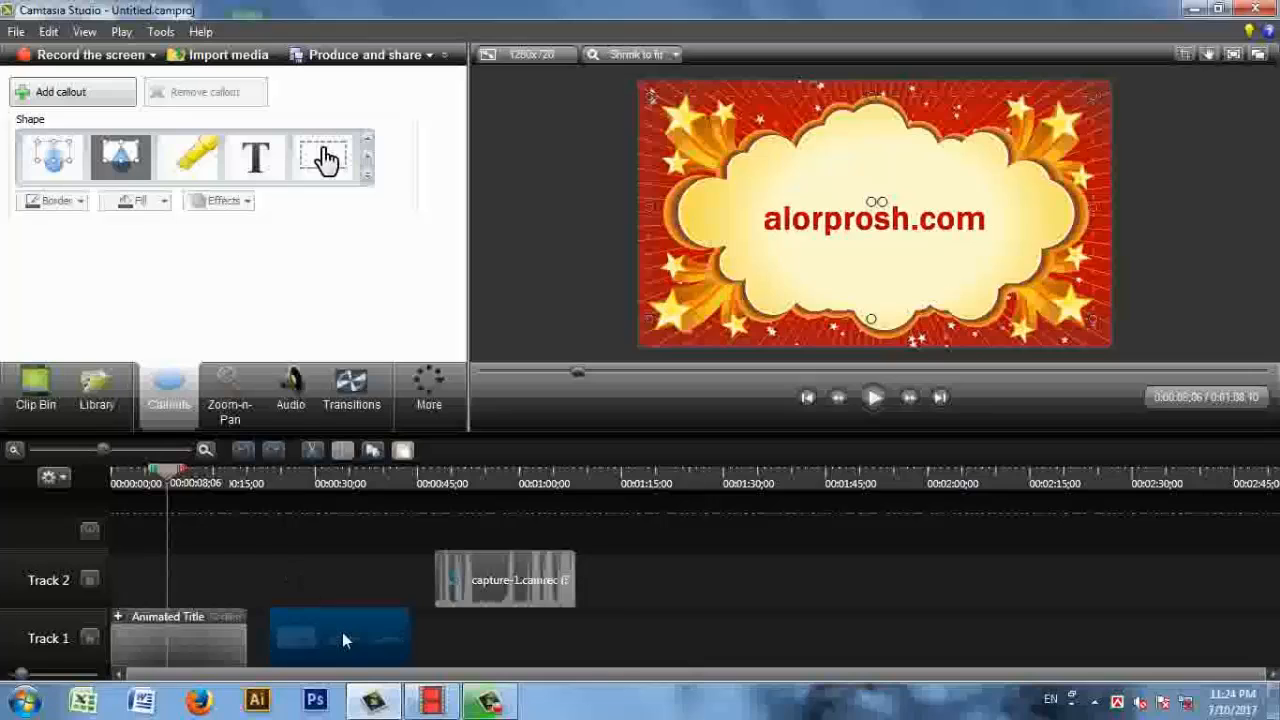
Move the Track 1 video clip and the Track 2 audio clip back against the end of the animated title
left_click_drag(342, 632, 307, 629)
left_click_drag(472, 581, 285, 576)
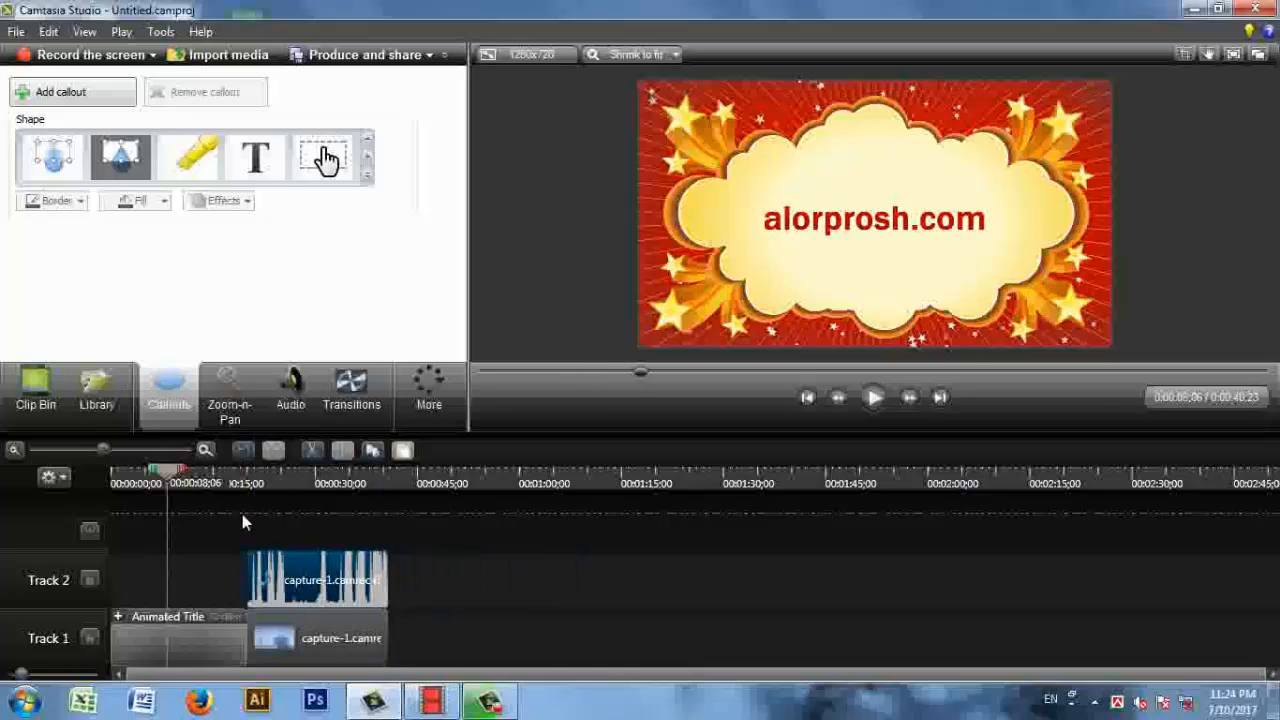
Add a Zoom-n-Pan at about 0:00:26 that zooms in on the desktop icons in the upper-left quarter of the recording
left_click(219, 414)
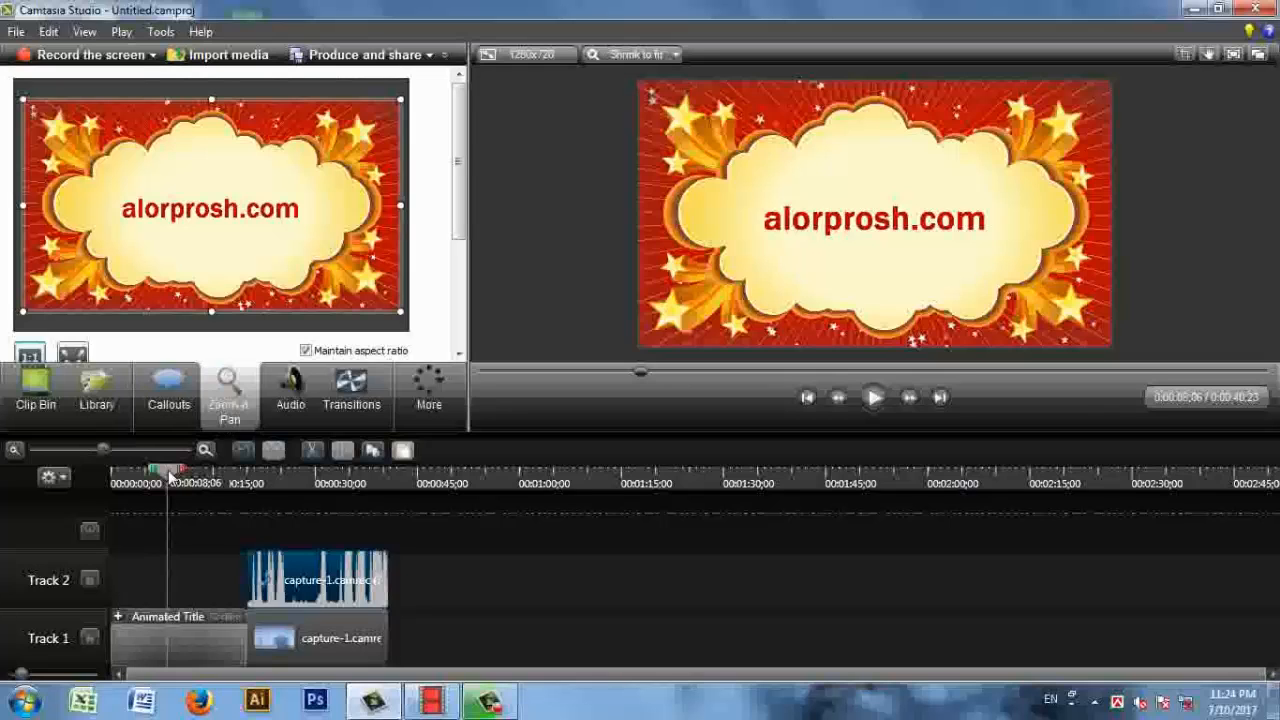
left_click_drag(166, 479, 260, 482)
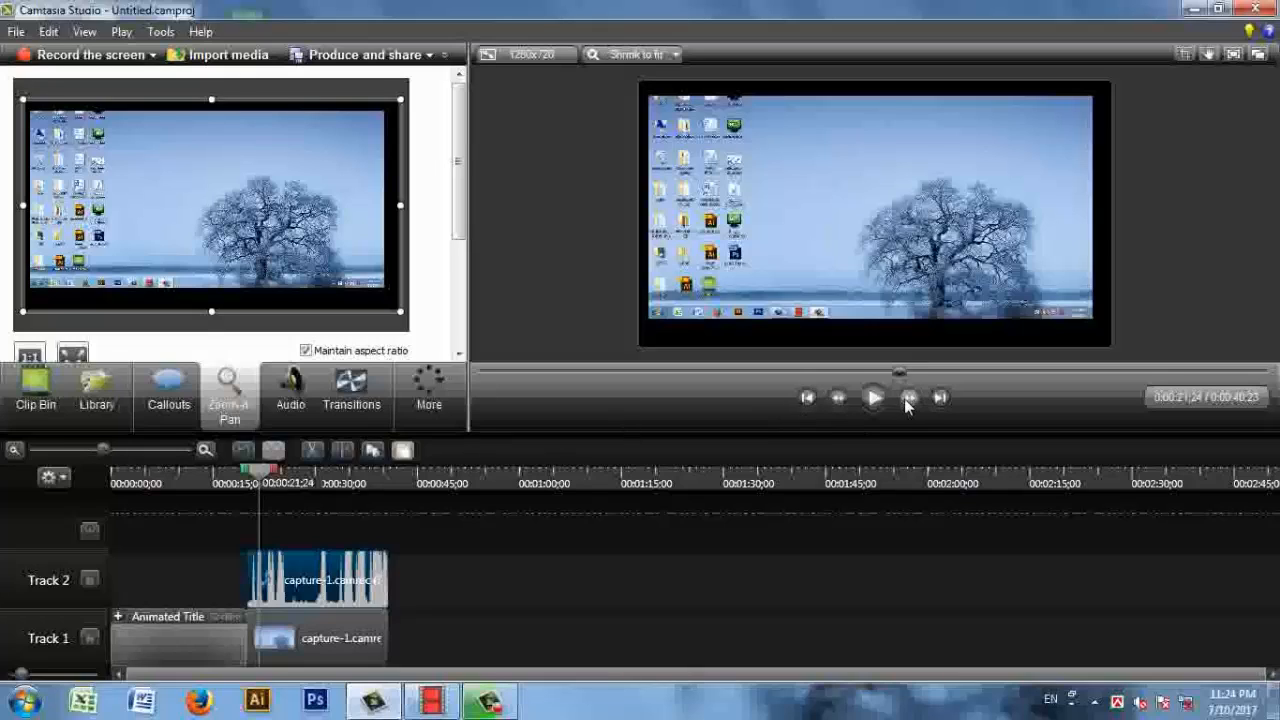
left_click(872, 397)
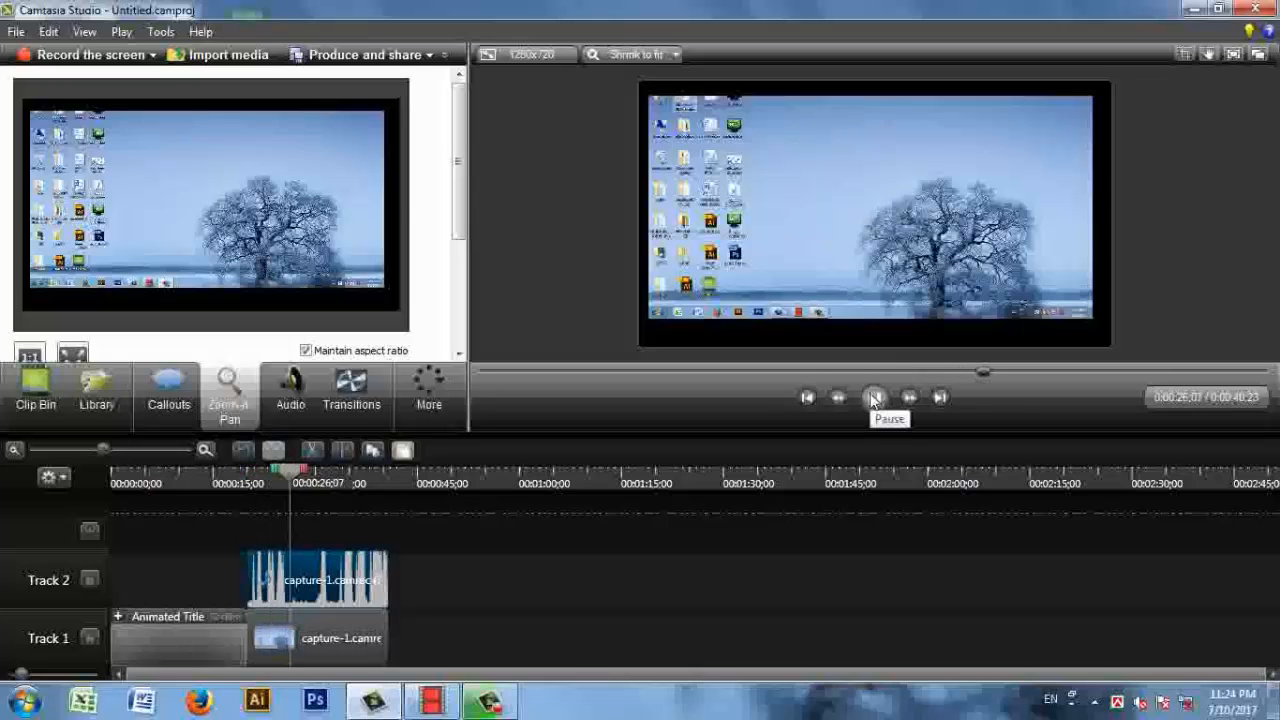
left_click(872, 397)
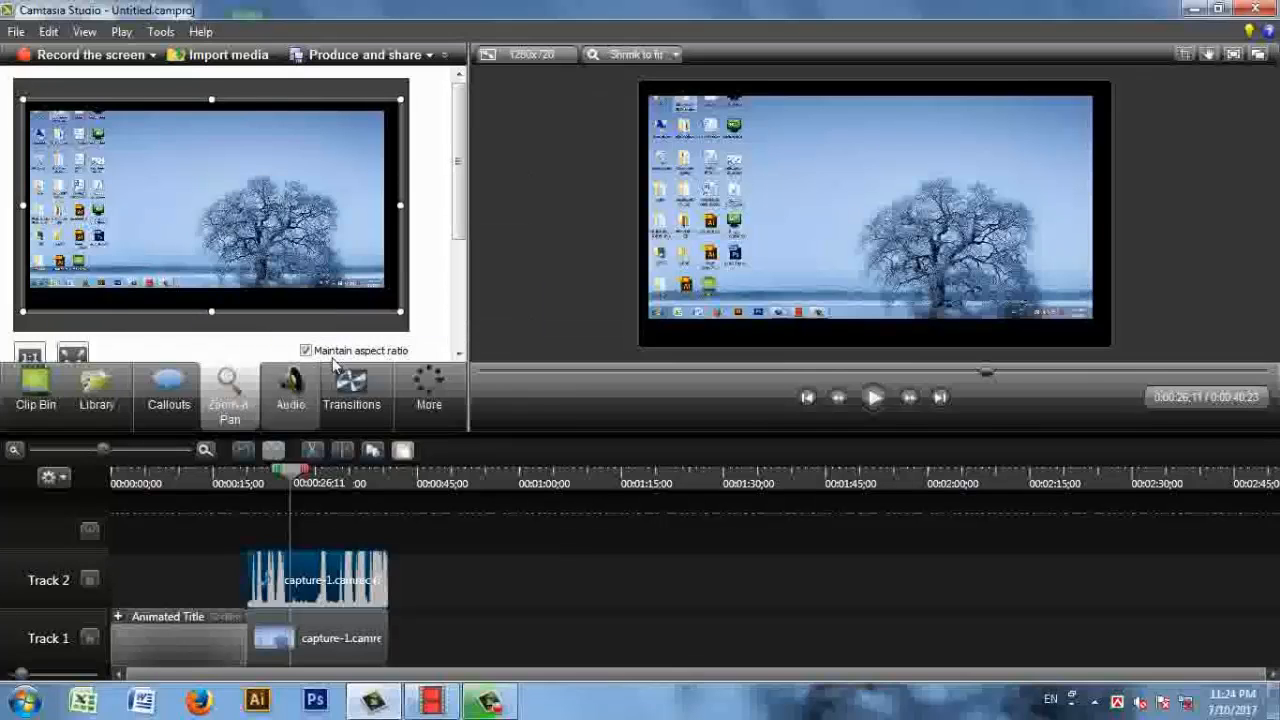
left_click_drag(398, 313, 220, 217)
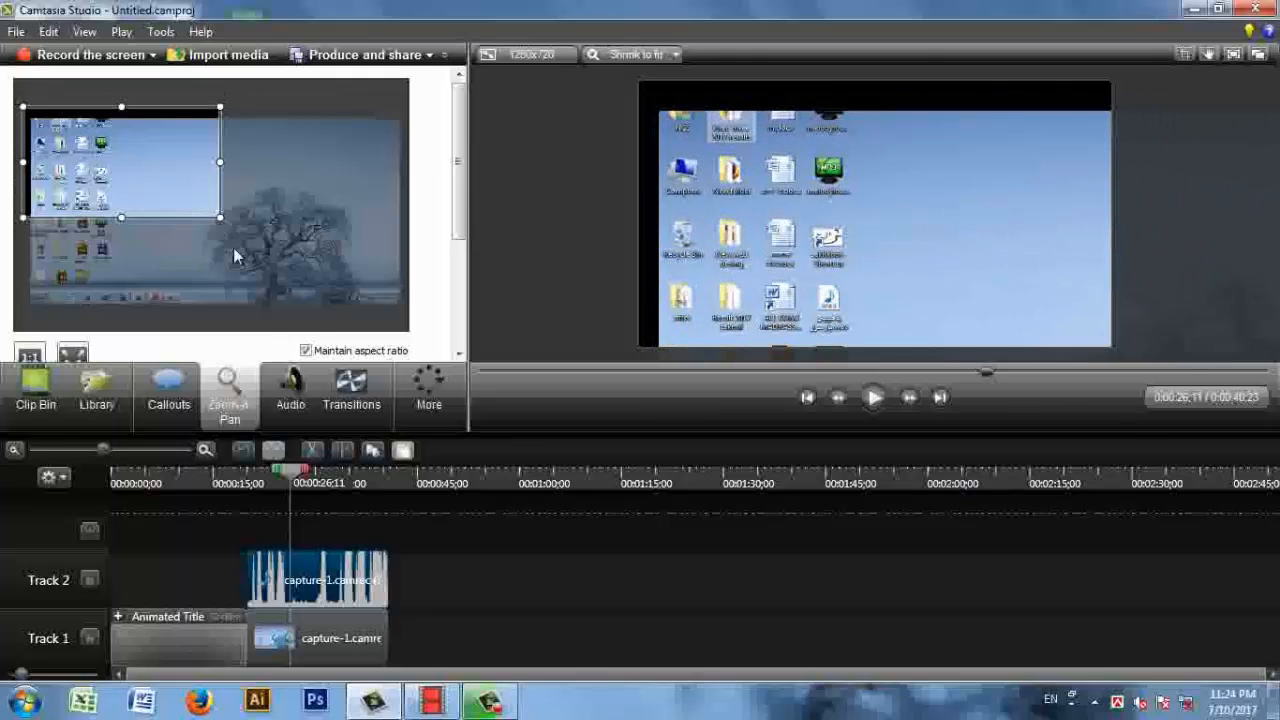
Play on to about 0:00:28 and zoom back out there so the whole recording fits the canvas
left_click(873, 398)
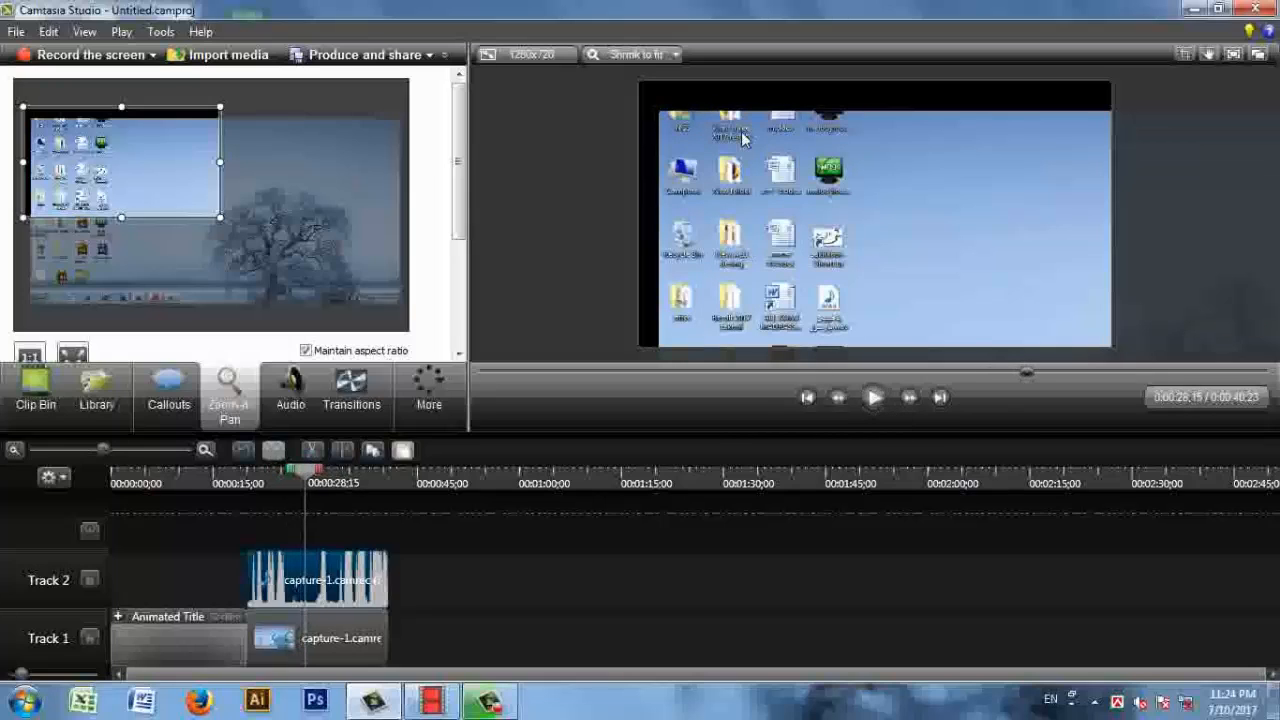
left_click(72, 355)
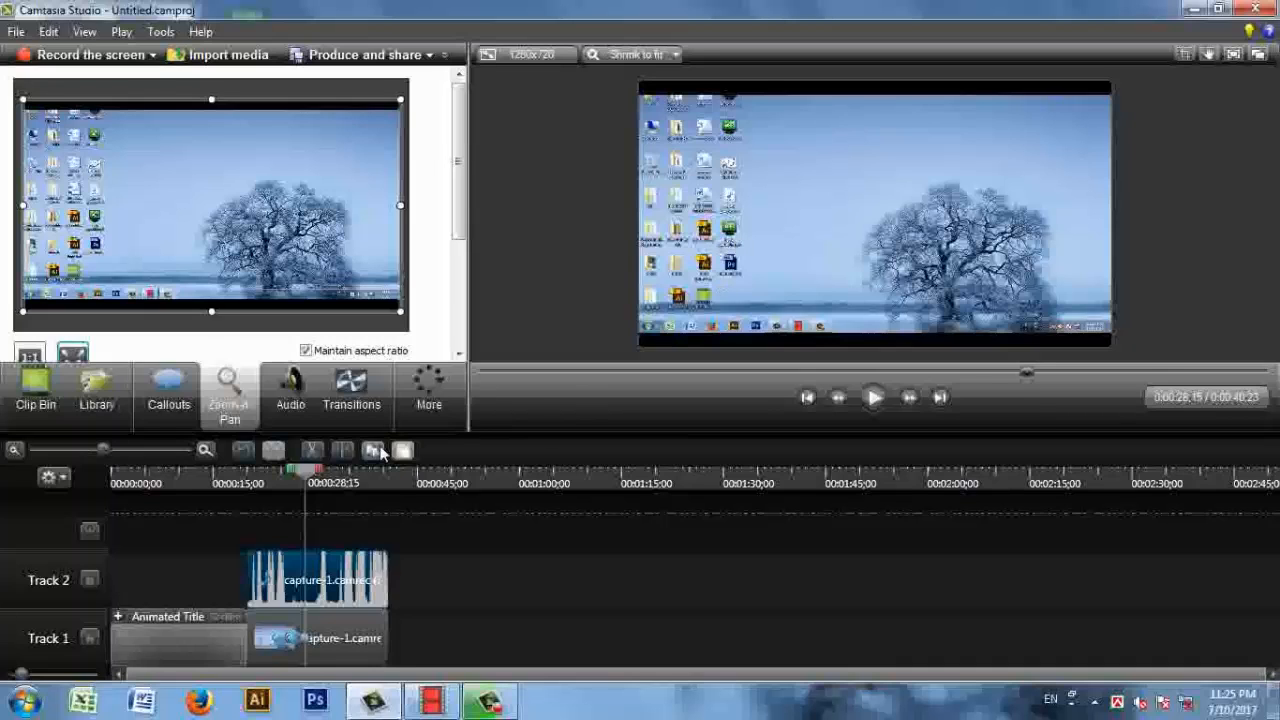
Play back the zoom-in and zoom-out from about 0:00:23
left_click_drag(305, 472, 275, 478)
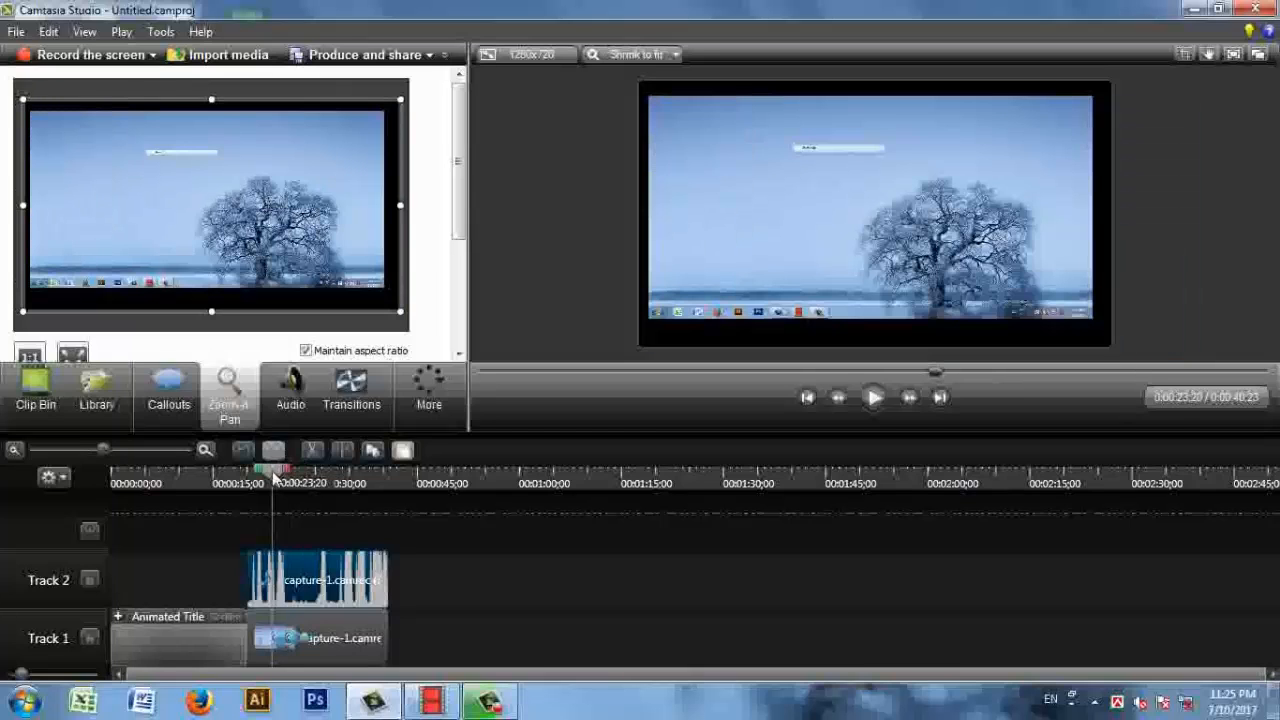
left_click(872, 398)
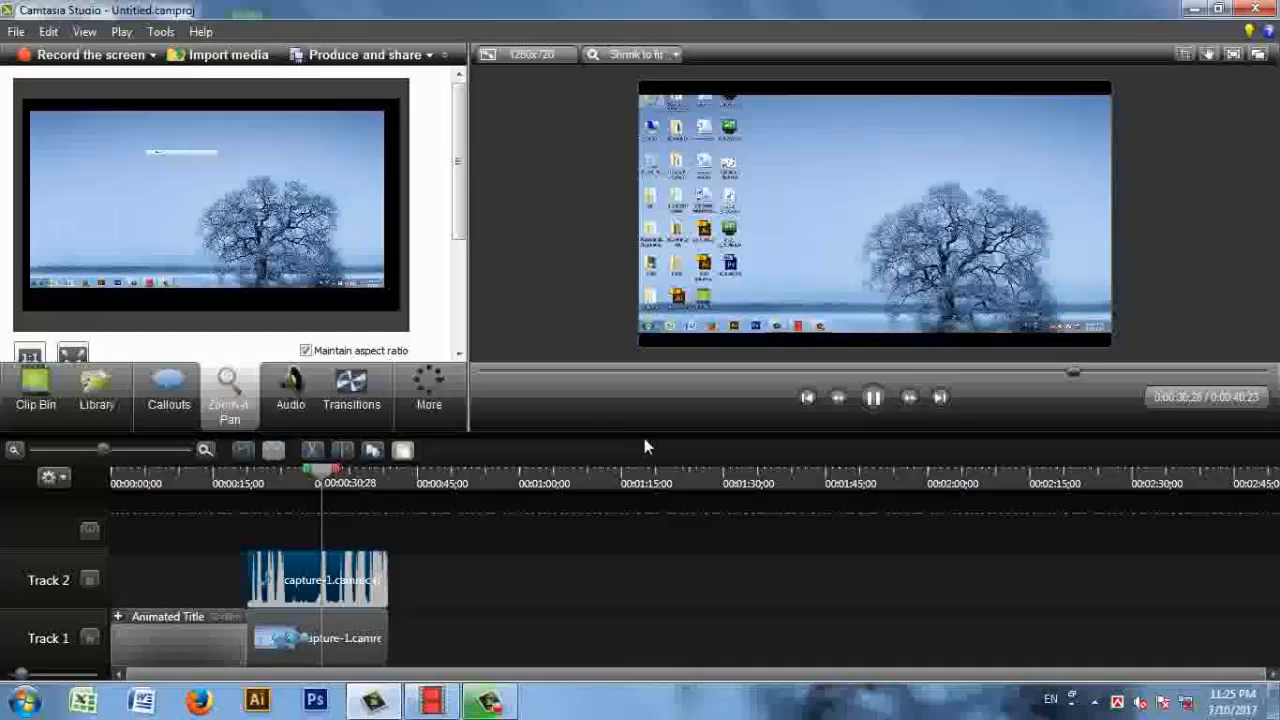
Pause playback, enable volume leveling with medium volume variation for the Track 2 audio clip, and raise its volume slightly
left_click(308, 399)
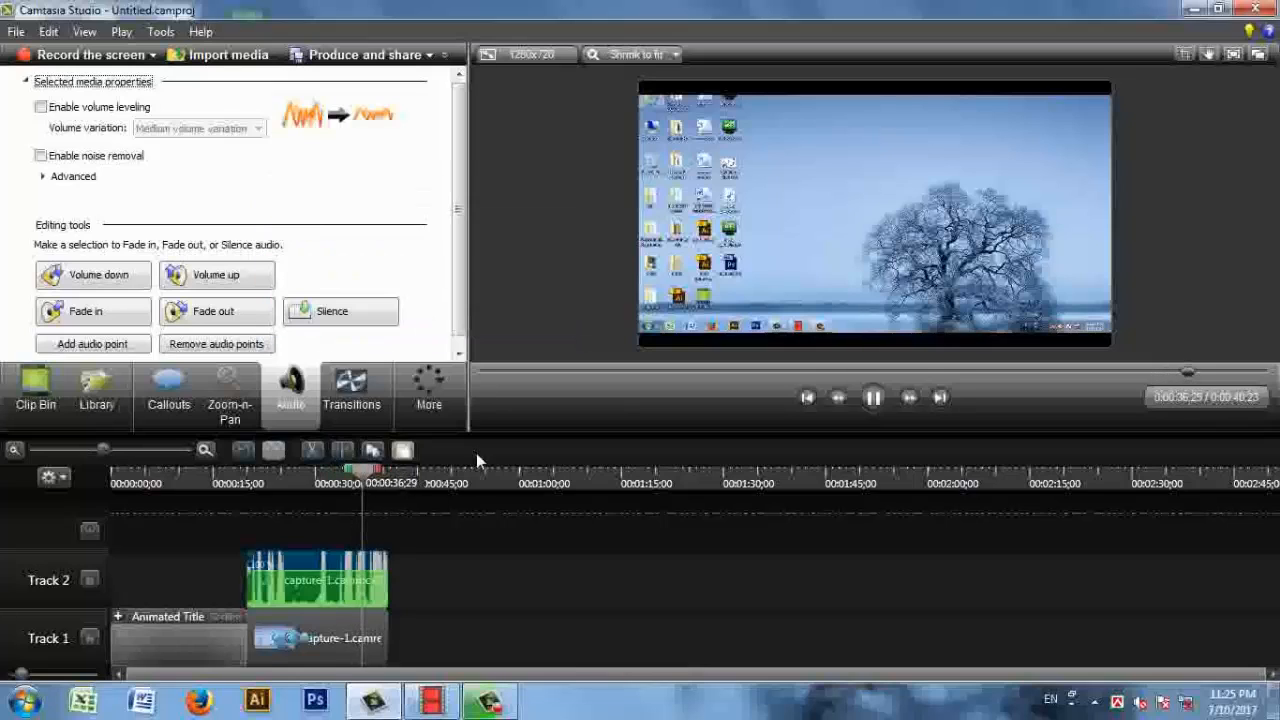
left_click(872, 397)
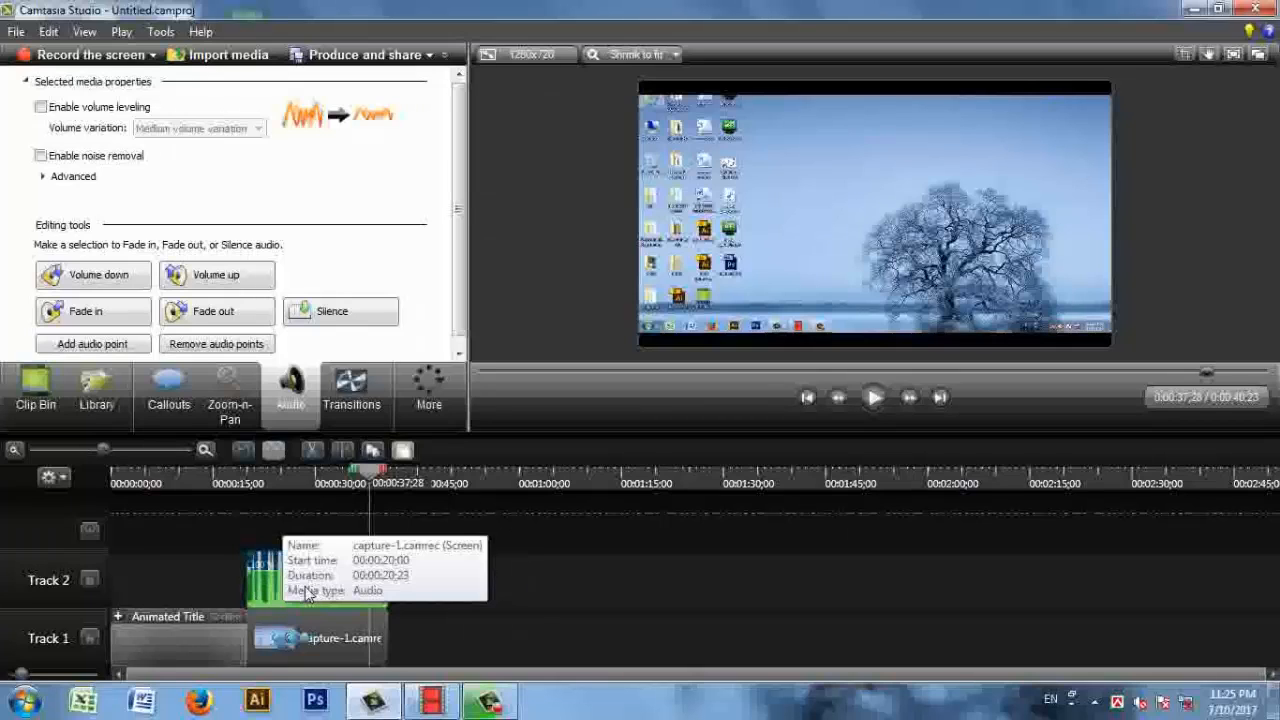
left_click(41, 107)
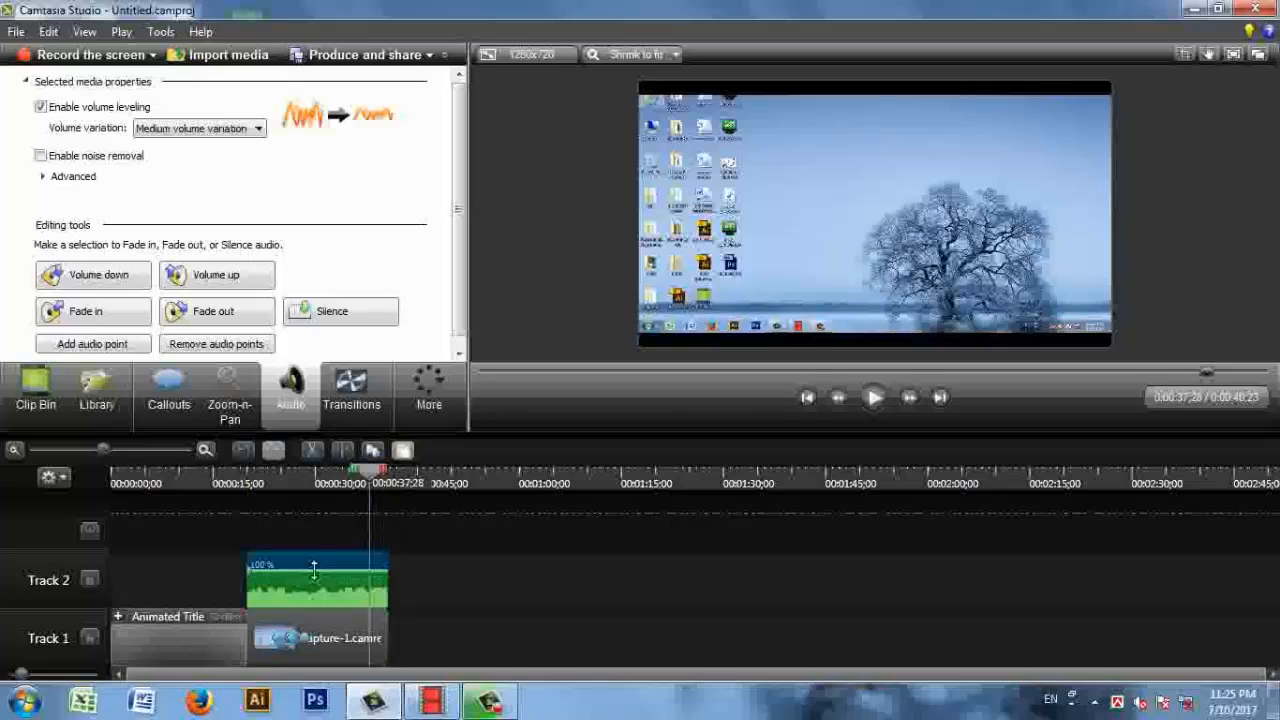
left_click_drag(314, 570, 314, 565)
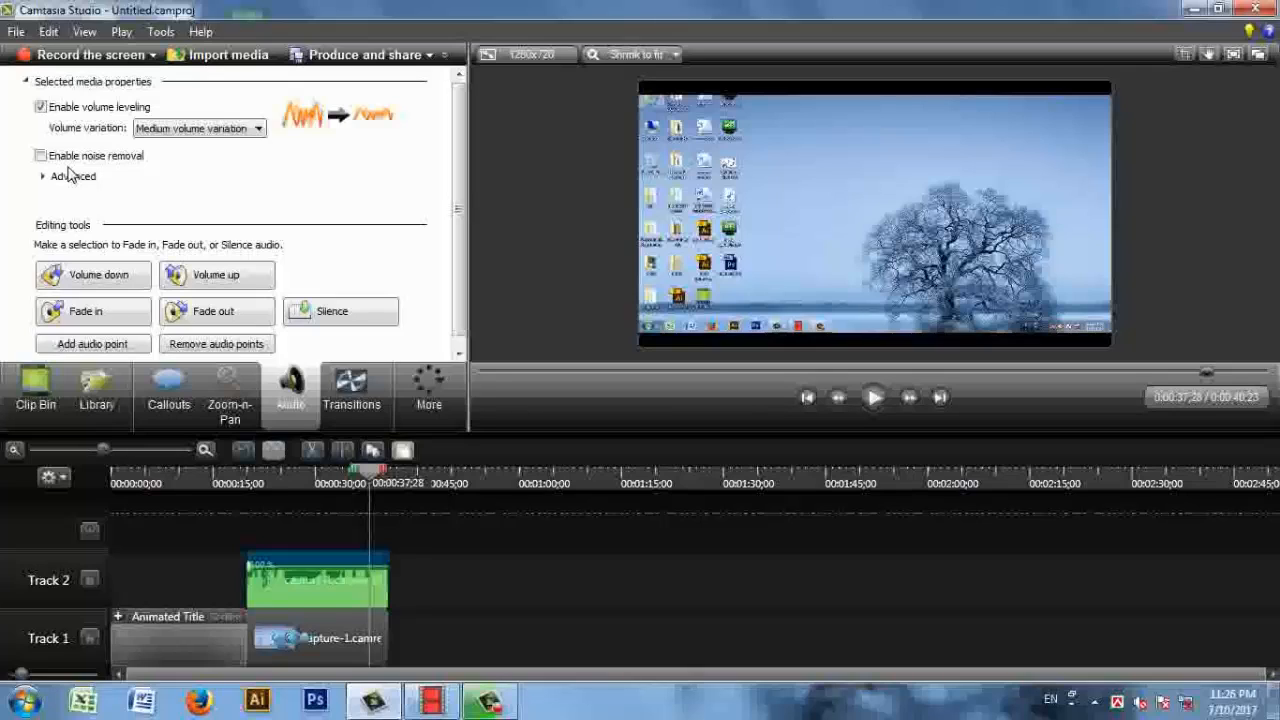
Enable noise removal for the Track 2 audio clip and add a fade-out at its end
left_click(118, 451)
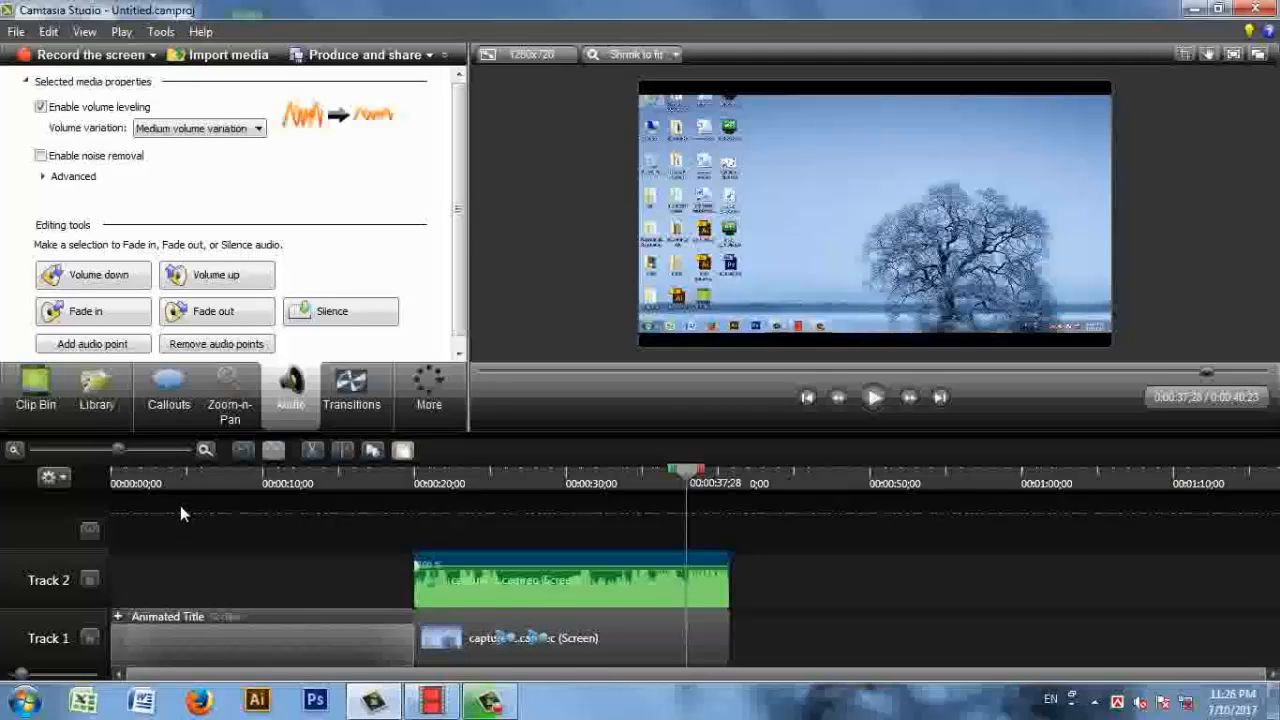
left_click(40, 157)
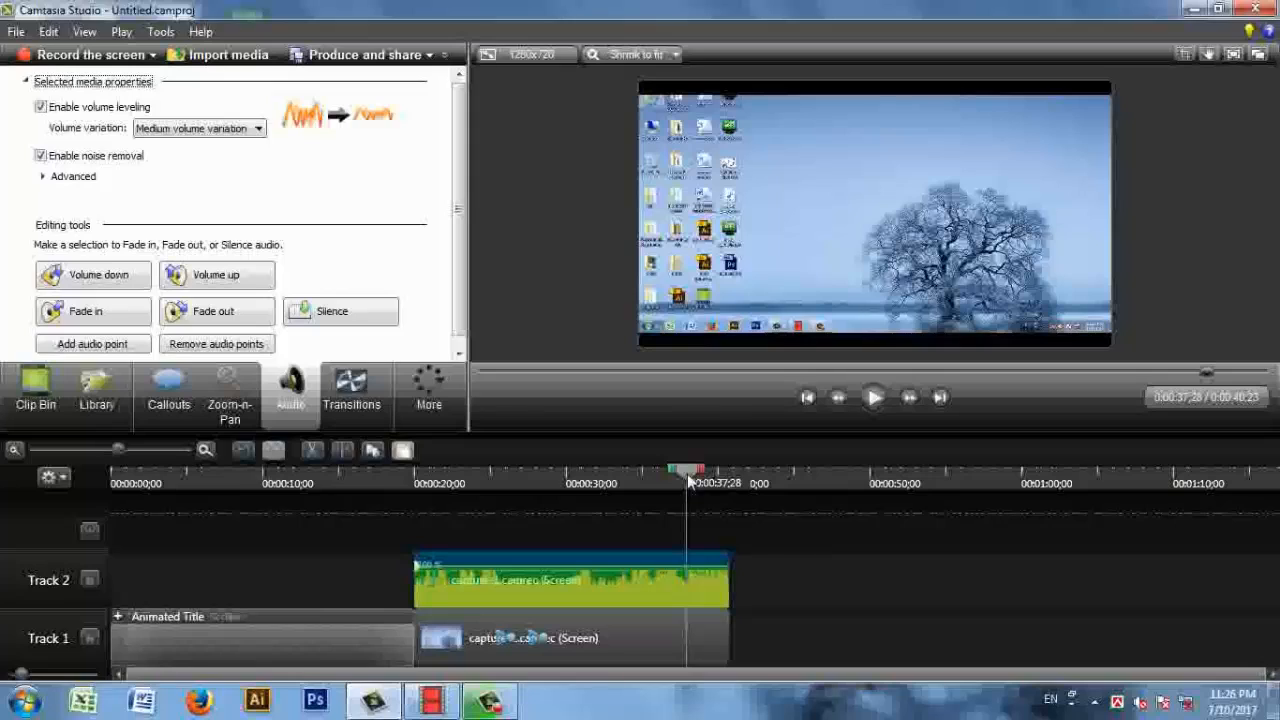
left_click_drag(688, 481, 712, 482)
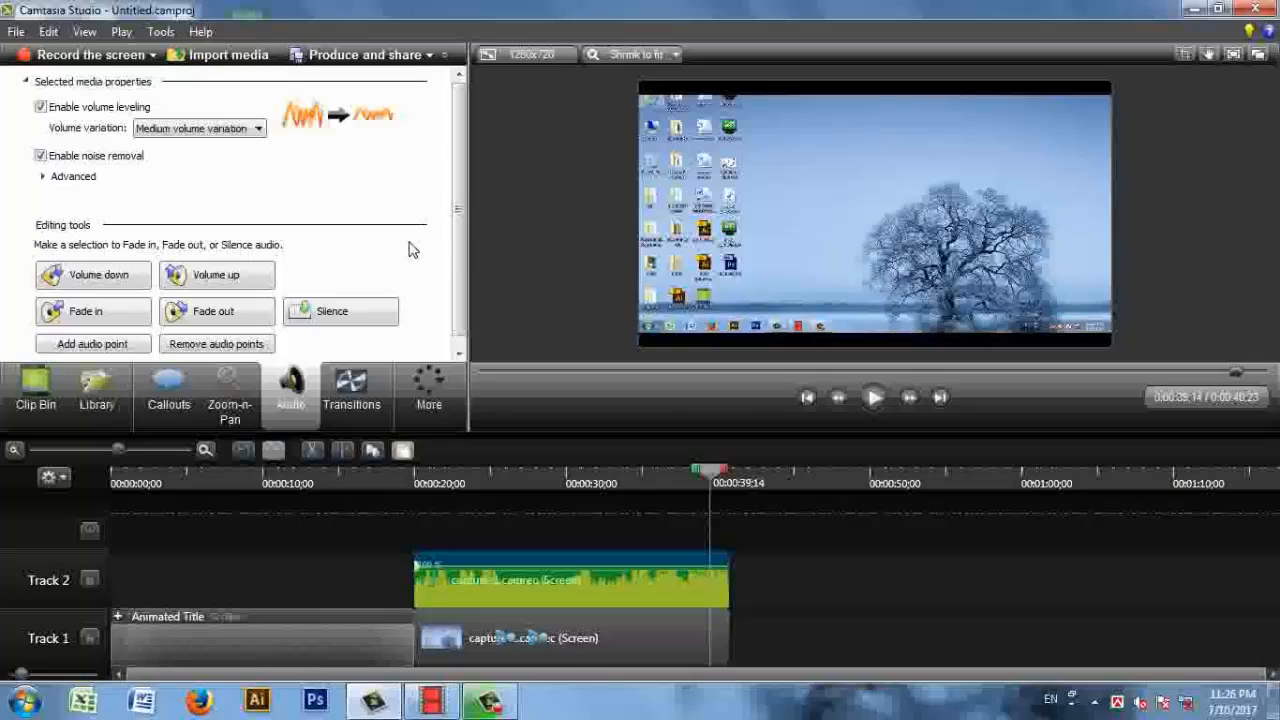
left_click(222, 316)
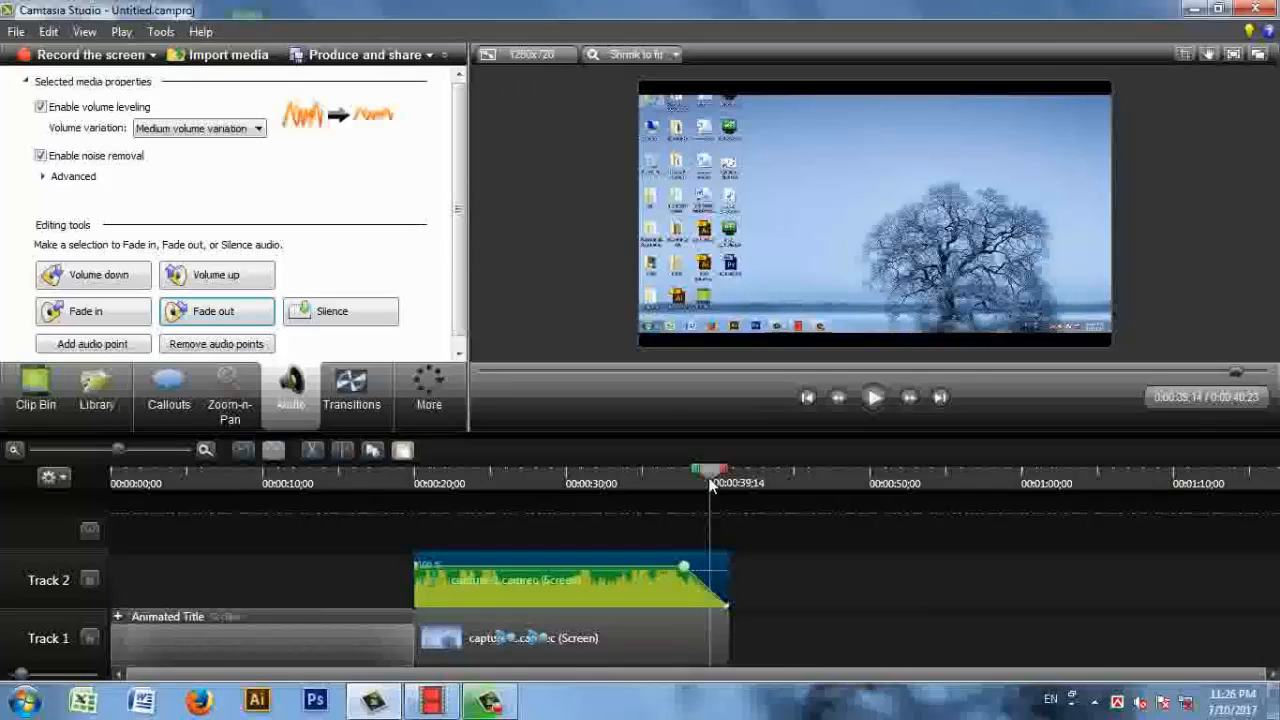
Add a fade-in to the Track 2 audio clip and move the fade's end point back to the clip's start
left_click_drag(711, 470, 648, 482)
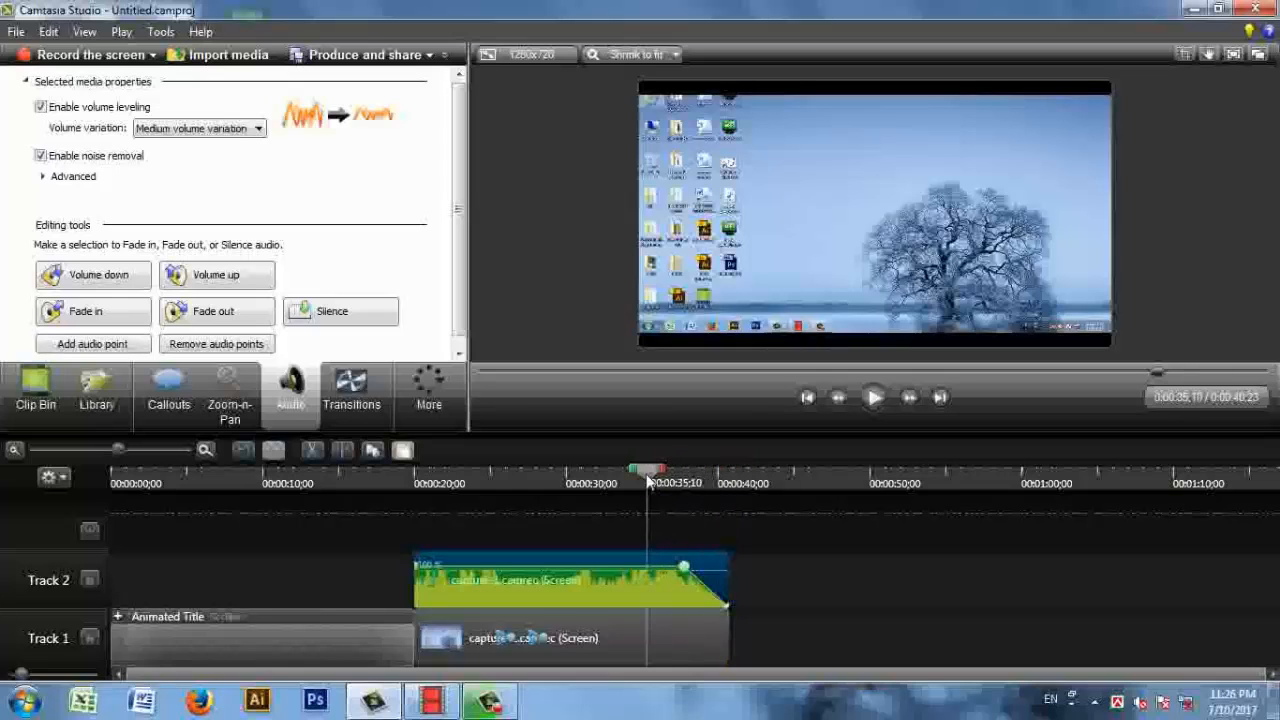
left_click(62, 318)
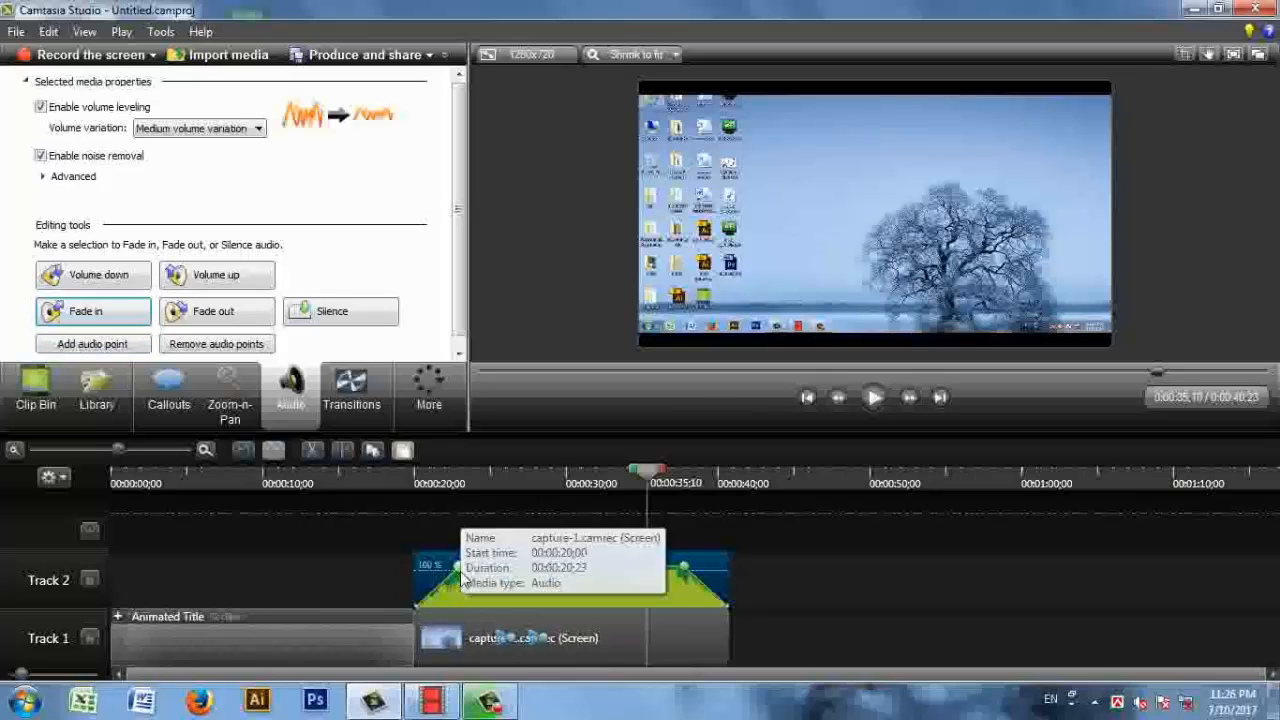
left_click_drag(459, 568, 414, 564)
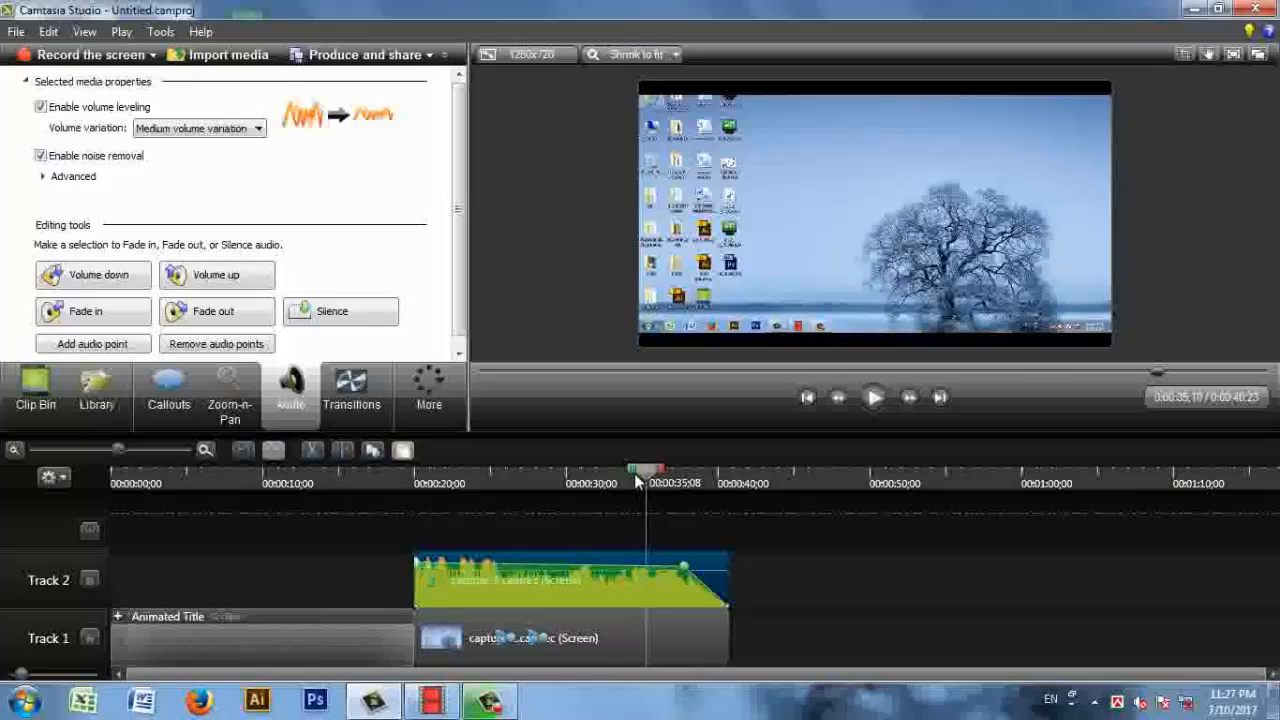
Add two audio points close together at about 0:00:30 on the Track 2 audio clip
left_click_drag(647, 483, 525, 482)
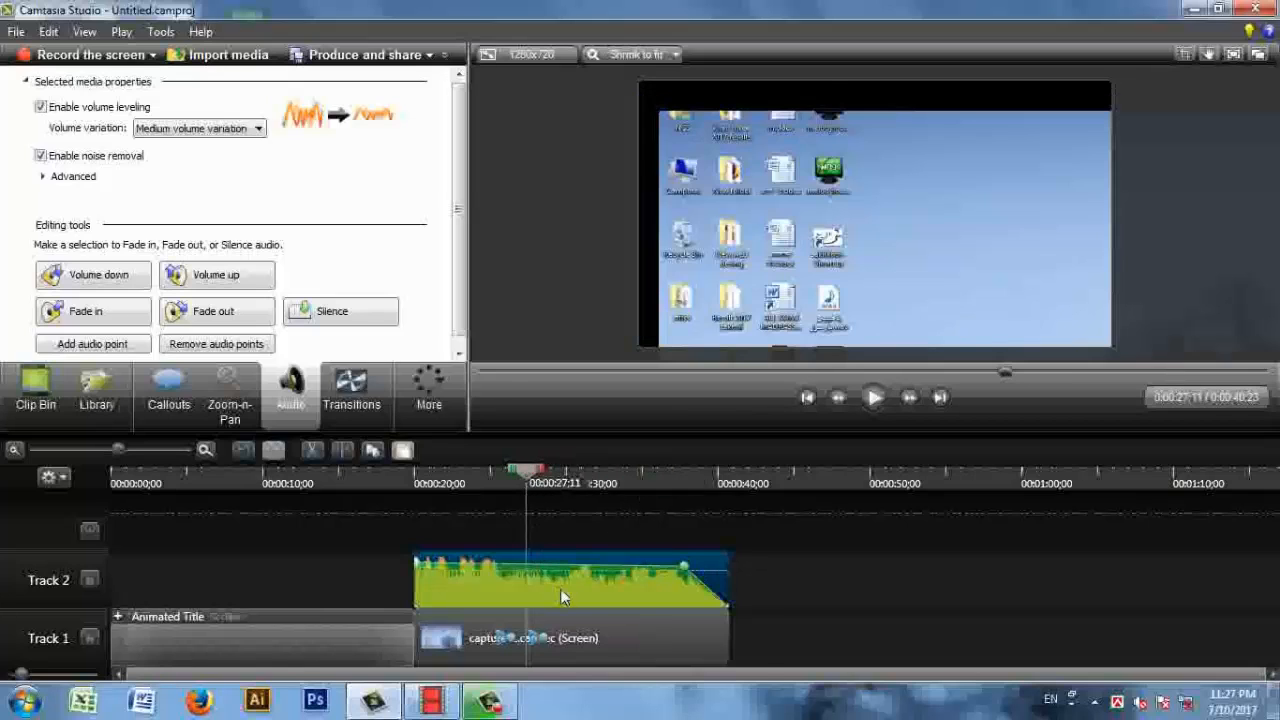
right_click(554, 594)
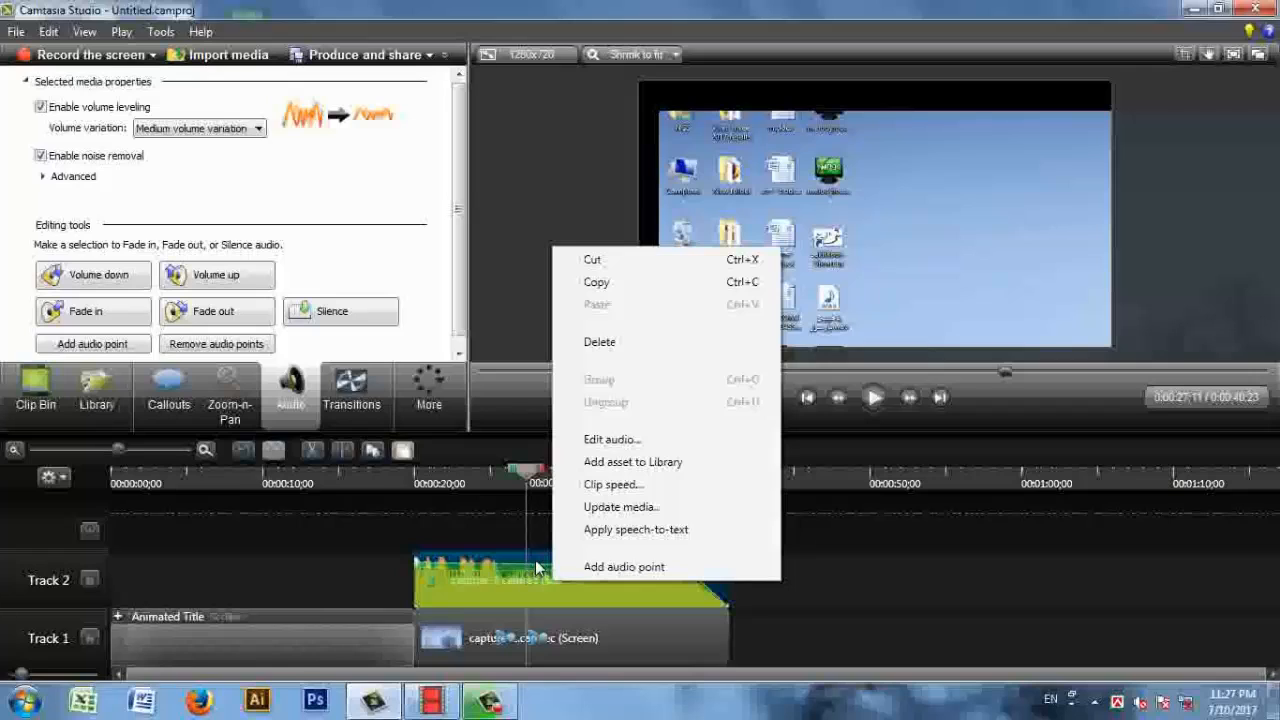
left_click(600, 568)
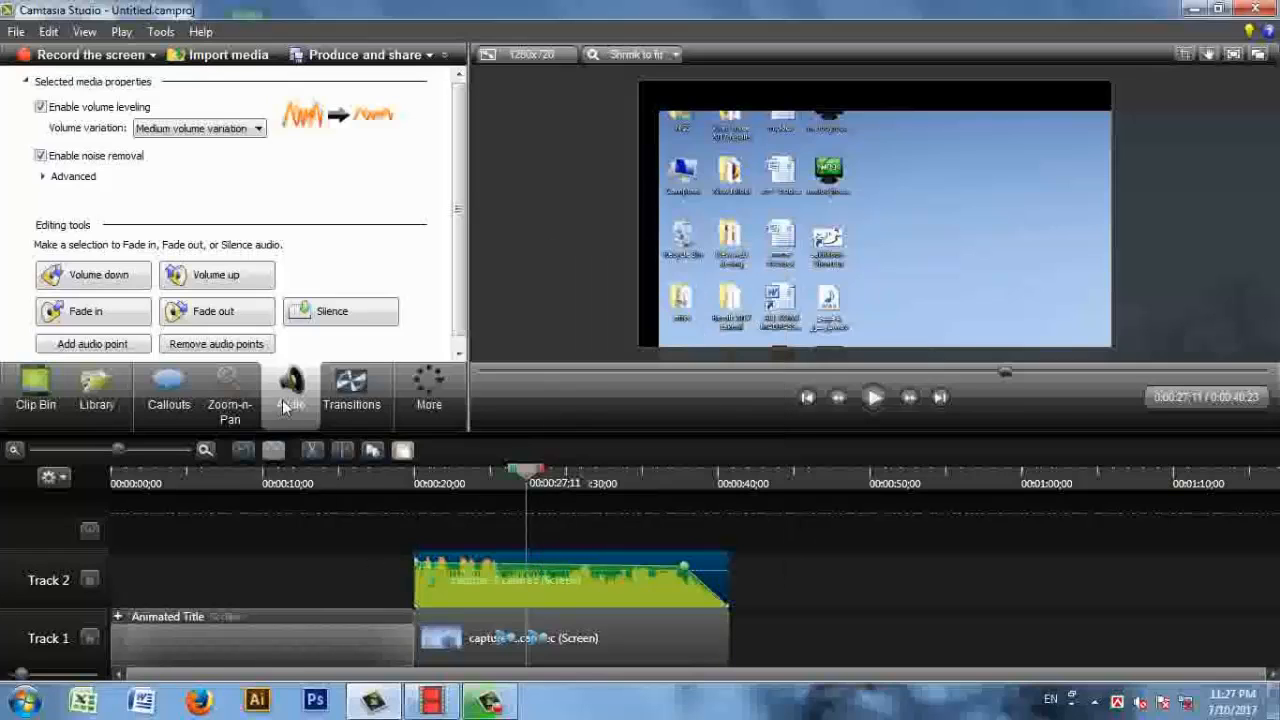
right_click(566, 578)
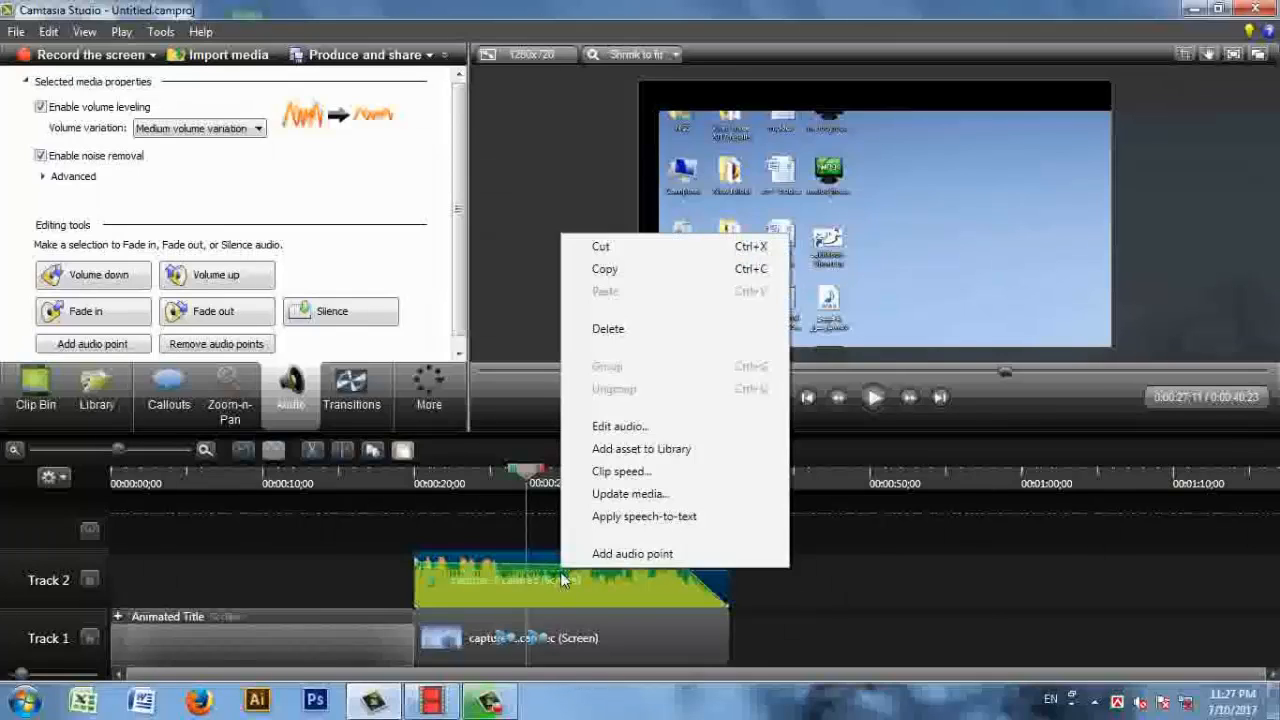
left_click(641, 558)
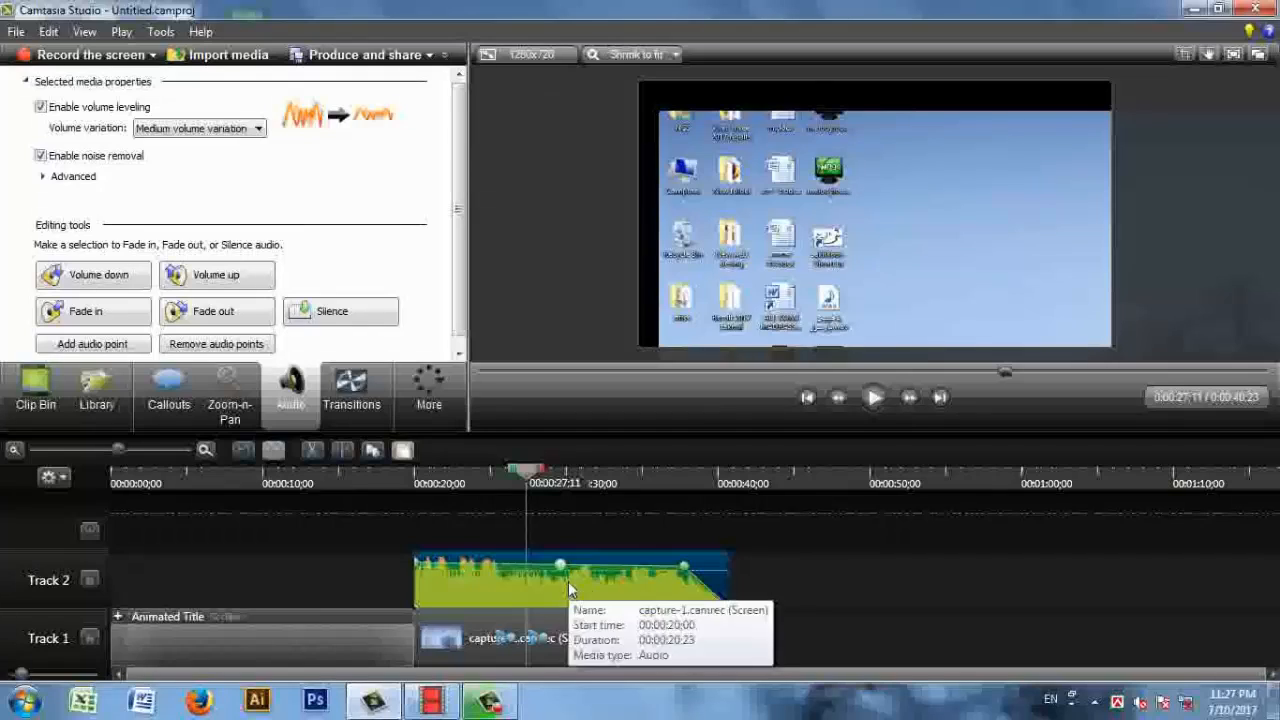
right_click(569, 586)
left_click(606, 565)
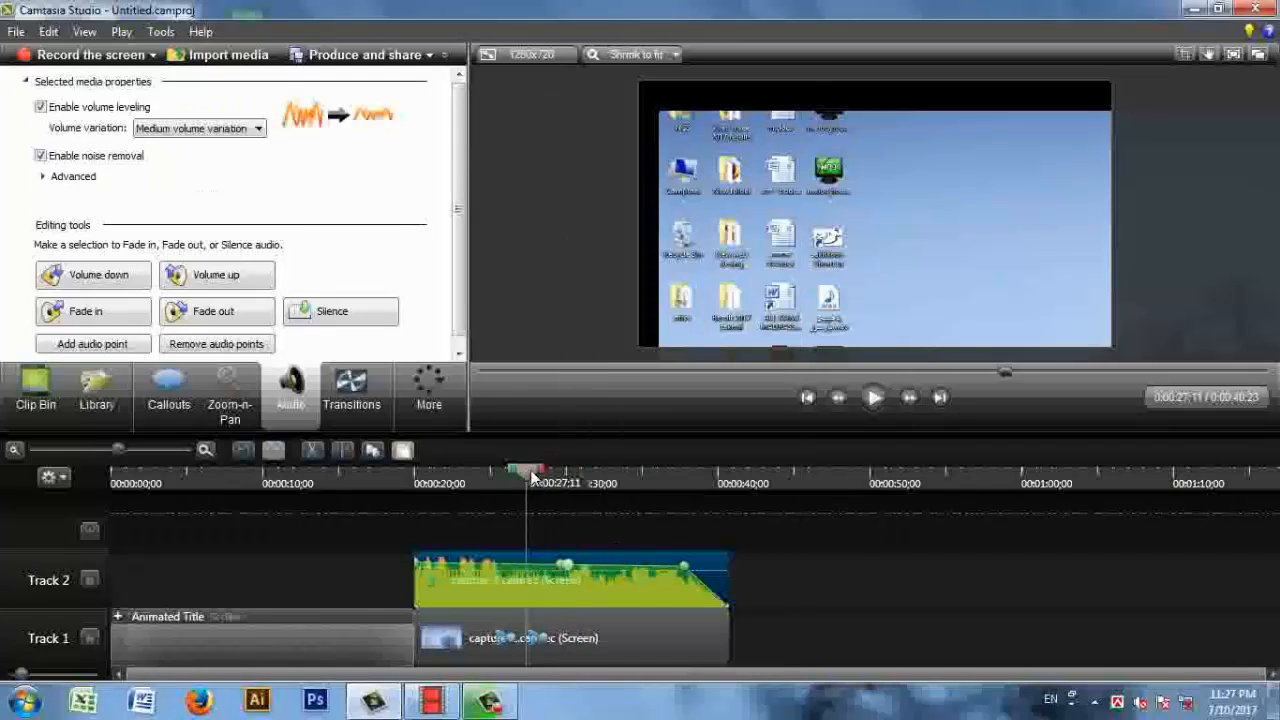
Move the playhead to about 0:00:35 and add another audio point at about 0:00:34 on the Track 2 audio clip
left_click_drag(528, 470, 650, 490)
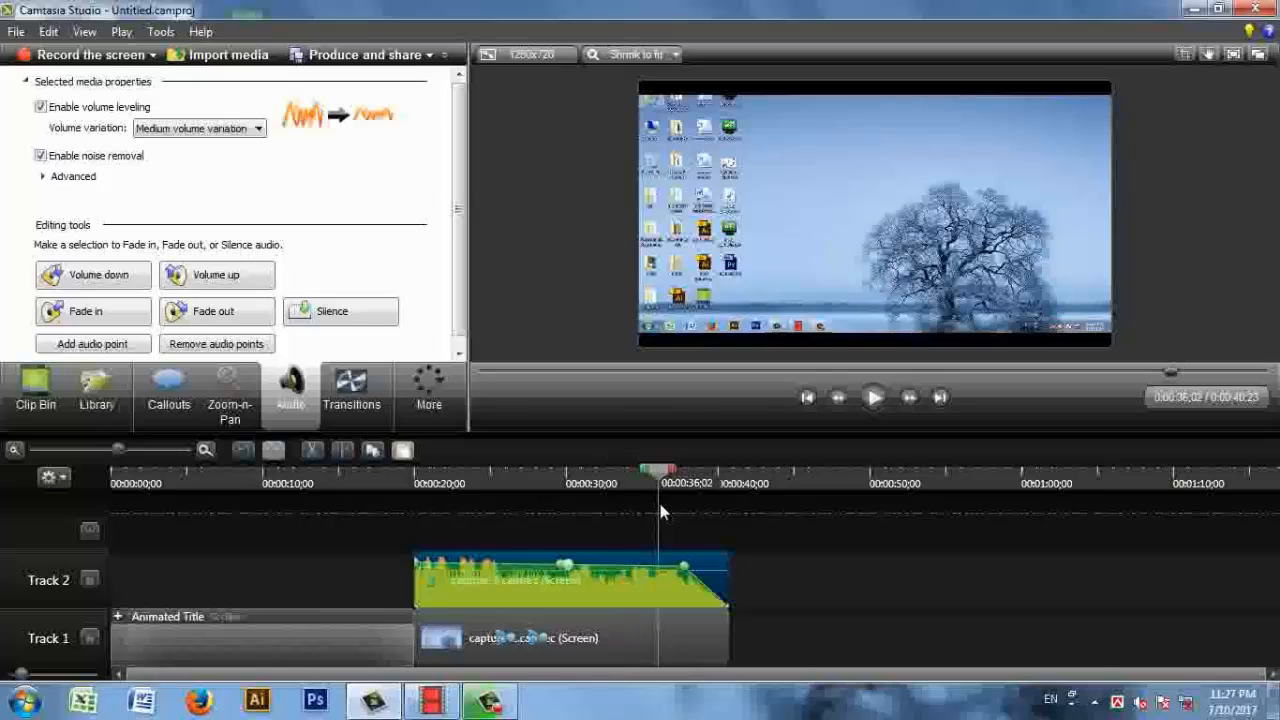
right_click(631, 568)
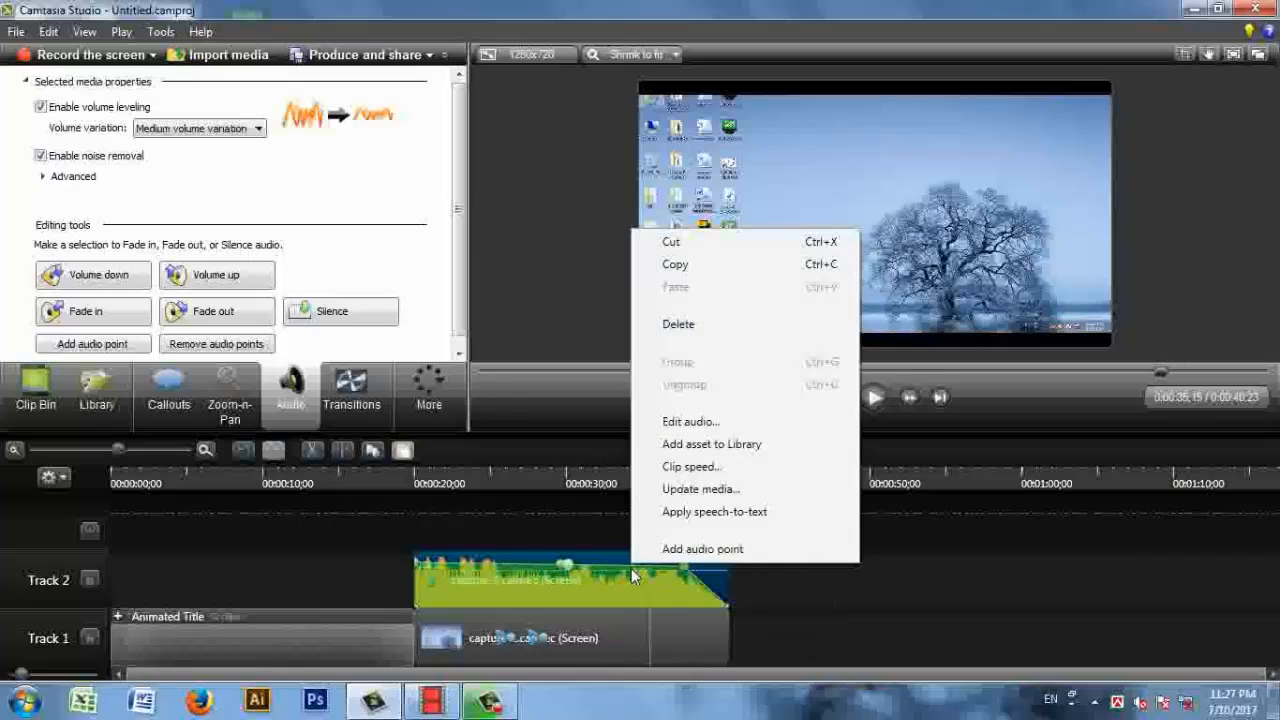
left_click(676, 551)
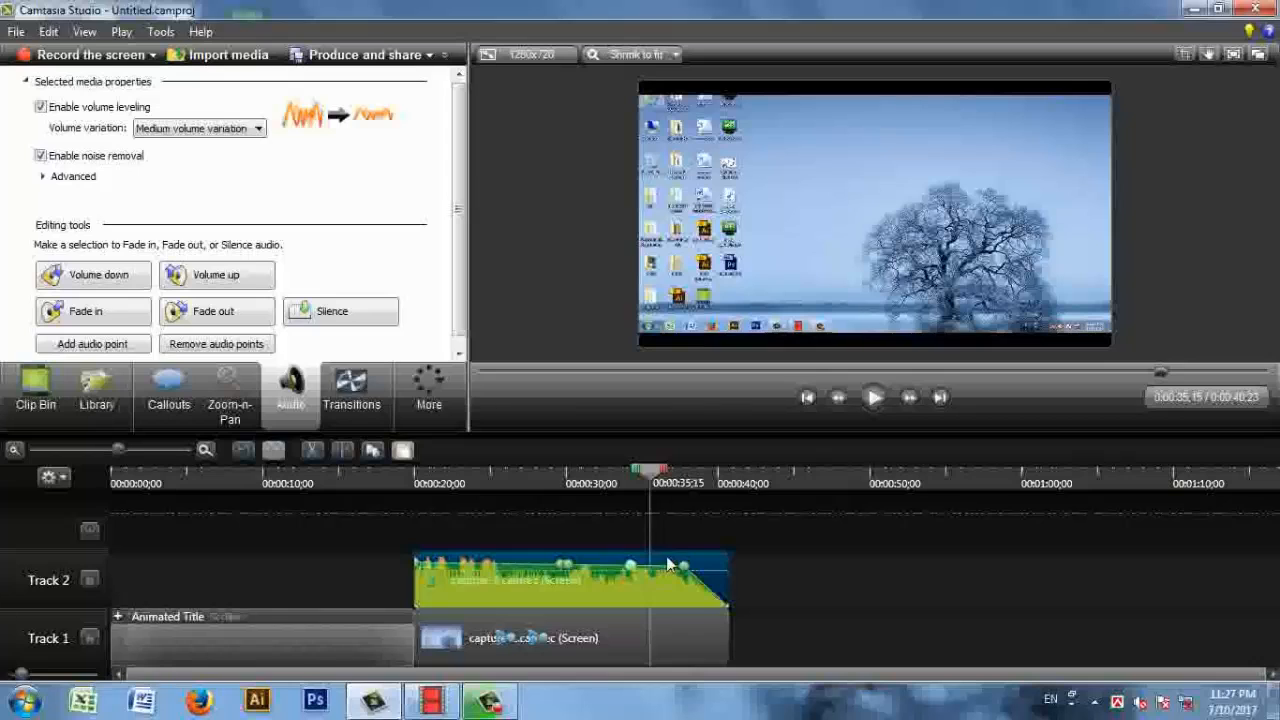
Add a second audio point at about 0:00:34 on the Track 2 audio clip and lower the volume between about 0:00:30 and 0:00:34
right_click(636, 568)
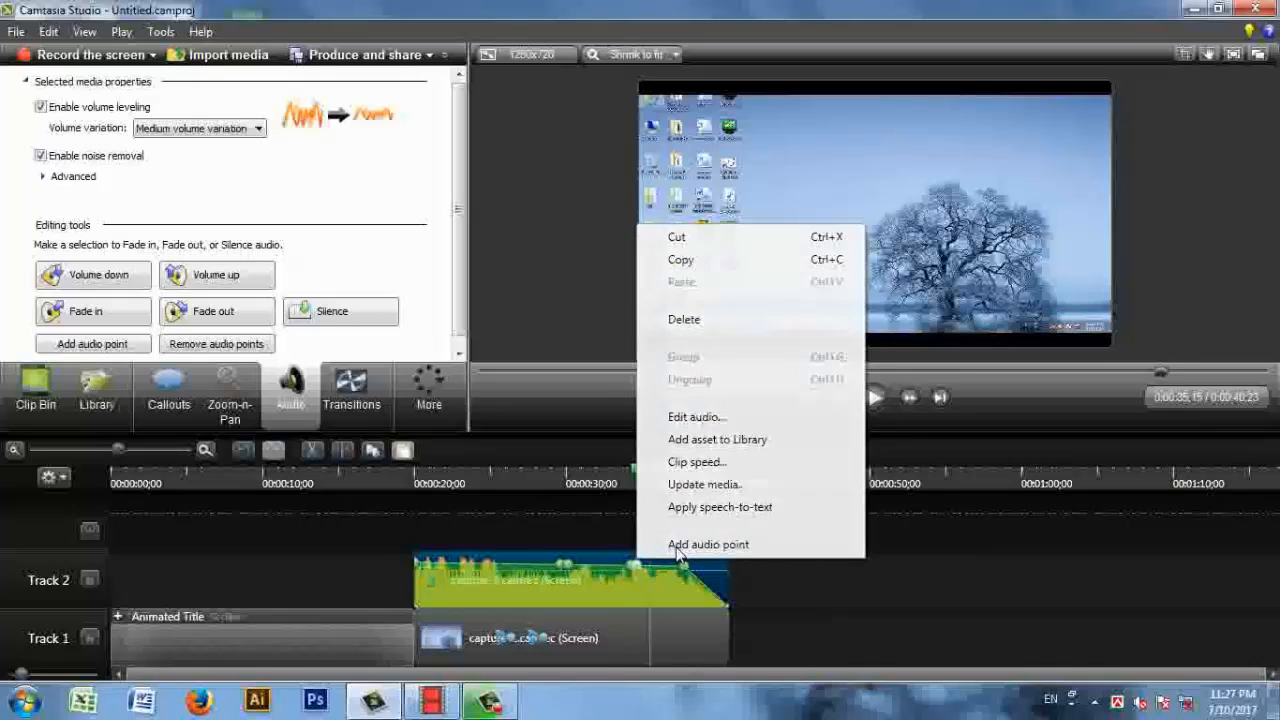
left_click(677, 545)
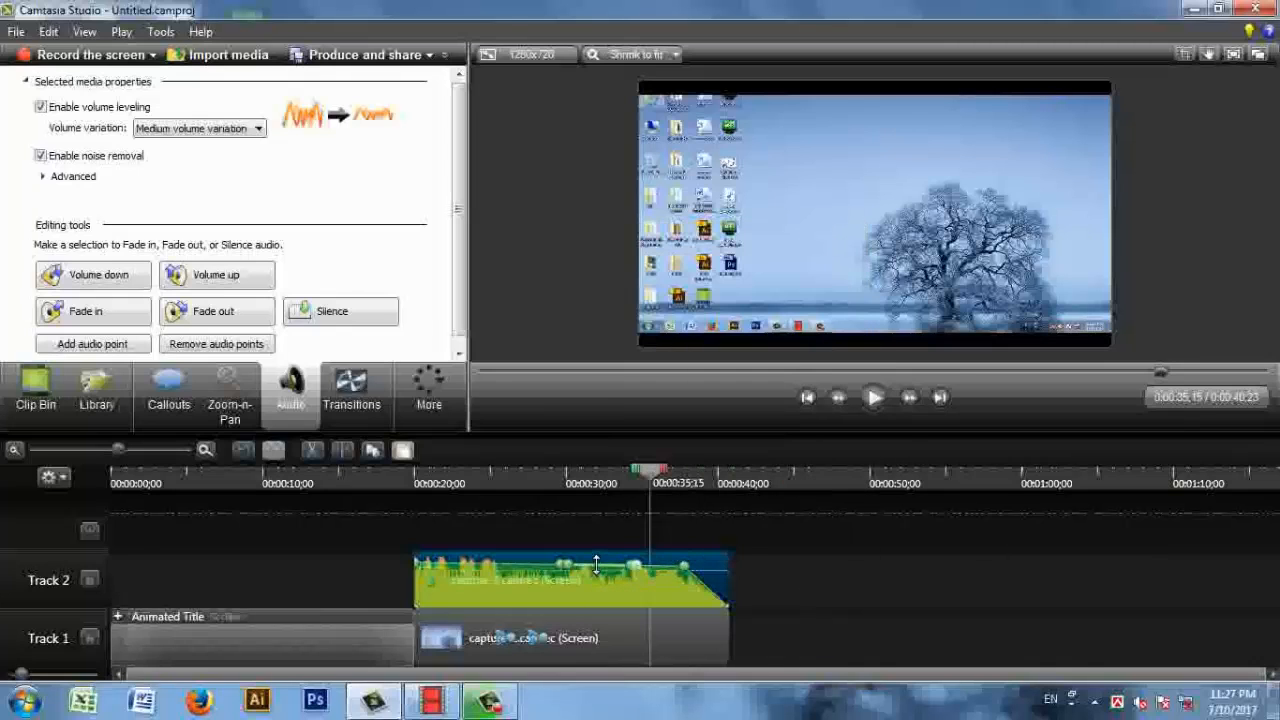
mouse_move(594, 570)
left_mouse_down()
mouse_move(605, 591)
mouse_move(609, 555)
left_mouse_up()
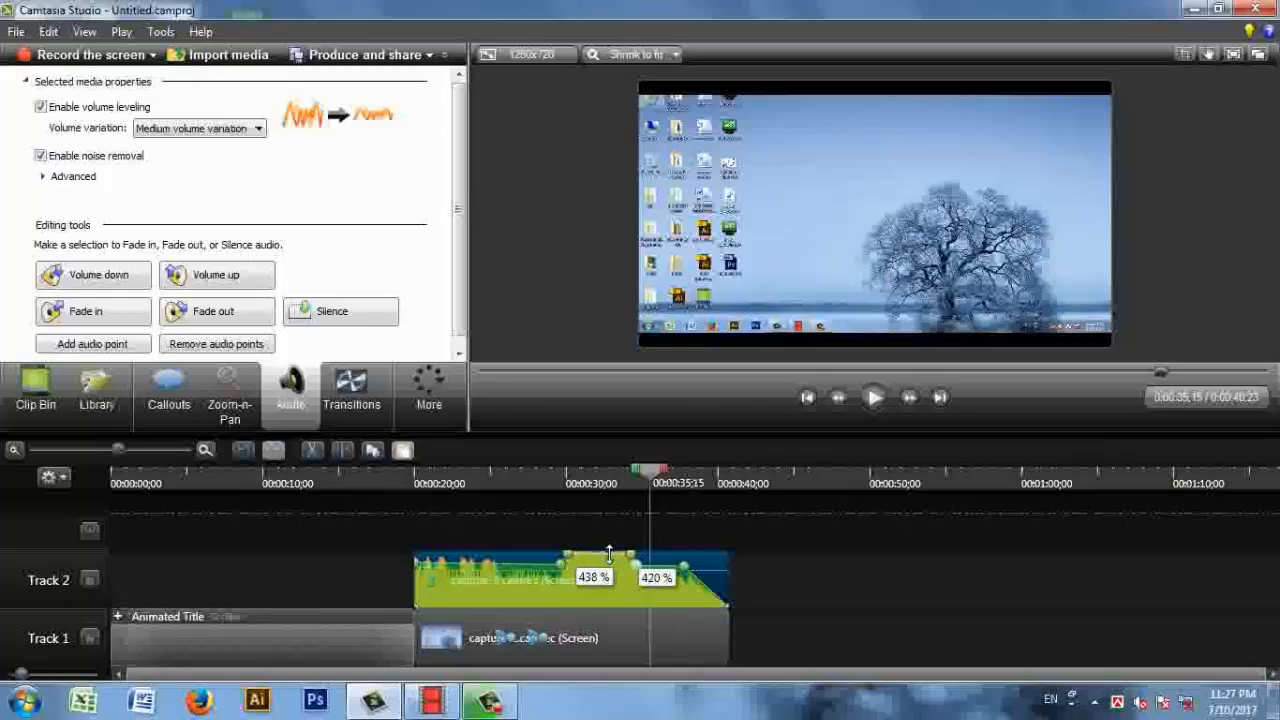
left_click_drag(609, 555, 609, 575)
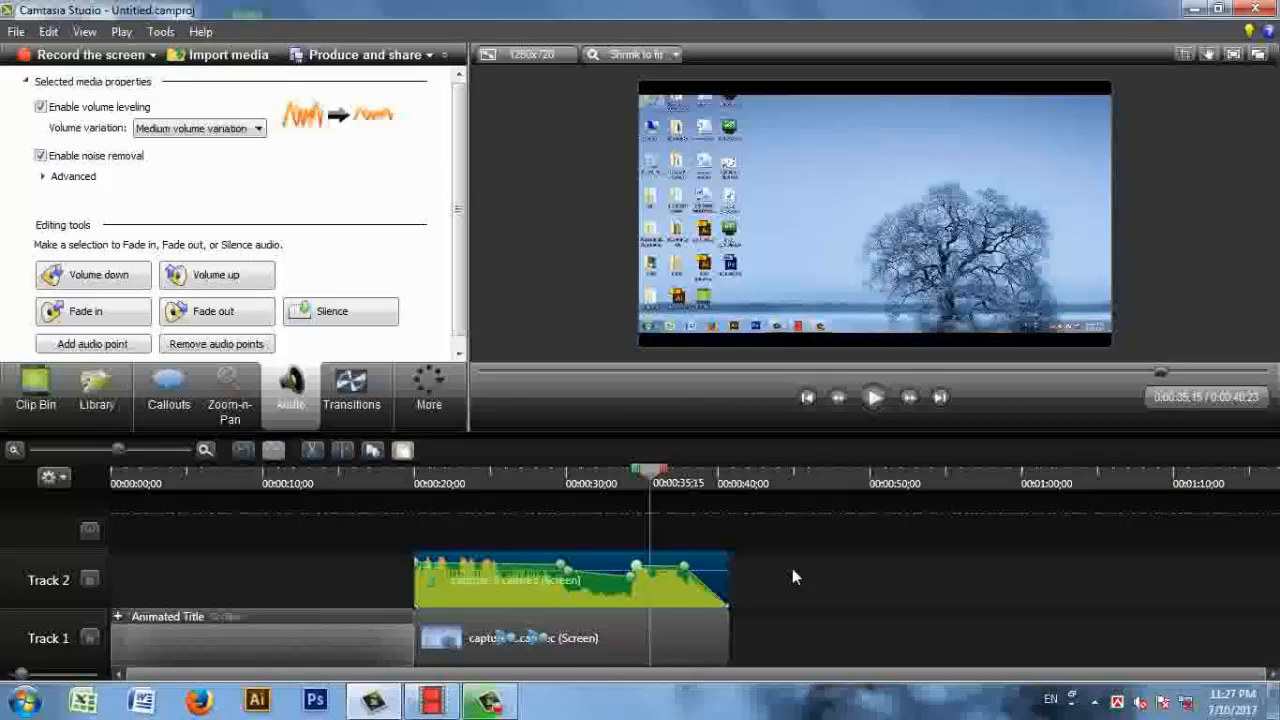
Add the Ripple transition between the Animated Title and the screen clip on Track 1 and play it back
left_click(349, 389)
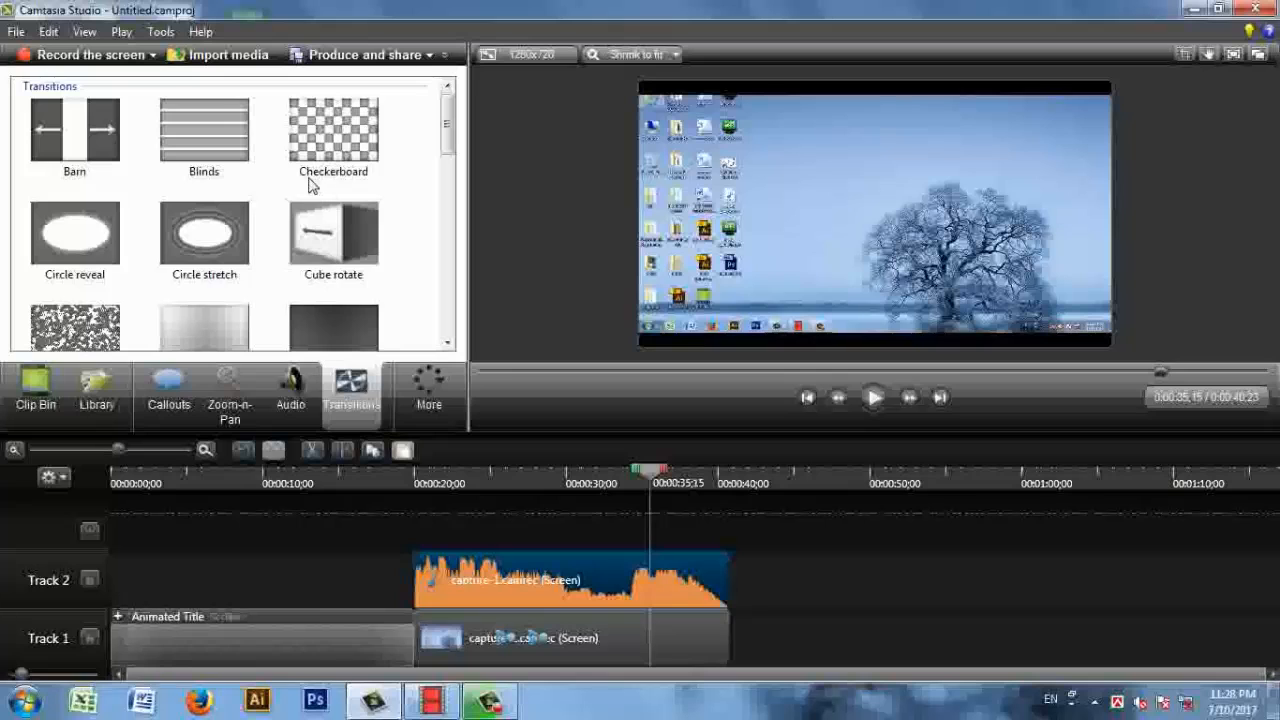
left_click(309, 128)
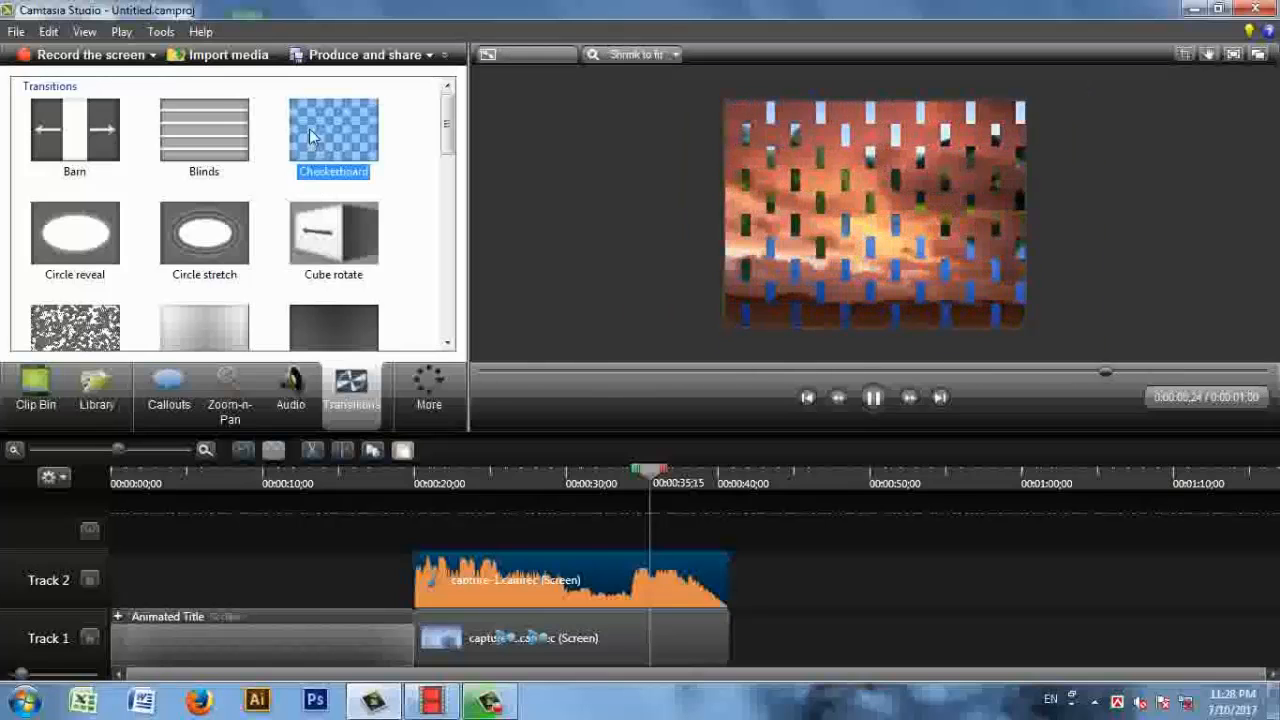
left_click_drag(447, 134, 462, 278)
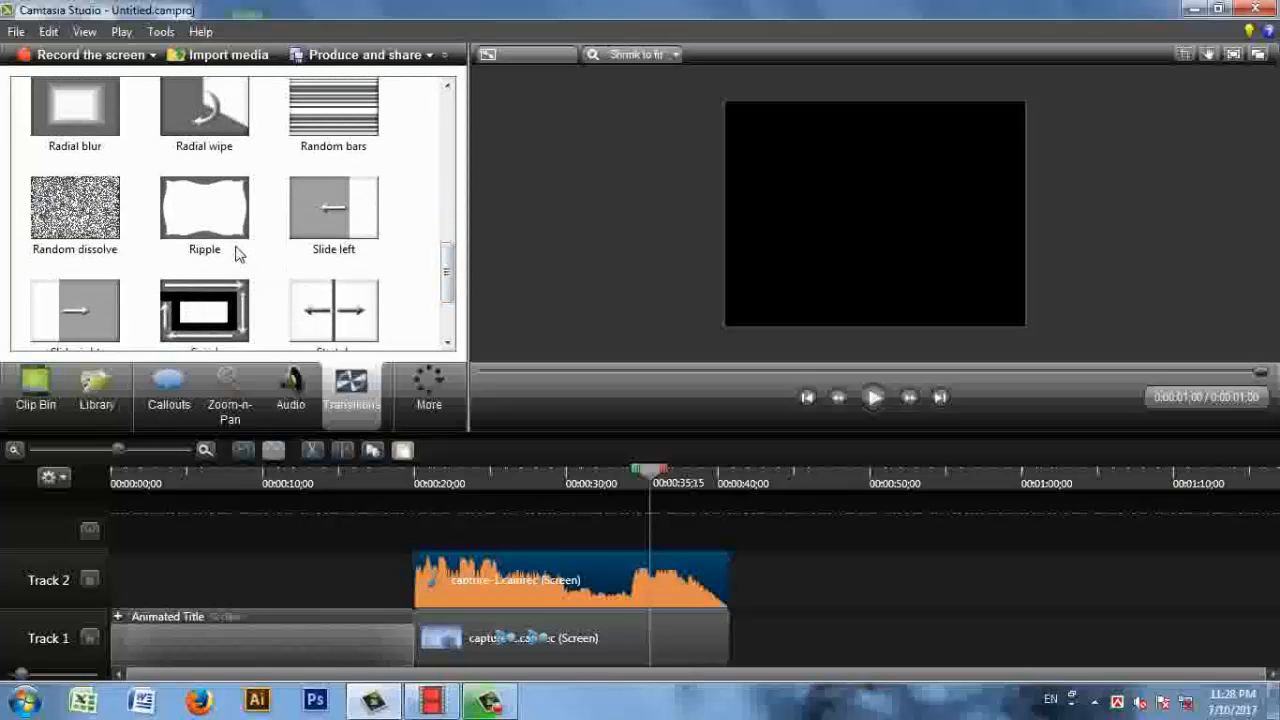
left_click(205, 230)
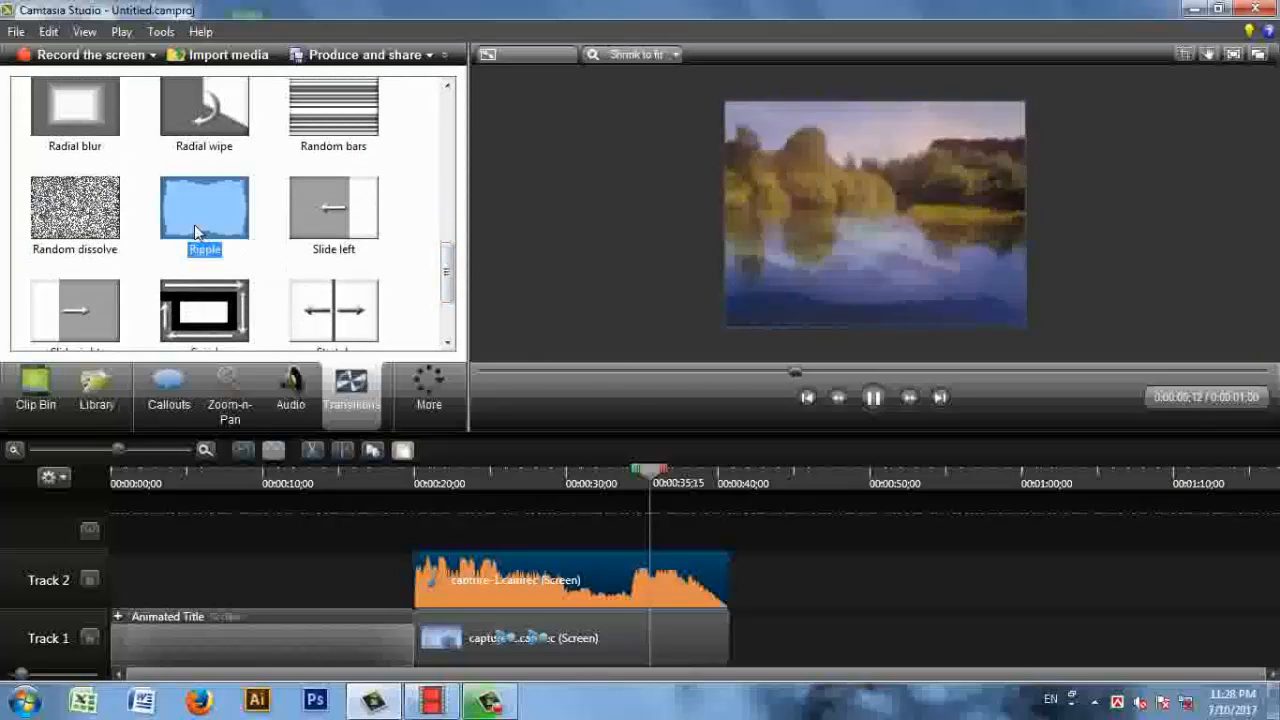
left_click_drag(191, 219, 453, 636)
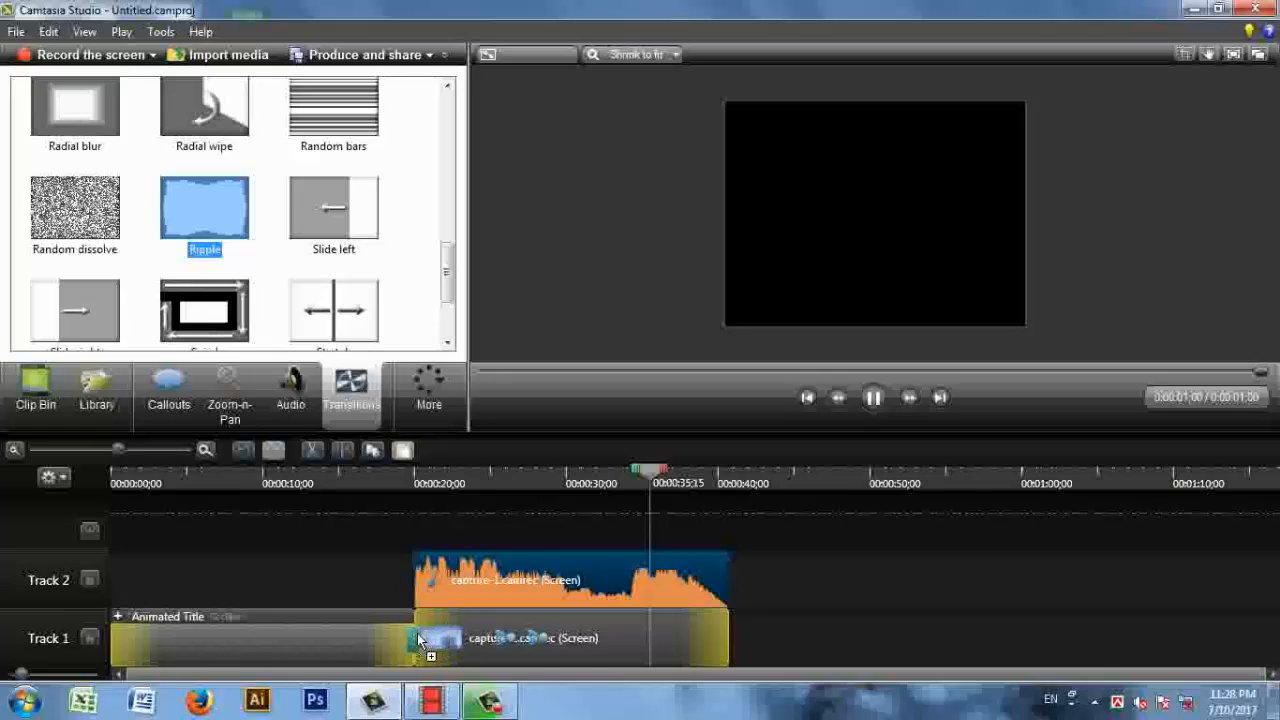
left_click_drag(416, 640, 414, 641)
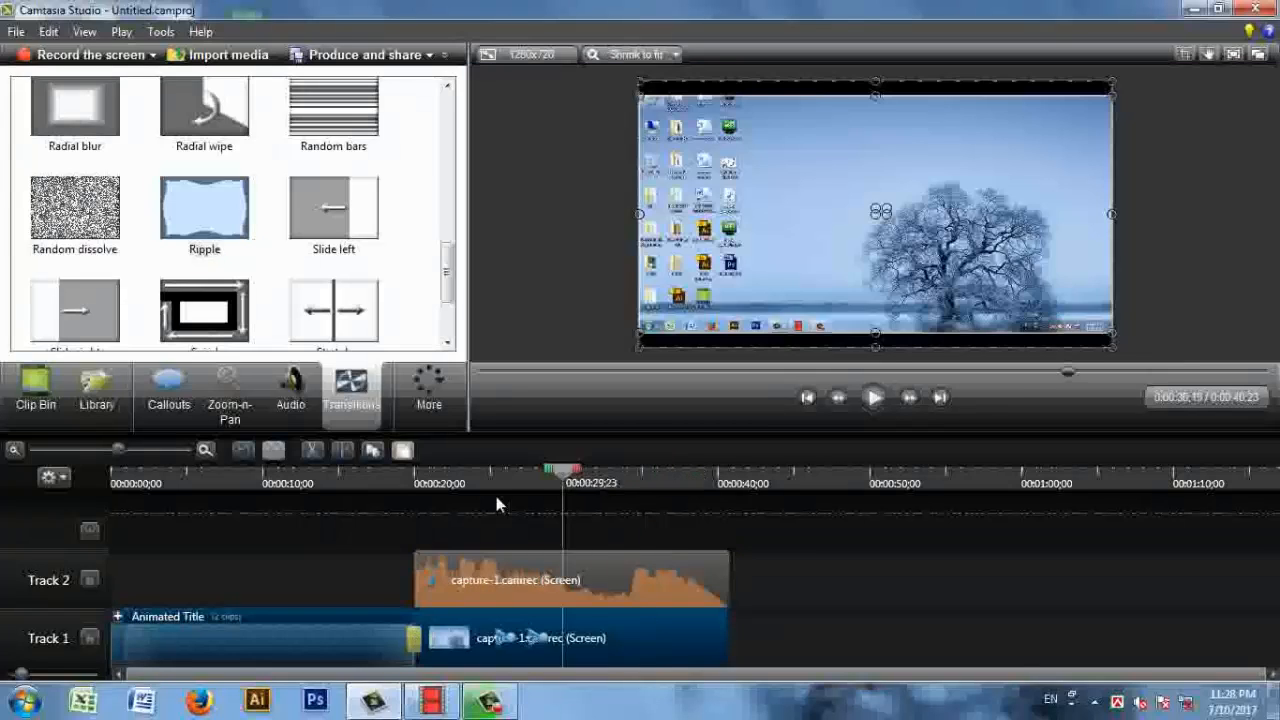
left_click(396, 515)
left_click(872, 398)
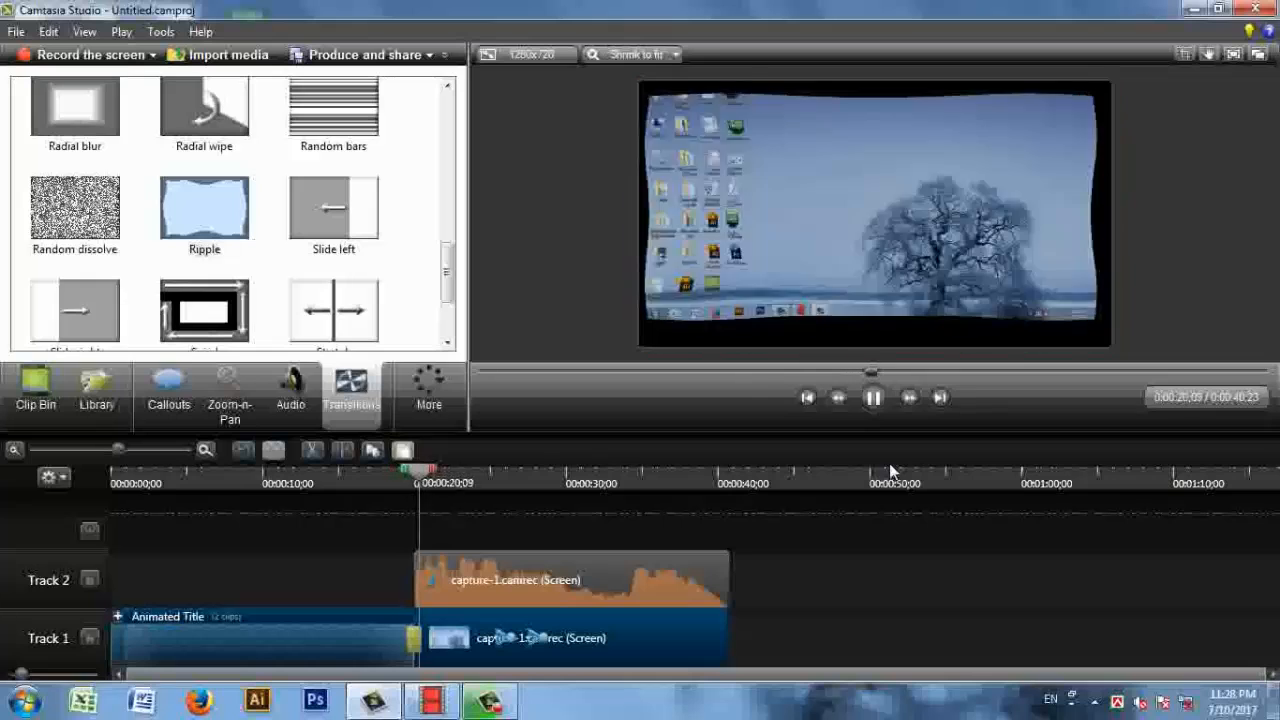
left_click(868, 398)
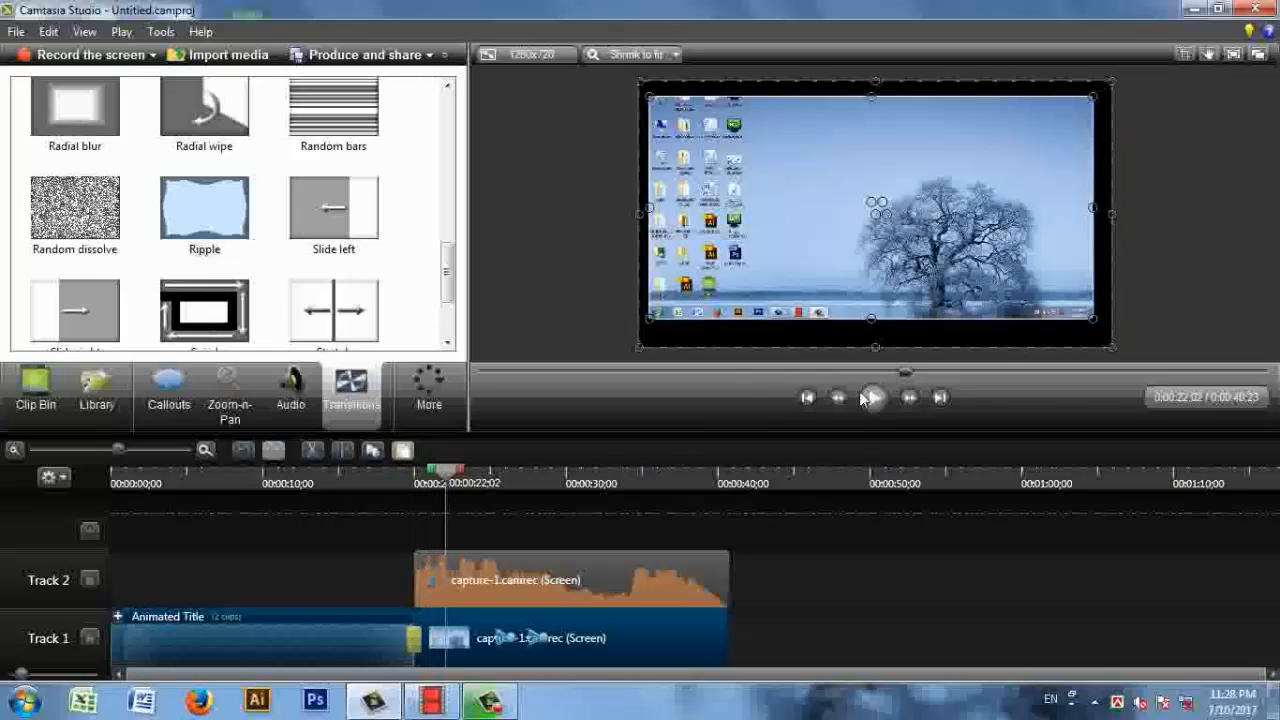
Try out a Pointy Arrow callout at about 0:00:25, stretched into a thin arrow pointing at the tree, and delete it
left_click(170, 395)
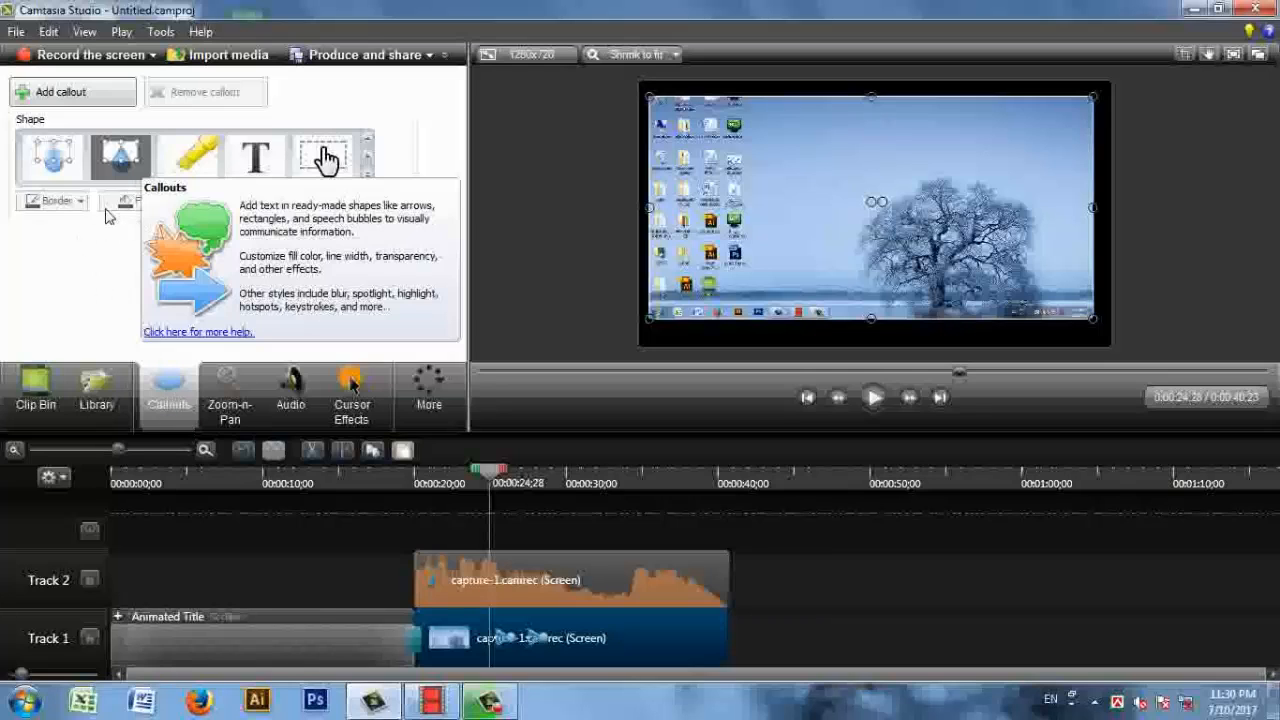
left_click(367, 176)
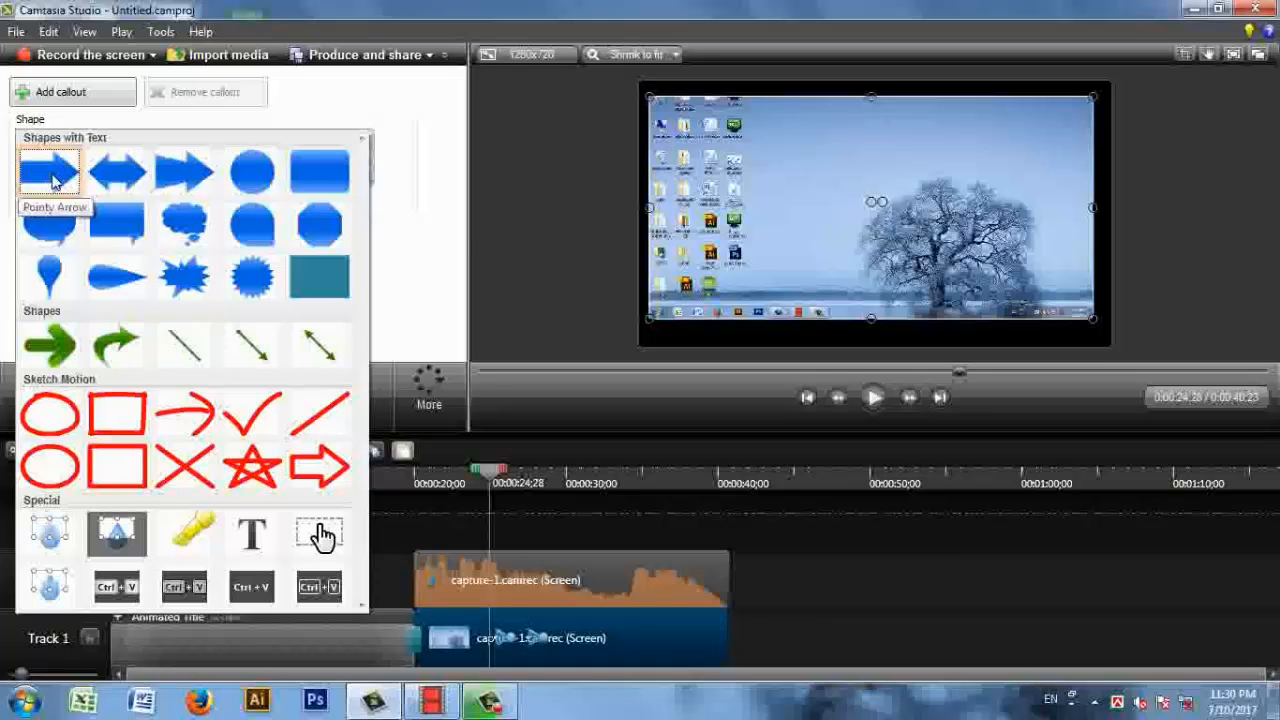
left_click(50, 173)
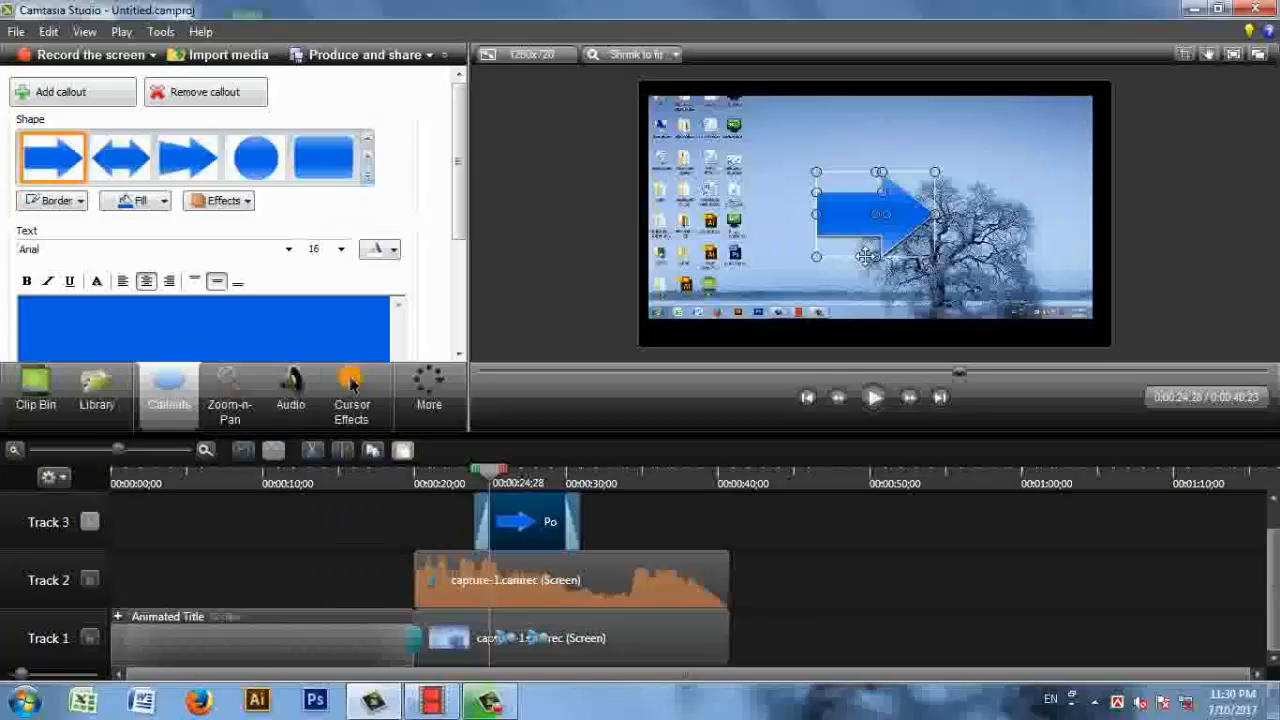
left_click_drag(876, 257, 824, 213)
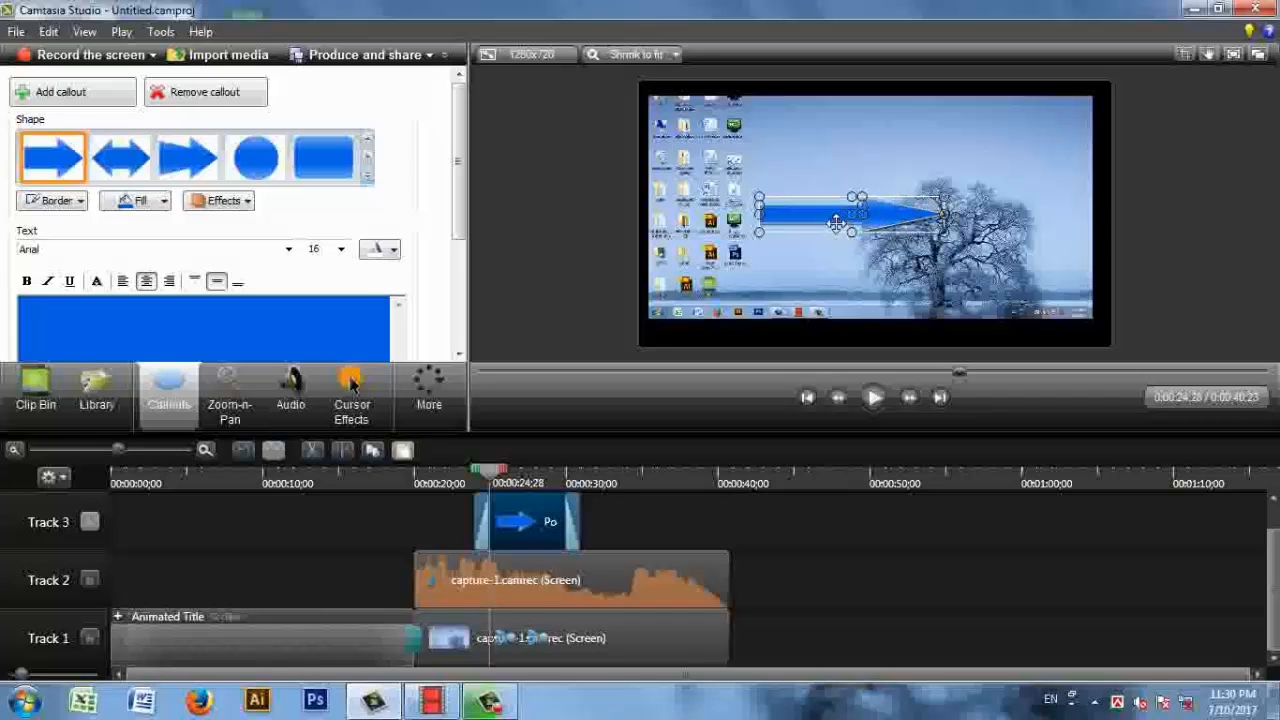
left_click(905, 525)
left_click_drag(804, 217, 810, 209)
left_click(909, 512)
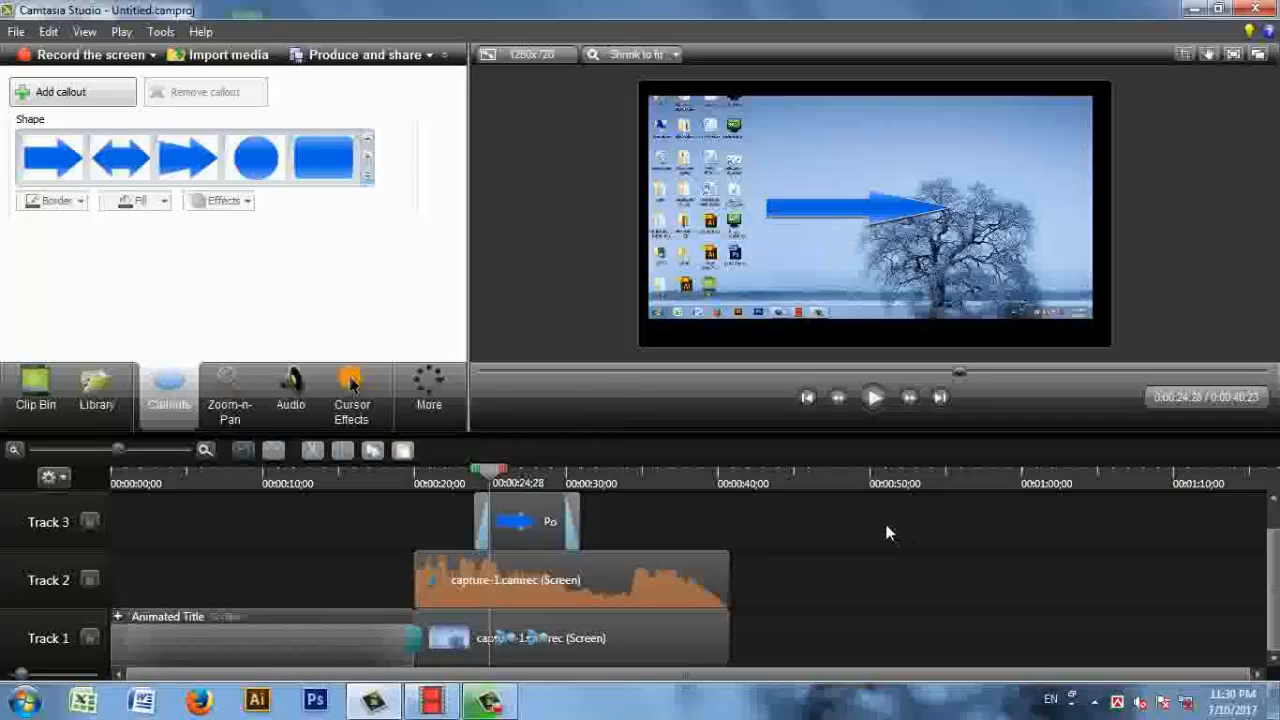
left_click(904, 200)
key("Delete")
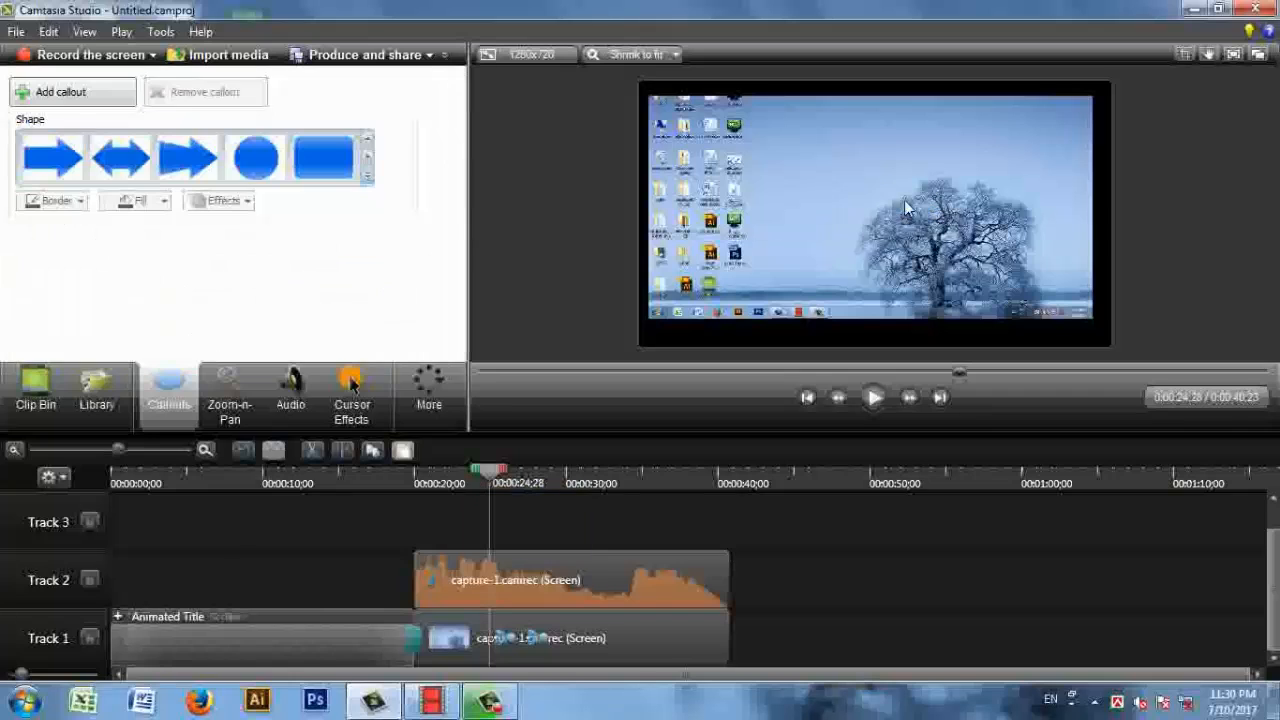
Add a Sketch Motion rectangle callout at about 0:00:25, fit it around the desktop icons and play it back
left_click(367, 177)
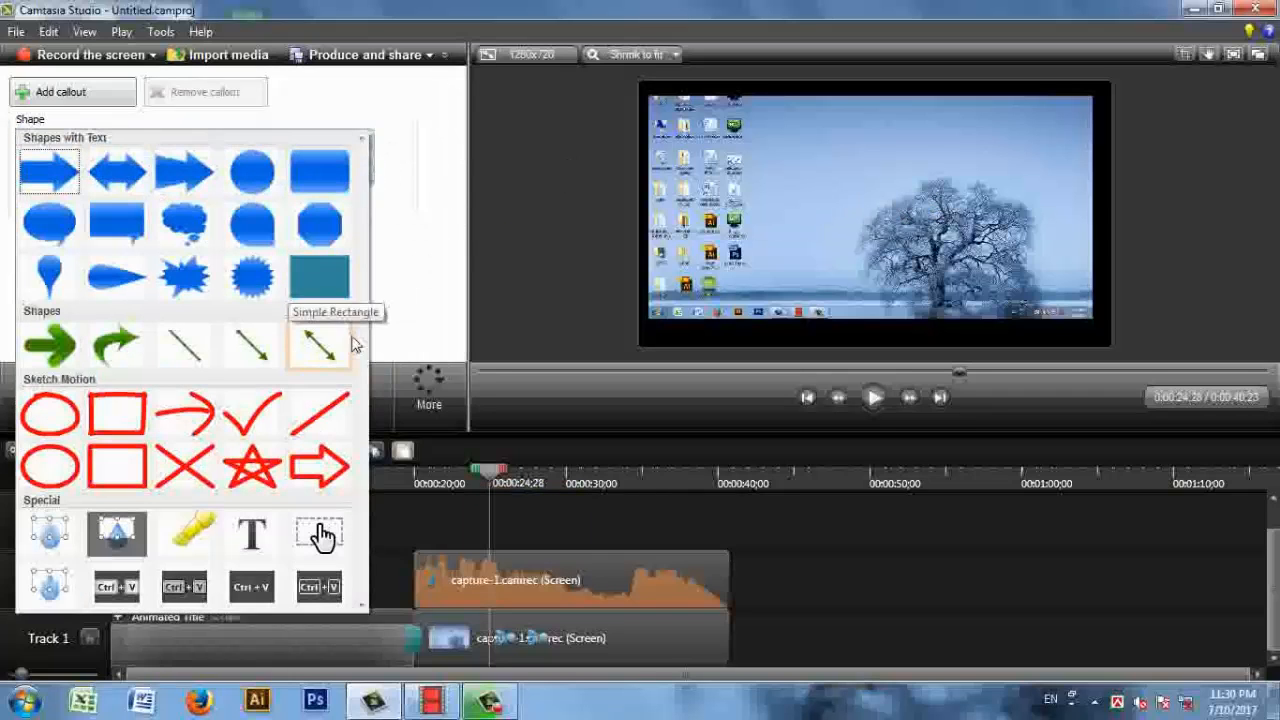
left_click(110, 467)
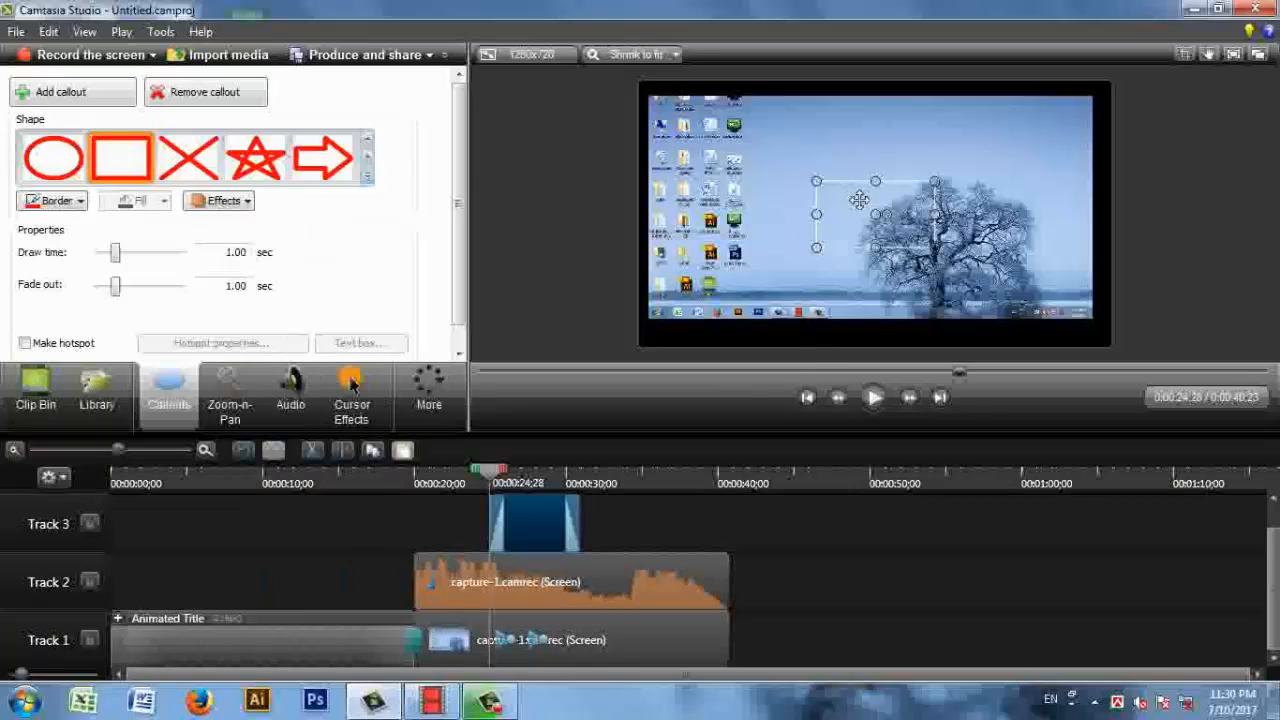
mouse_move(855, 200)
left_mouse_down()
mouse_move(660, 113)
mouse_move(698, 120)
left_mouse_up()
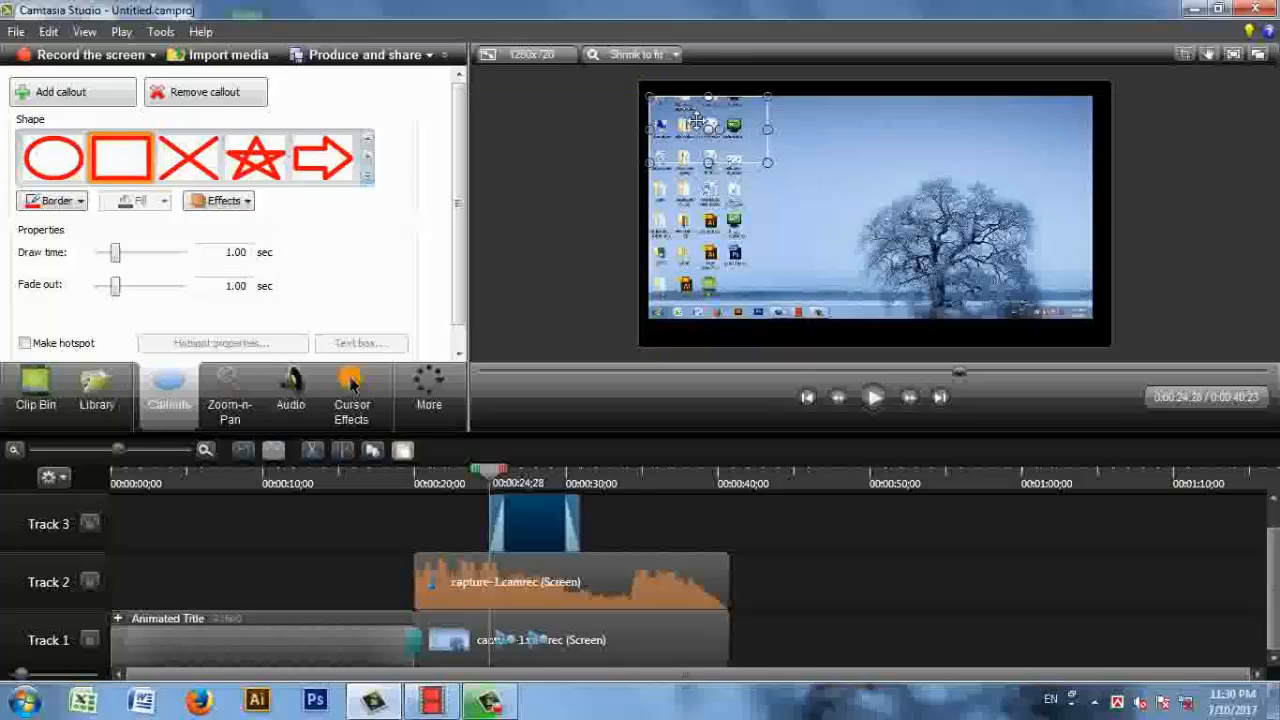
left_click_drag(767, 162, 748, 296)
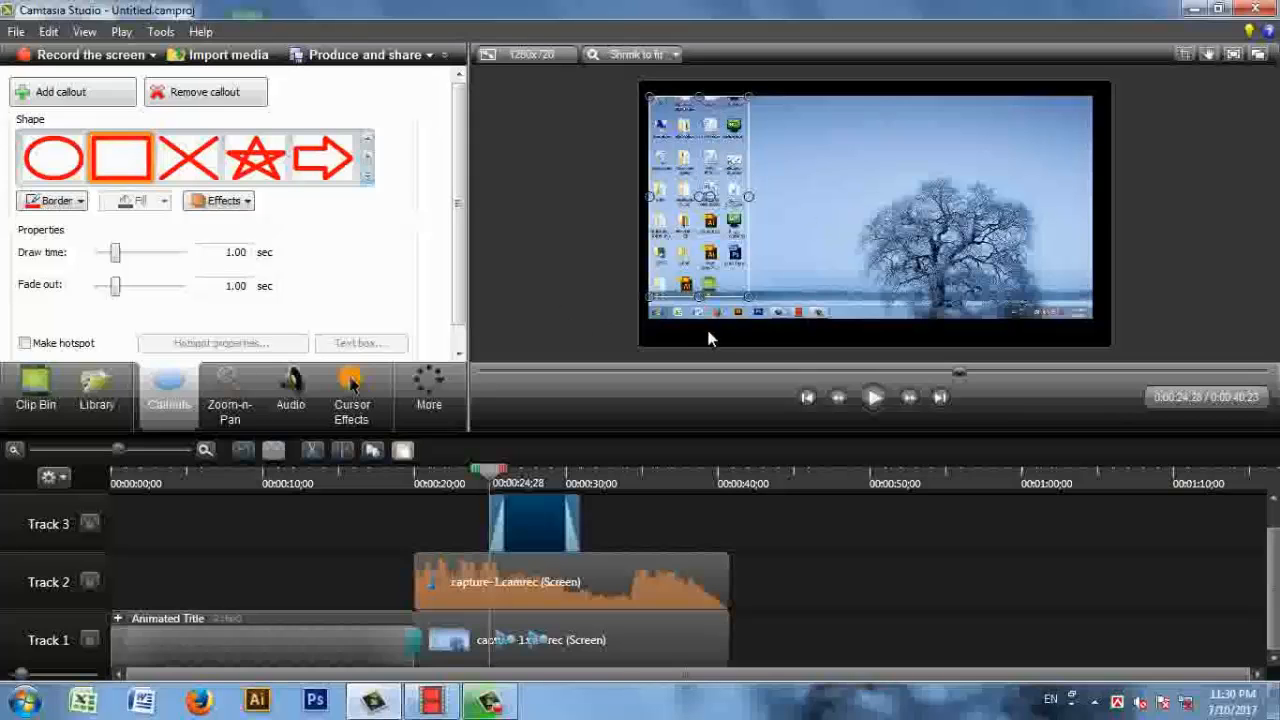
left_click(873, 397)
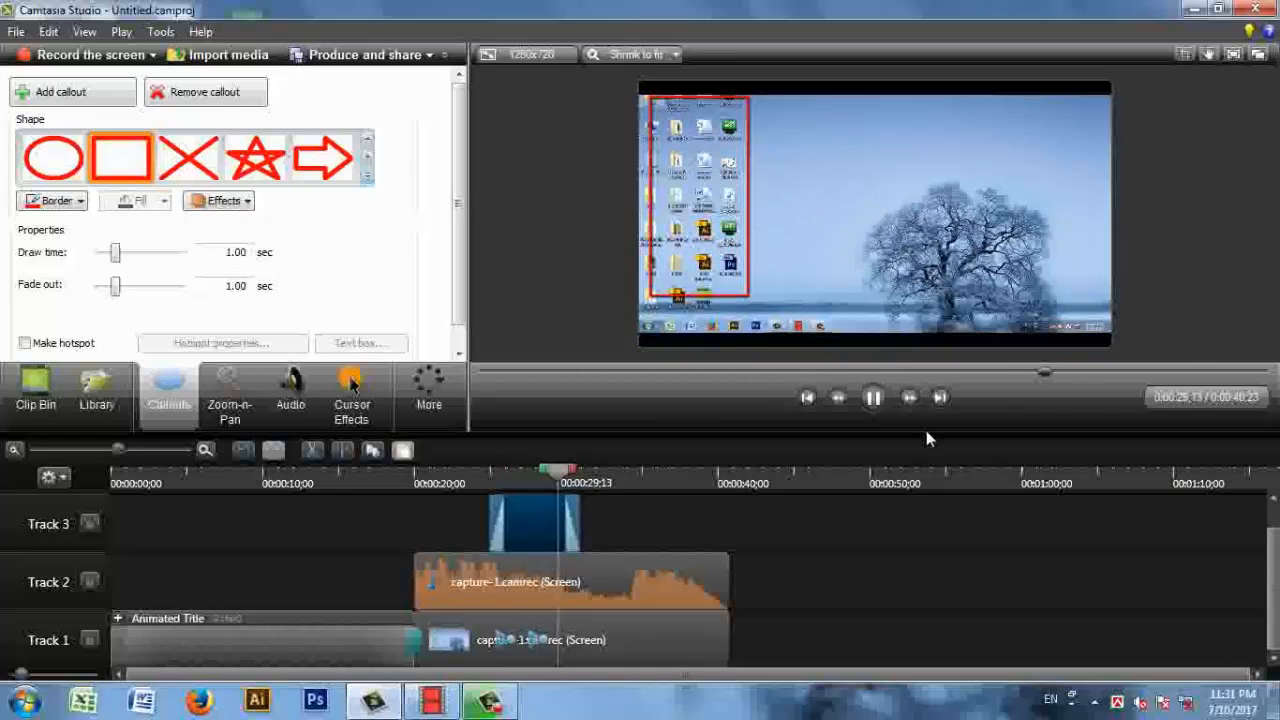
left_click(873, 397)
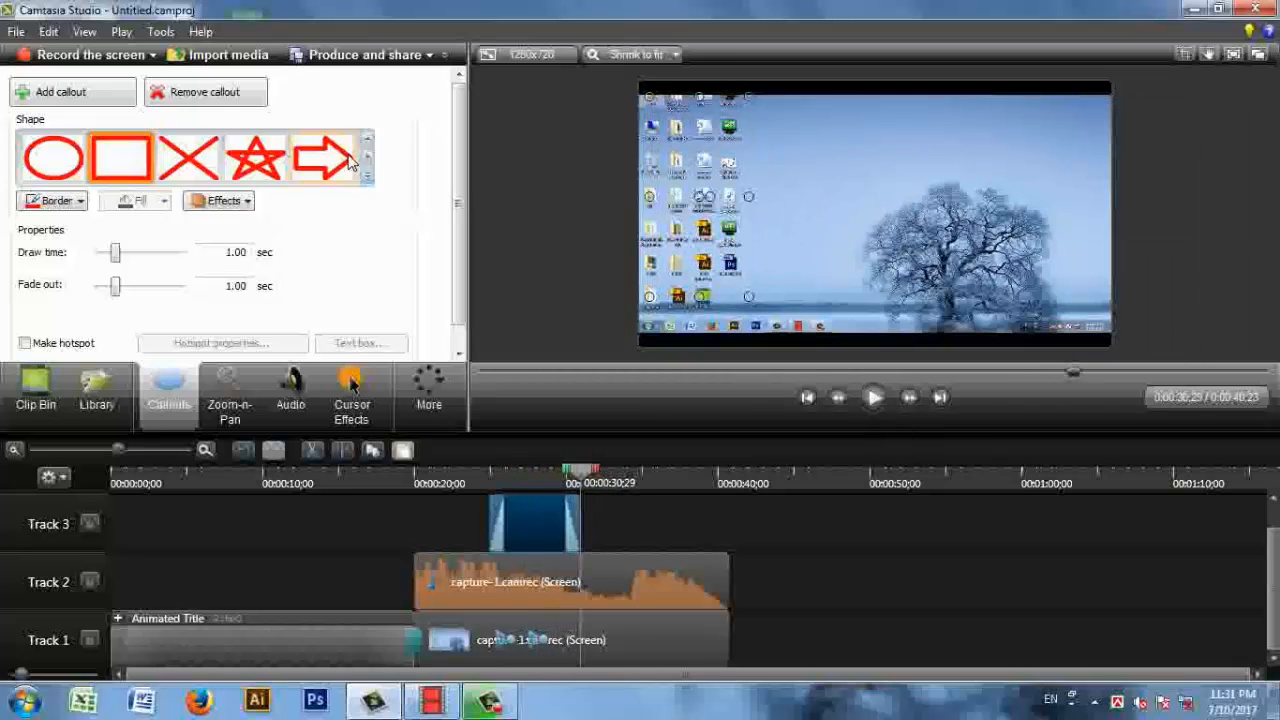
Change the rectangle callout to a blur and add another blur callout at about 0:00:31 over the topmost desktop icons
left_click(367, 177)
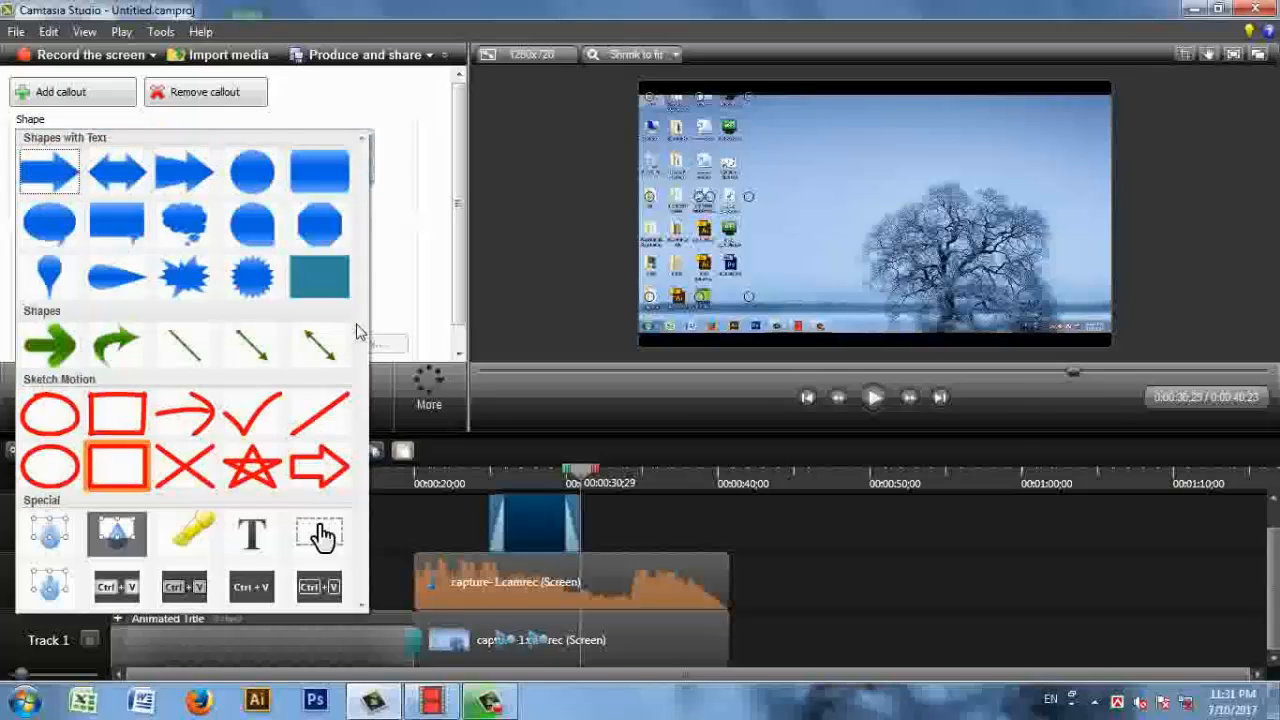
left_click(45, 537)
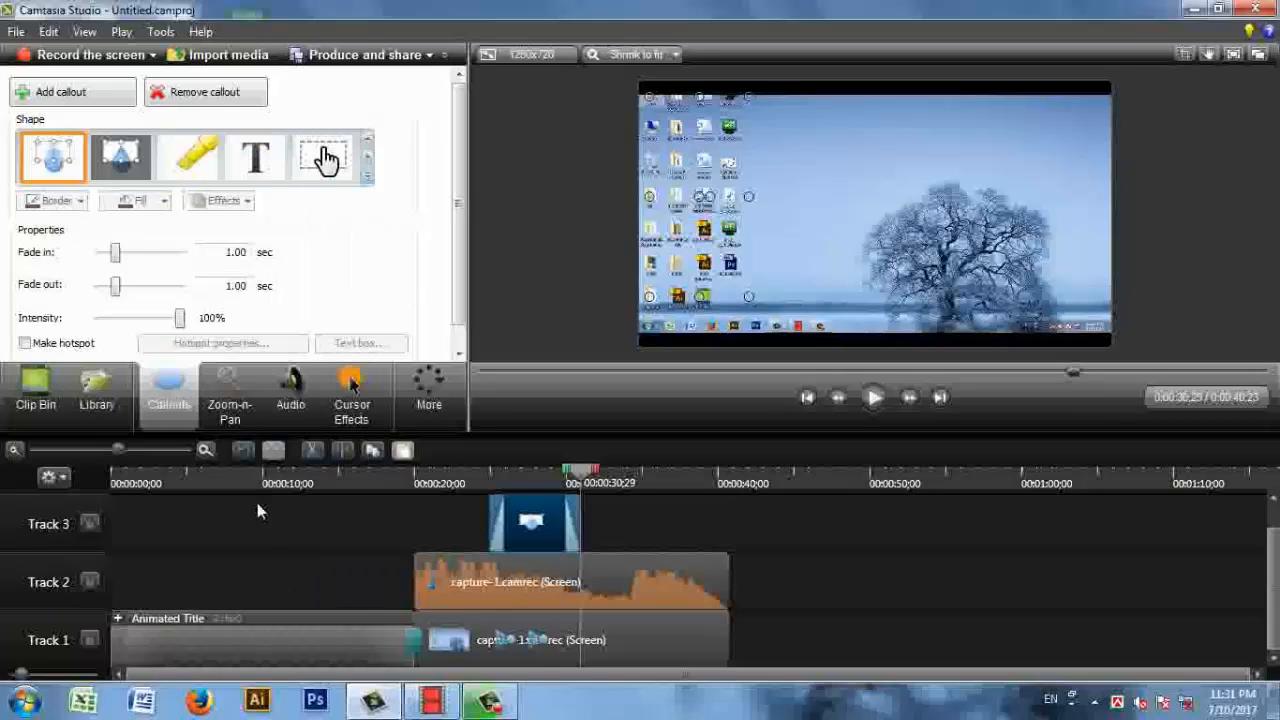
left_click(826, 234)
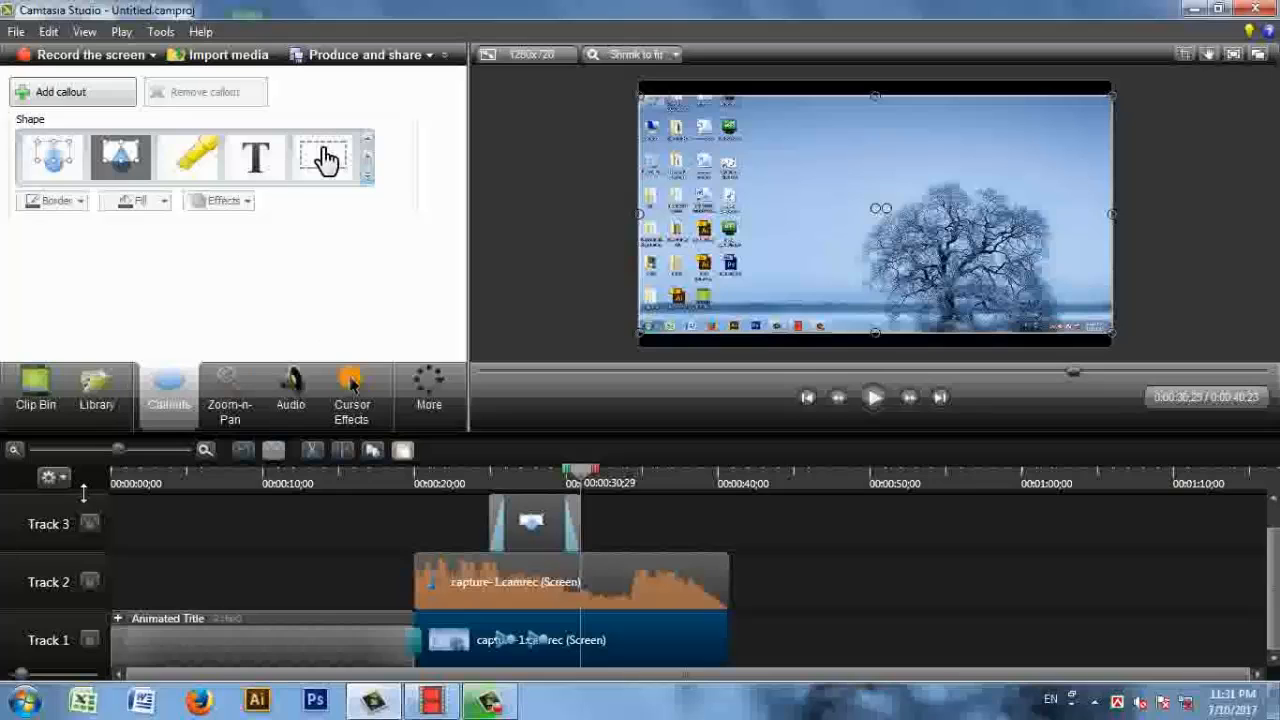
left_click(64, 162)
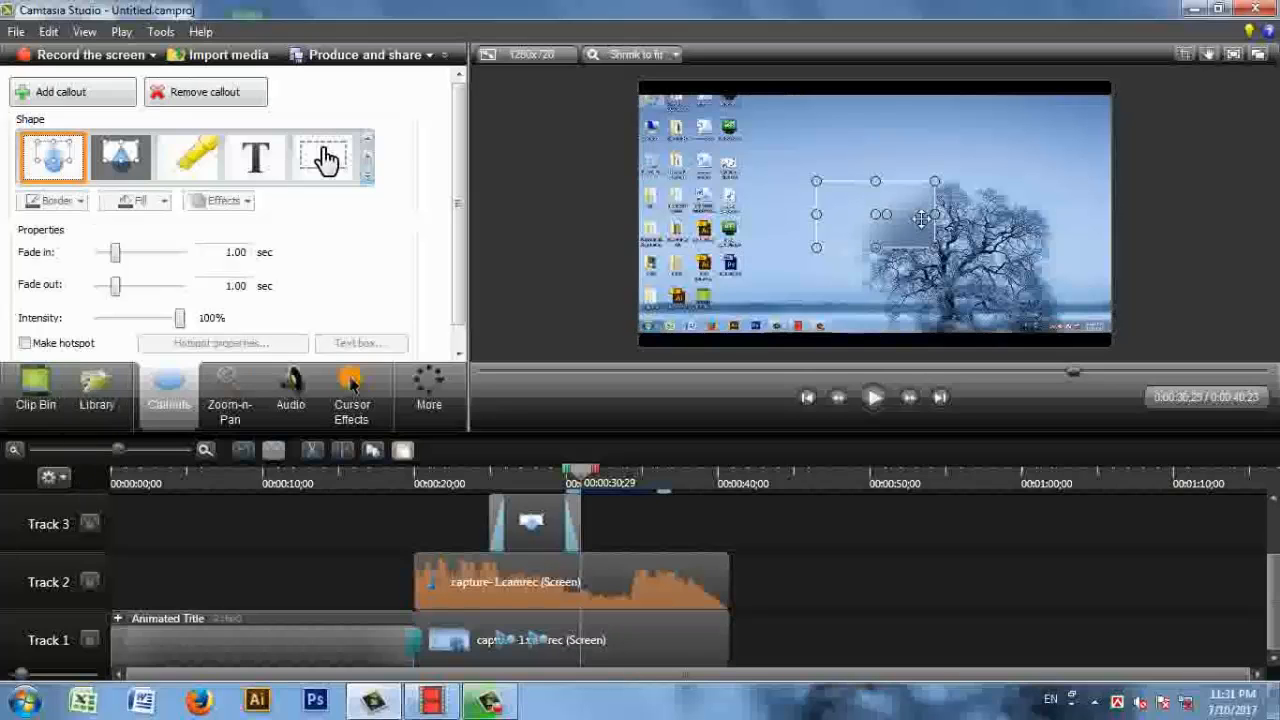
left_click_drag(876, 216, 697, 129)
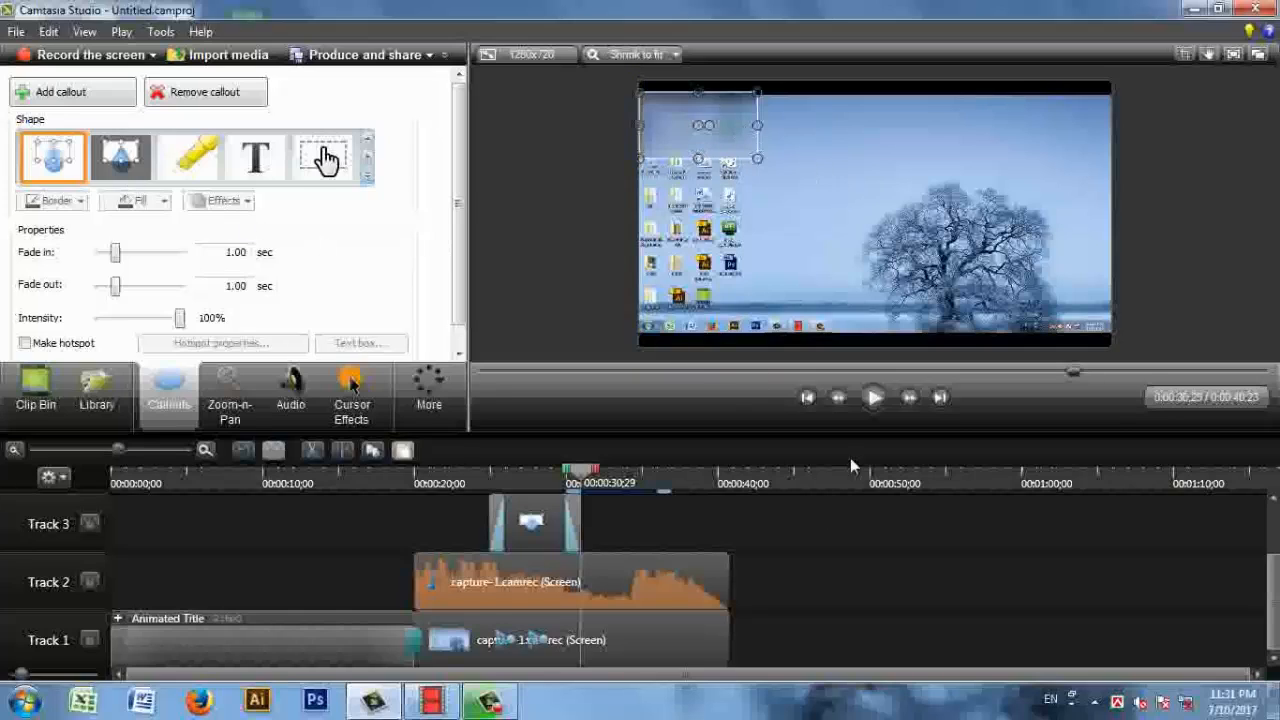
left_click(842, 521)
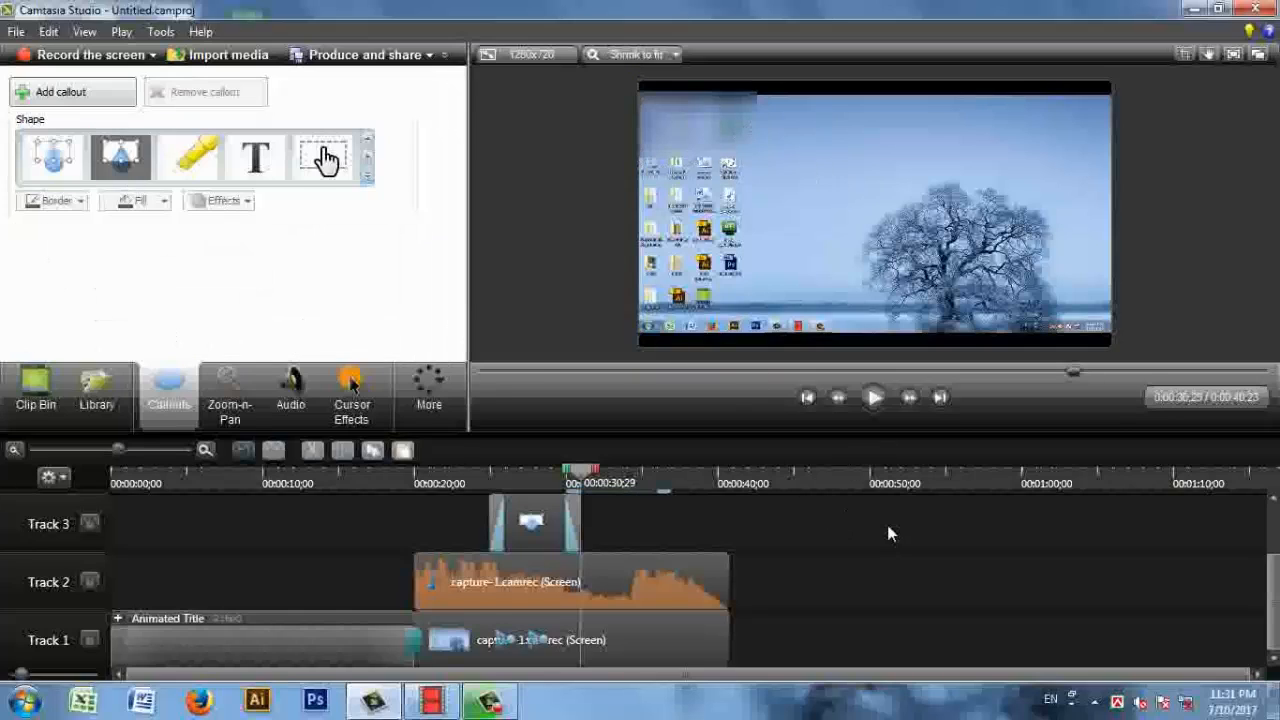
Add a yellow highlight callout at about 0:00:31, enlarge it and position it over the tree
left_click(370, 185)
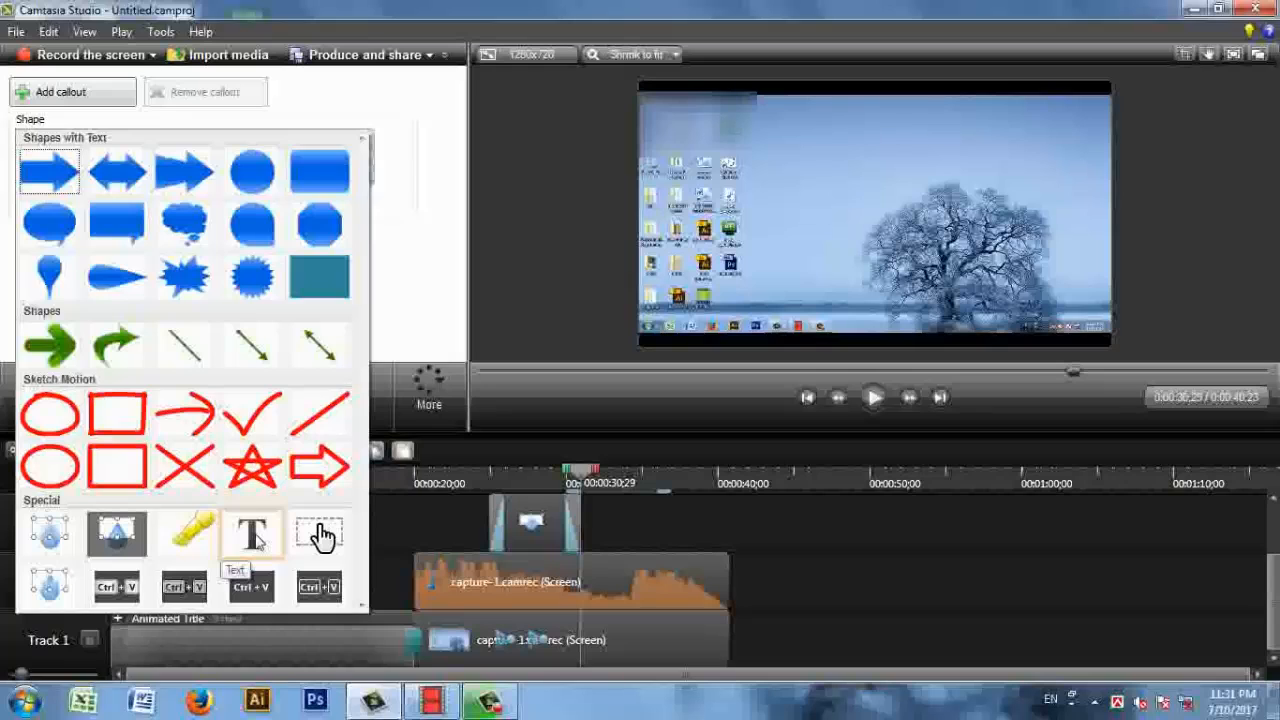
left_click(195, 530)
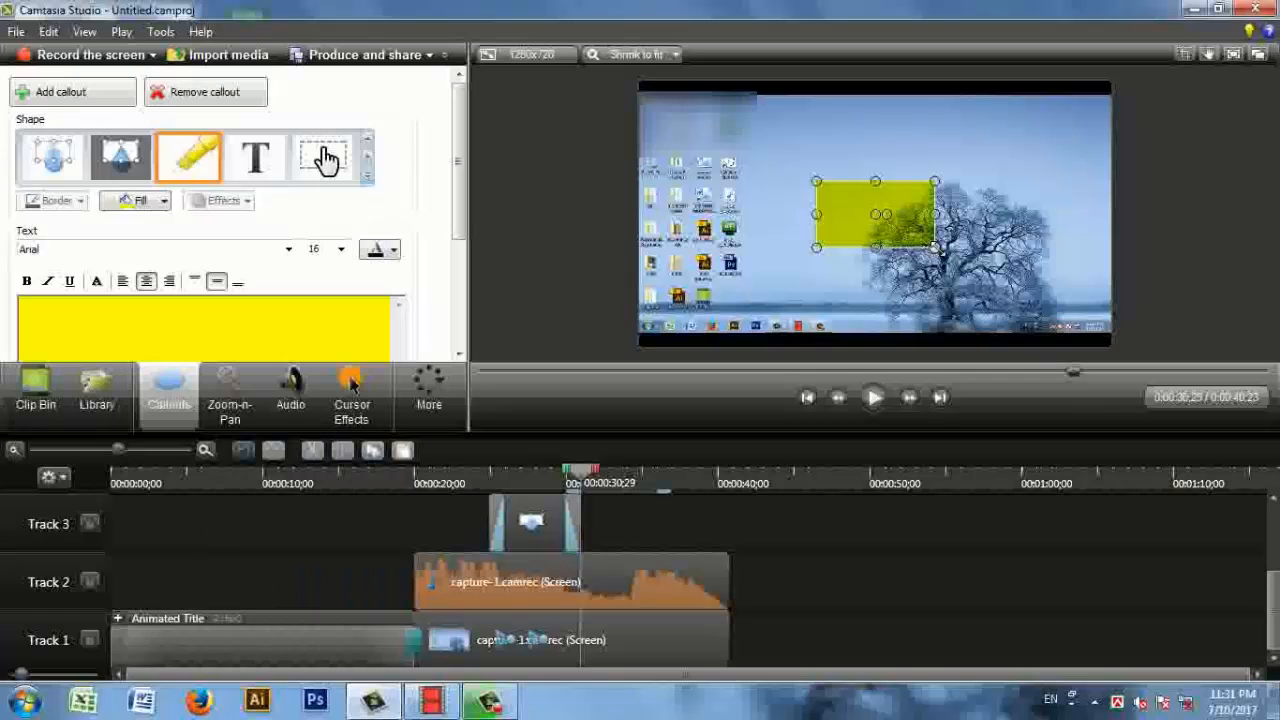
left_click_drag(934, 247, 1061, 333)
left_click_drag(938, 282, 941, 264)
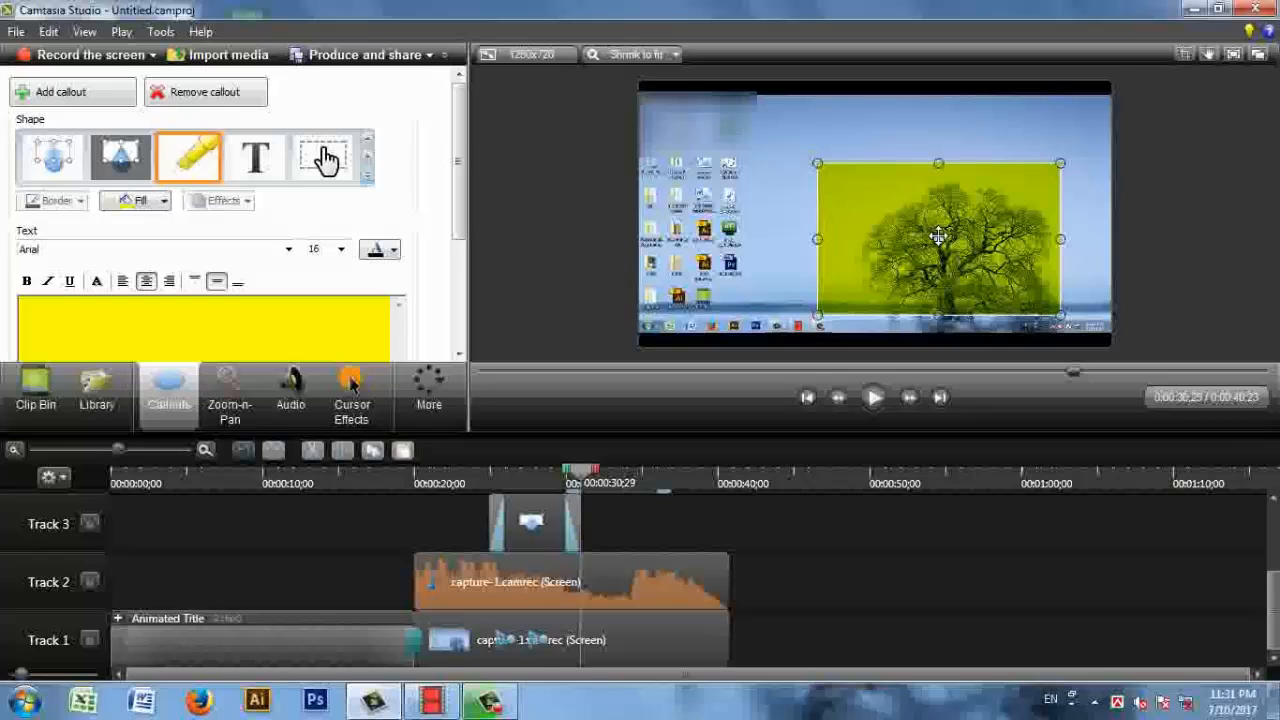
left_click_drag(913, 244, 924, 240)
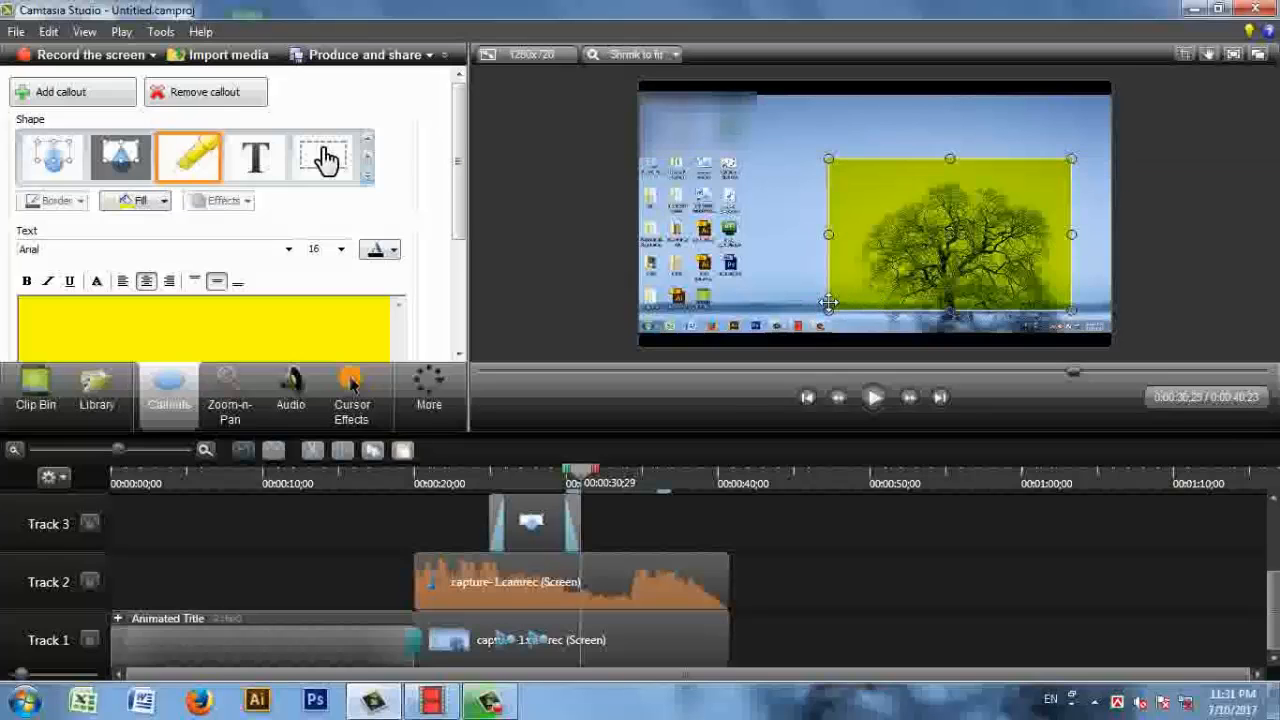
left_click(786, 263)
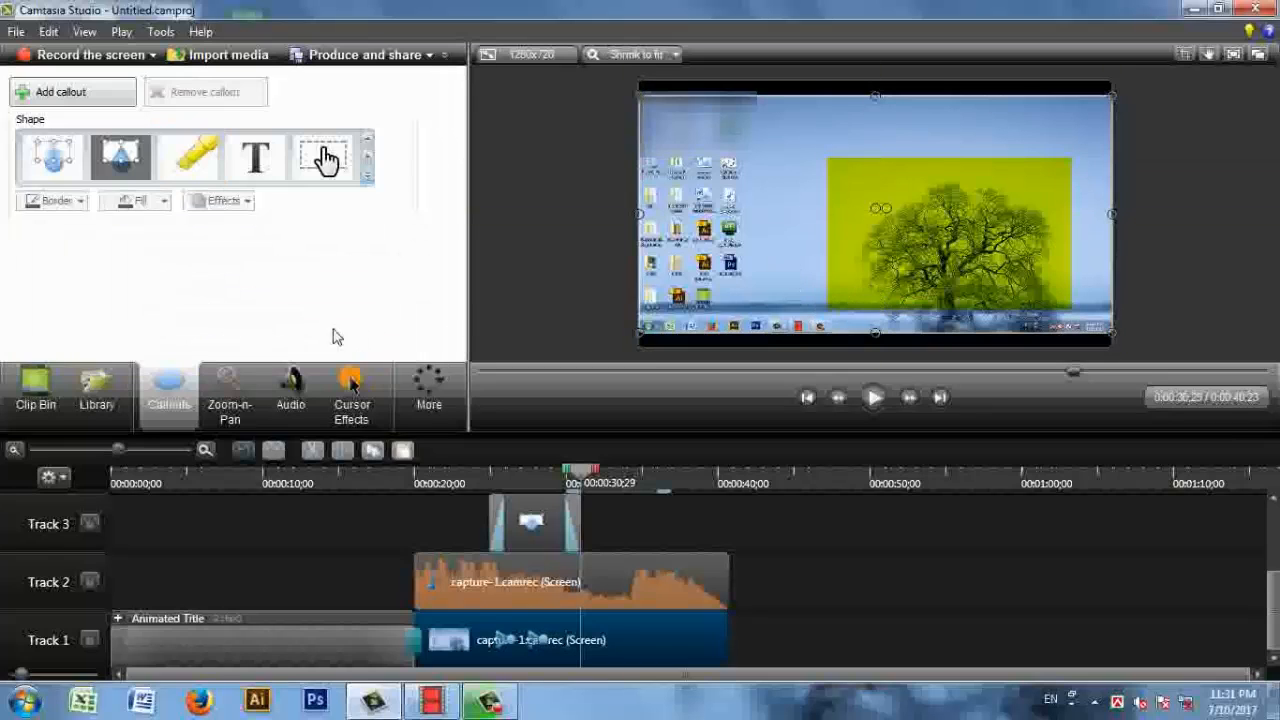
Add a keystroke callout in the light key style at 0:00:30;29 showing the combination Shift+Alt
left_click(368, 178)
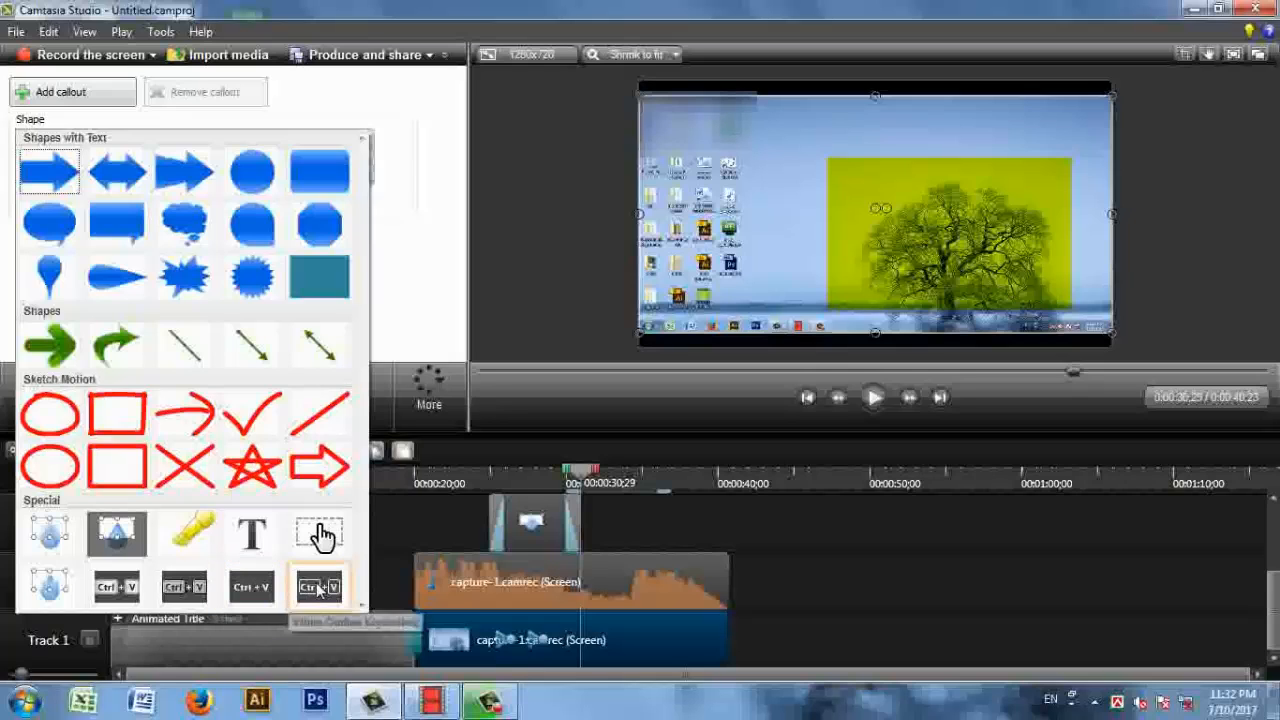
left_click(134, 597)
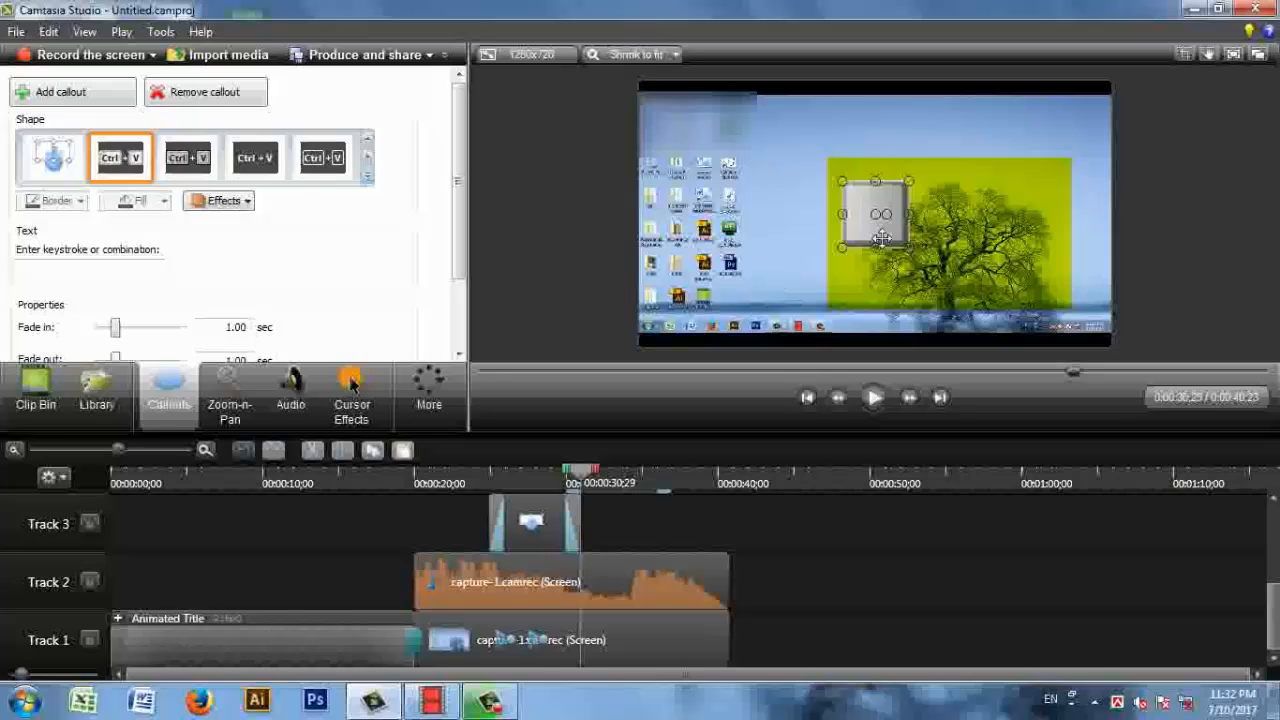
left_click(65, 269)
key("shift")
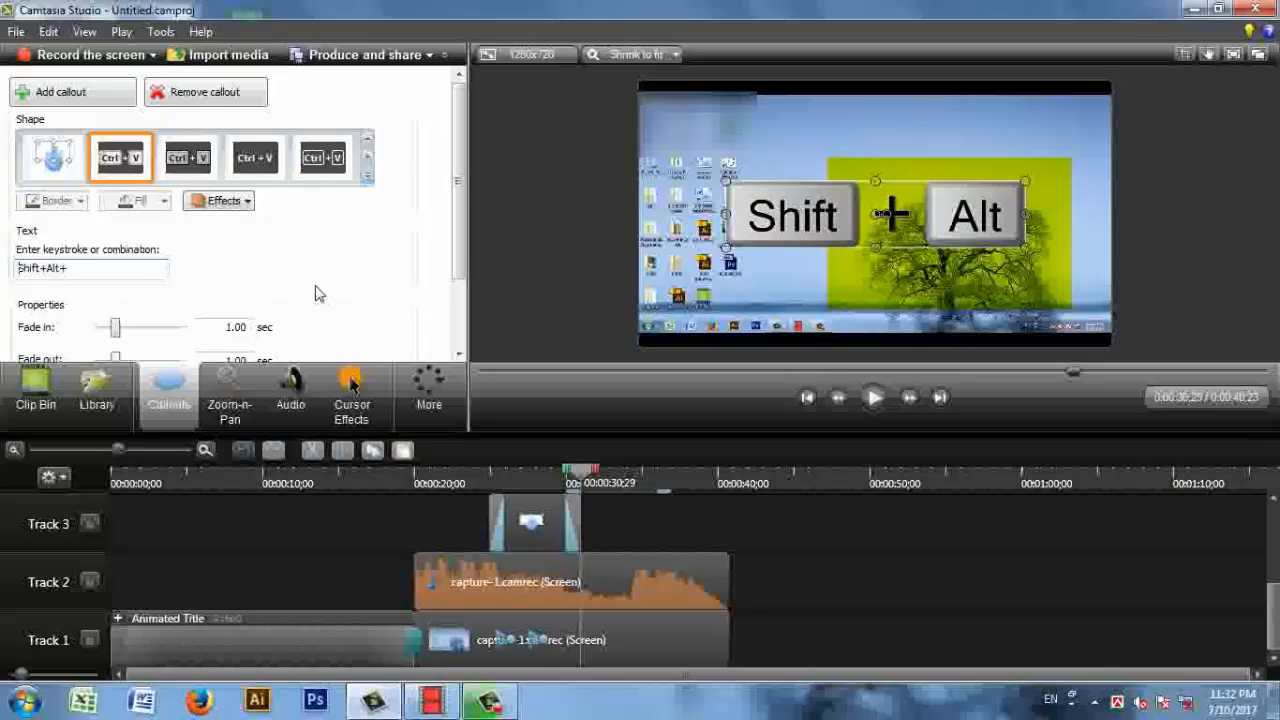
key("shift")
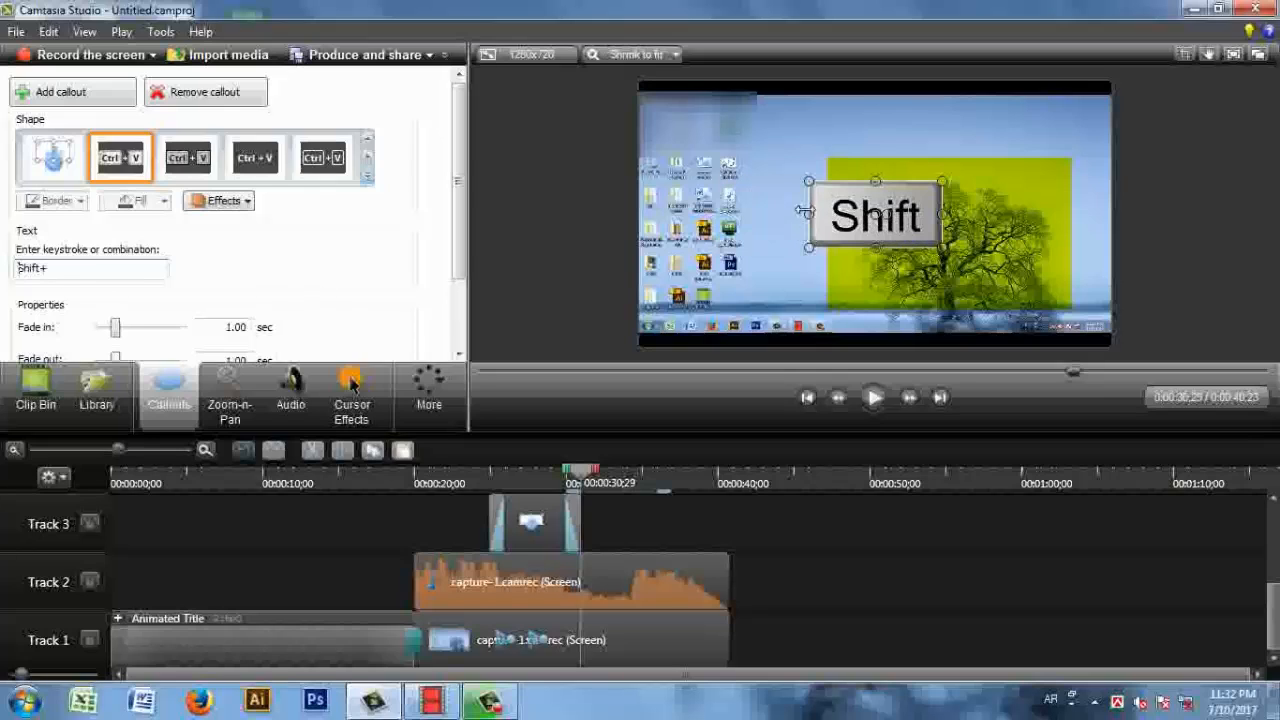
key("shift+alt")
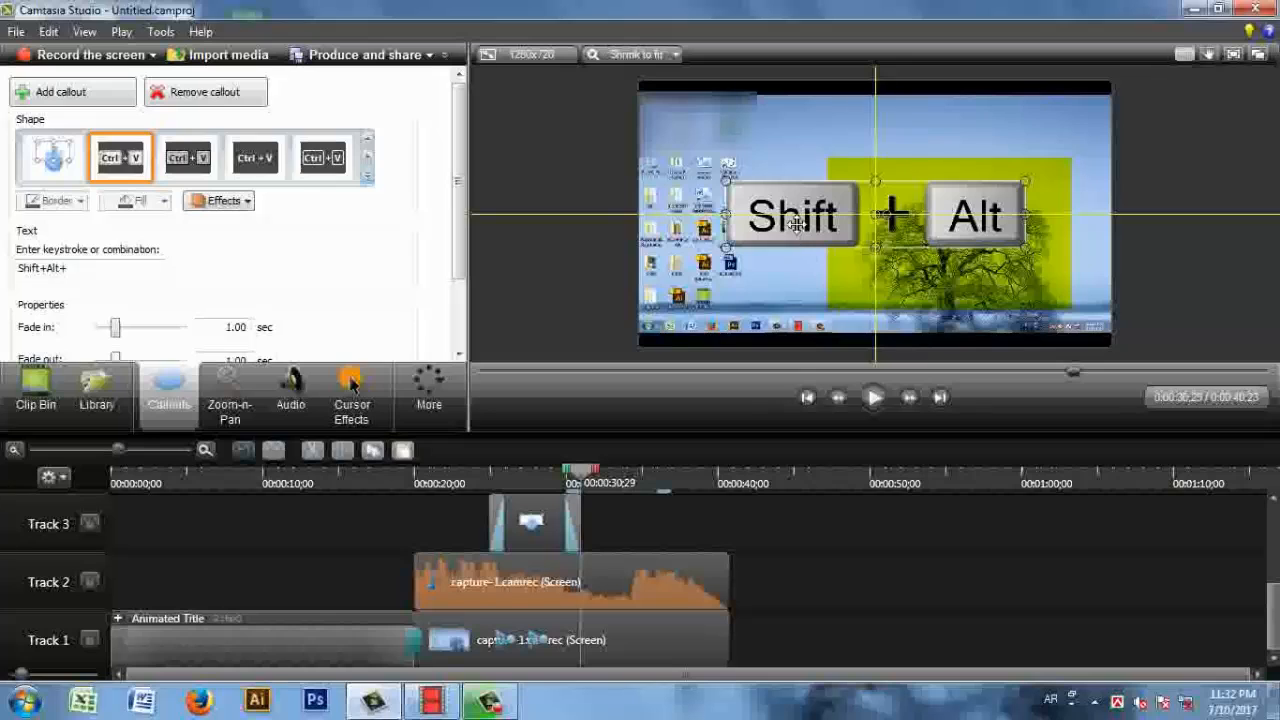
Shrink the Shift+Alt keystroke callout and place it over the recorded taskbar, below the yellow highlight
left_click_drag(797, 215, 804, 285)
mouse_move(879, 310)
left_mouse_down()
mouse_move(880, 270)
mouse_move(856, 281)
mouse_move(881, 323)
left_mouse_up()
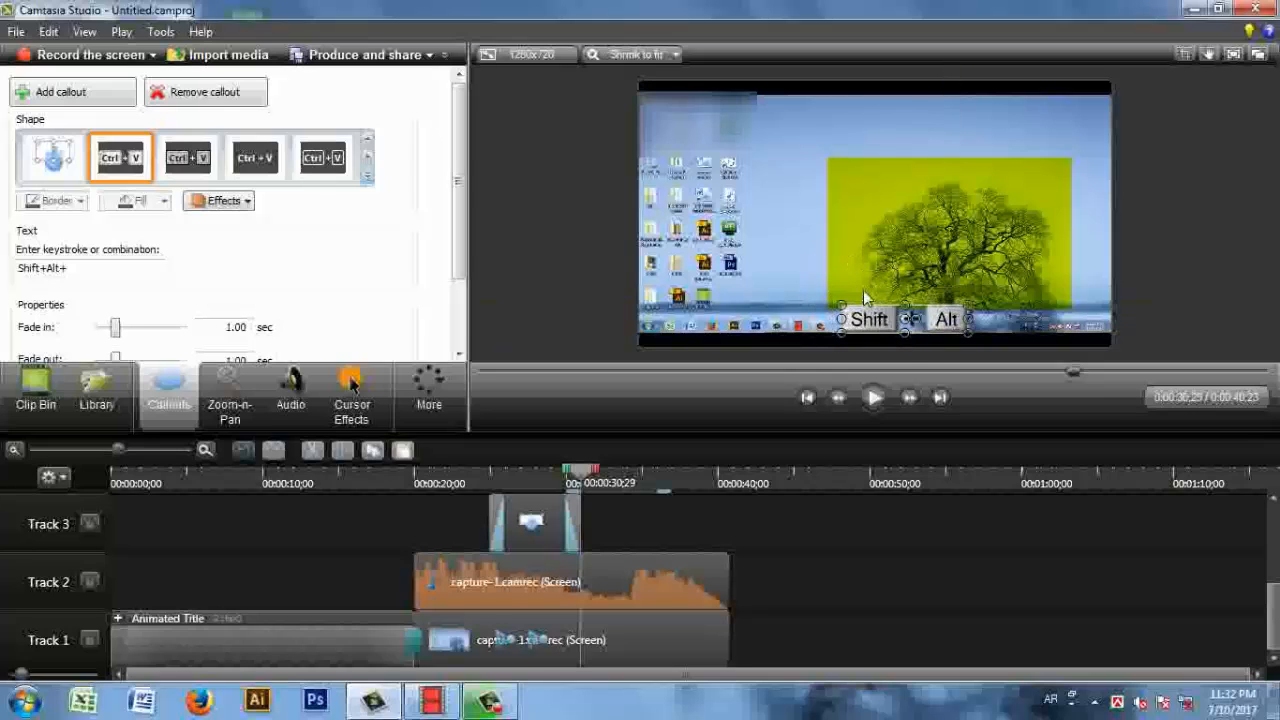
left_click(366, 177)
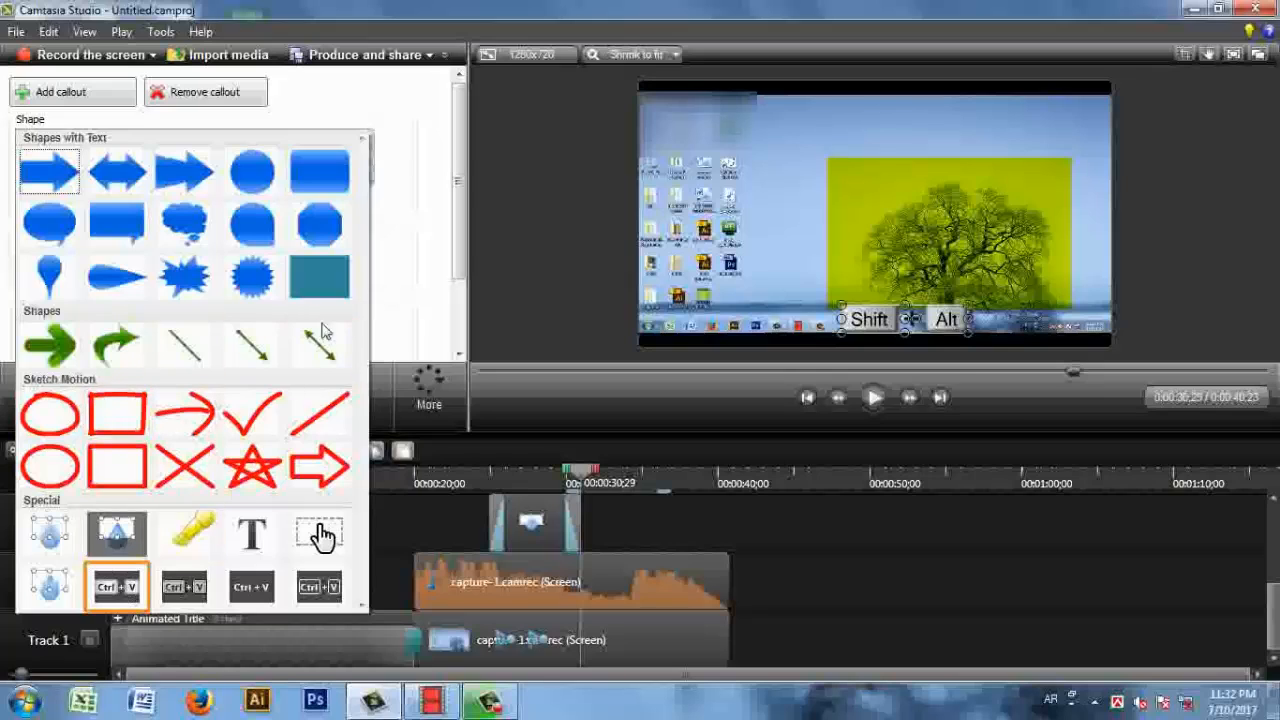
left_click(342, 95)
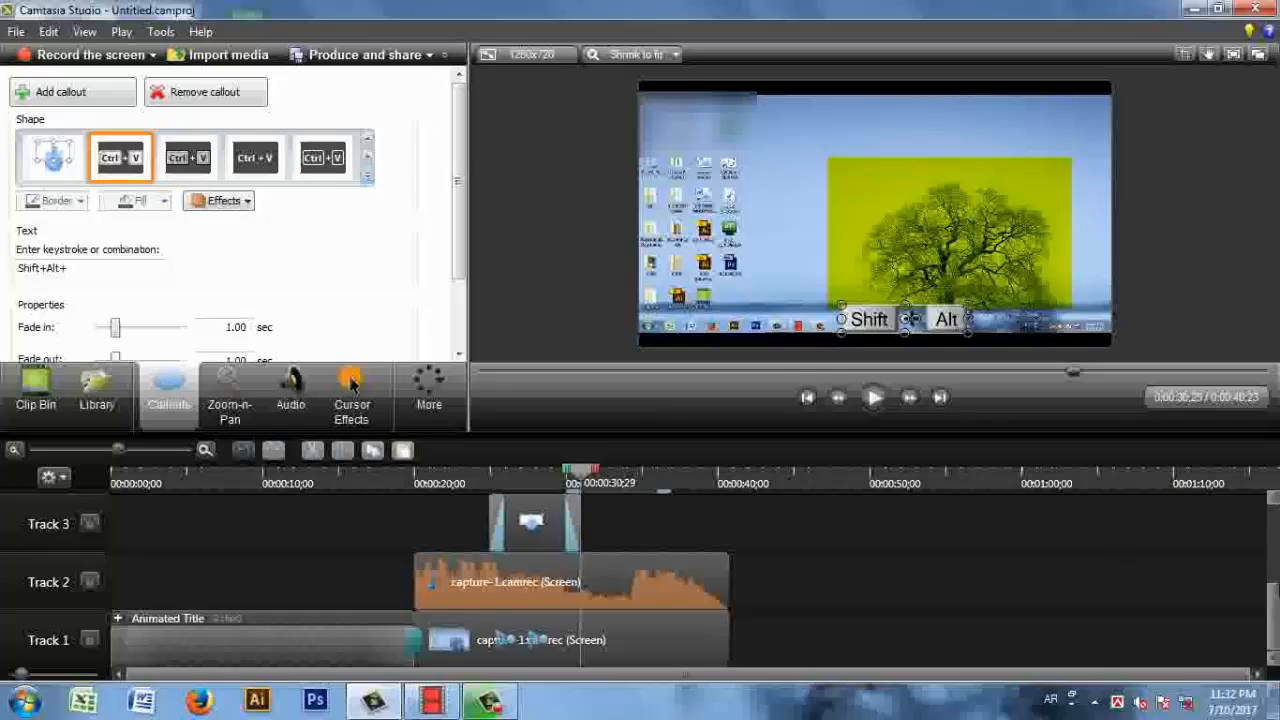
Try out faster and slower clip speeds for the capture-1 clip on Track 1, ending at its original speed
left_click_drag(1273, 618, 1277, 651)
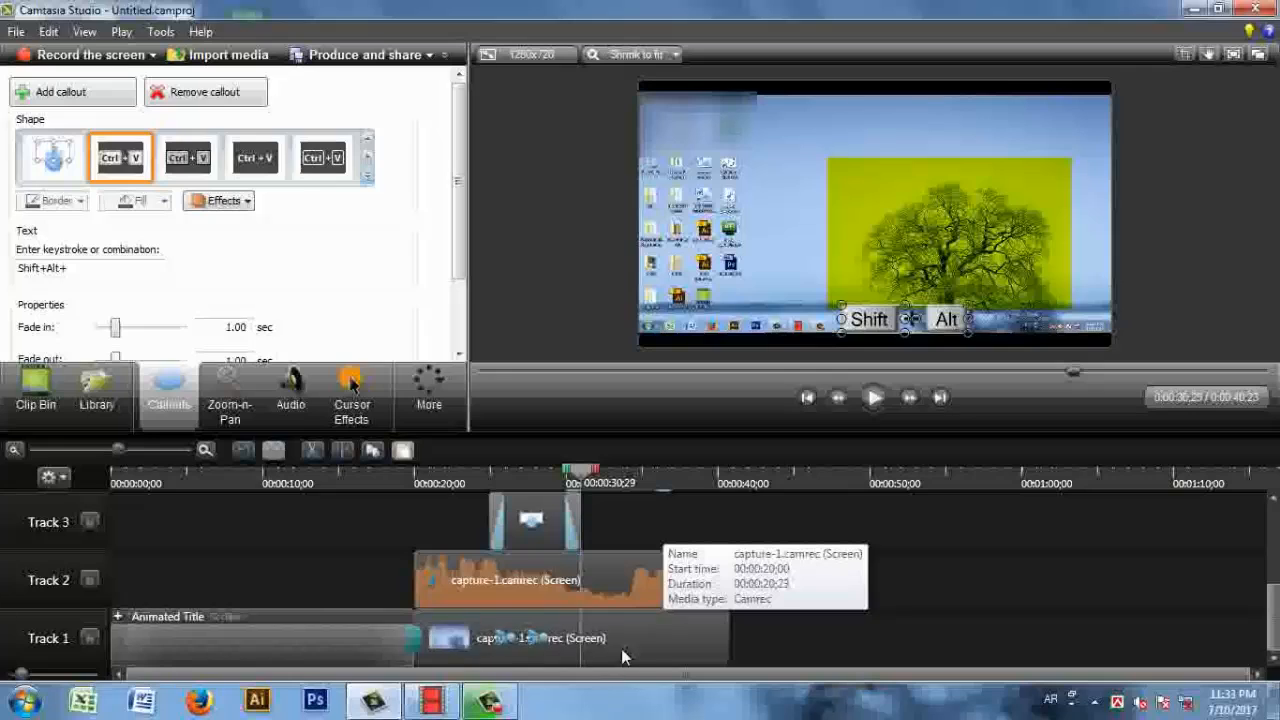
right_click(640, 631)
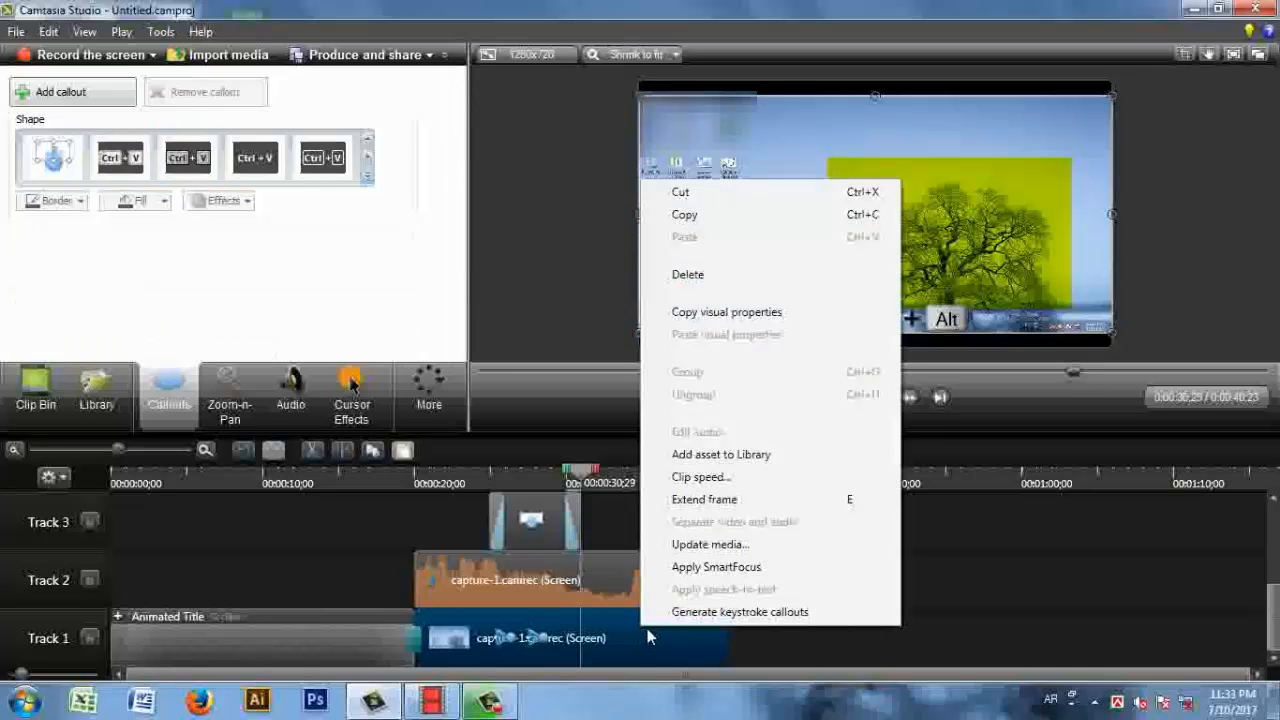
left_click(700, 479)
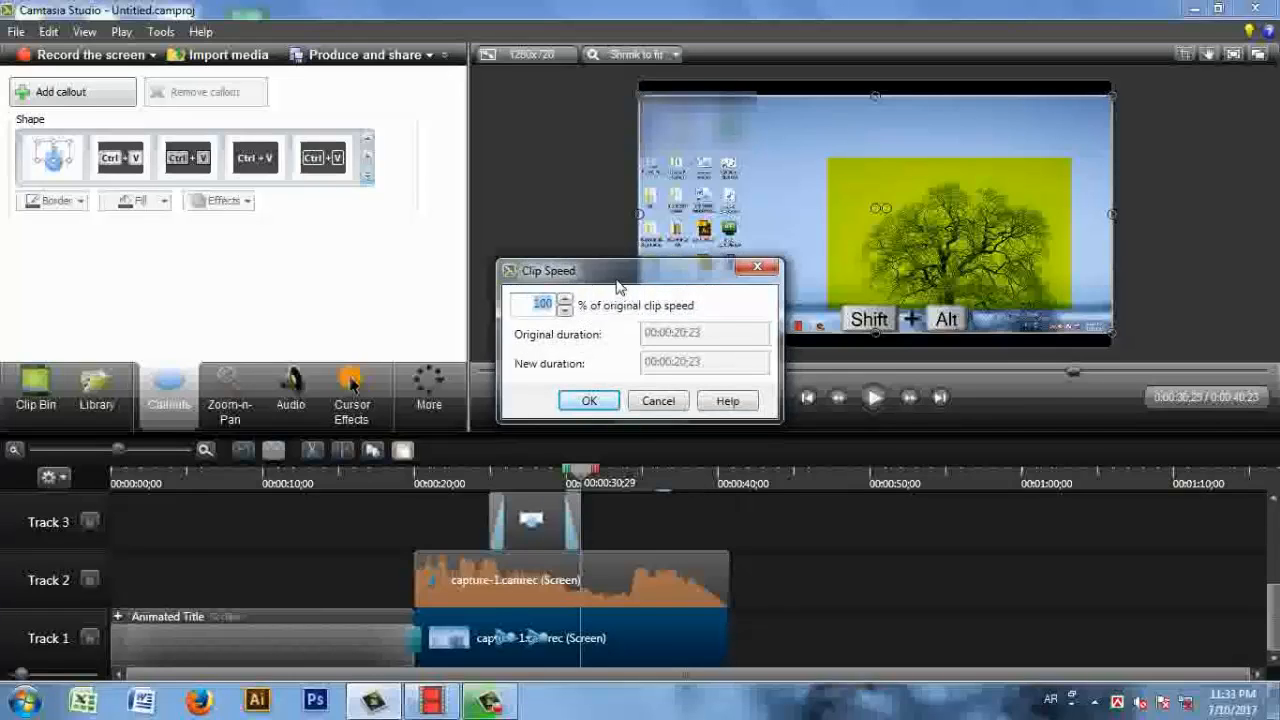
left_click_drag(617, 277, 613, 311)
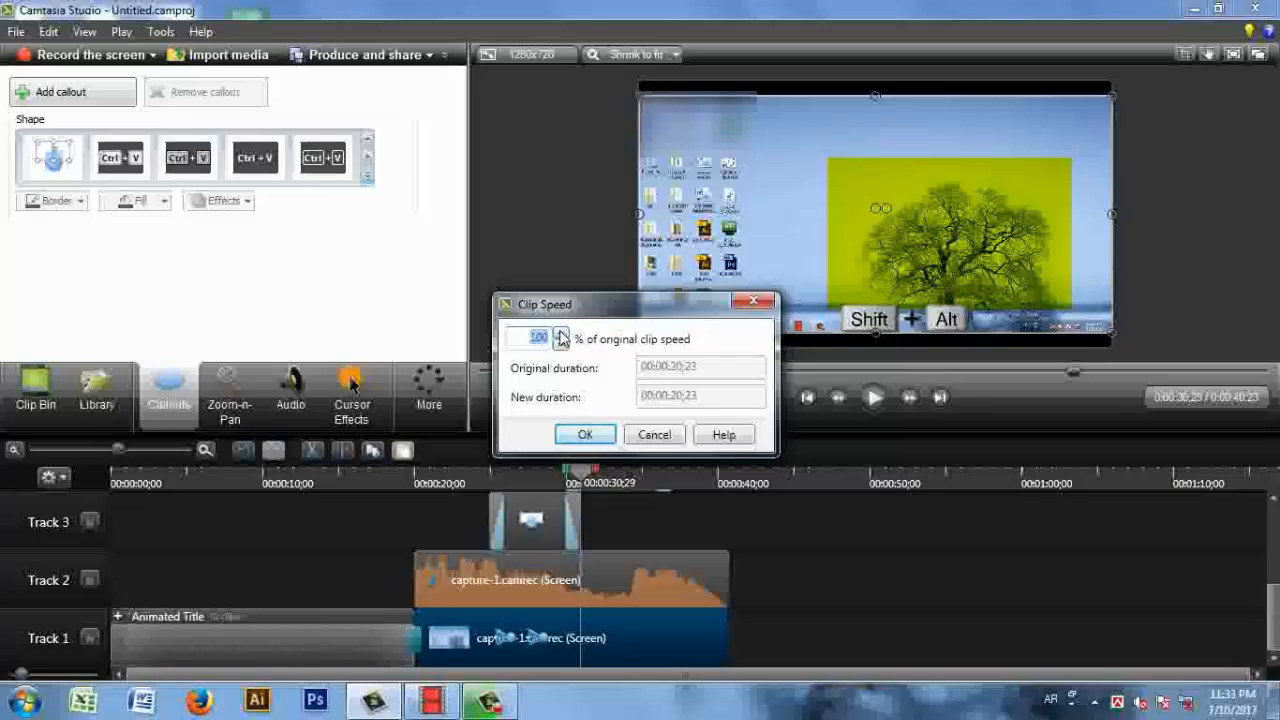
left_click(561, 335)
left_click(560, 332)
left_click(560, 332)
left_click(560, 332)
left_click(561, 344)
left_click(561, 344)
left_click(561, 344)
left_click(561, 344)
left_click(561, 344)
left_click(561, 344)
left_click(561, 344)
left_click(561, 344)
left_click(561, 344)
left_click(561, 344)
left_click(561, 344)
left_click(561, 334)
left_click(561, 334)
left_click(561, 334)
left_click(561, 334)
left_click(586, 436)
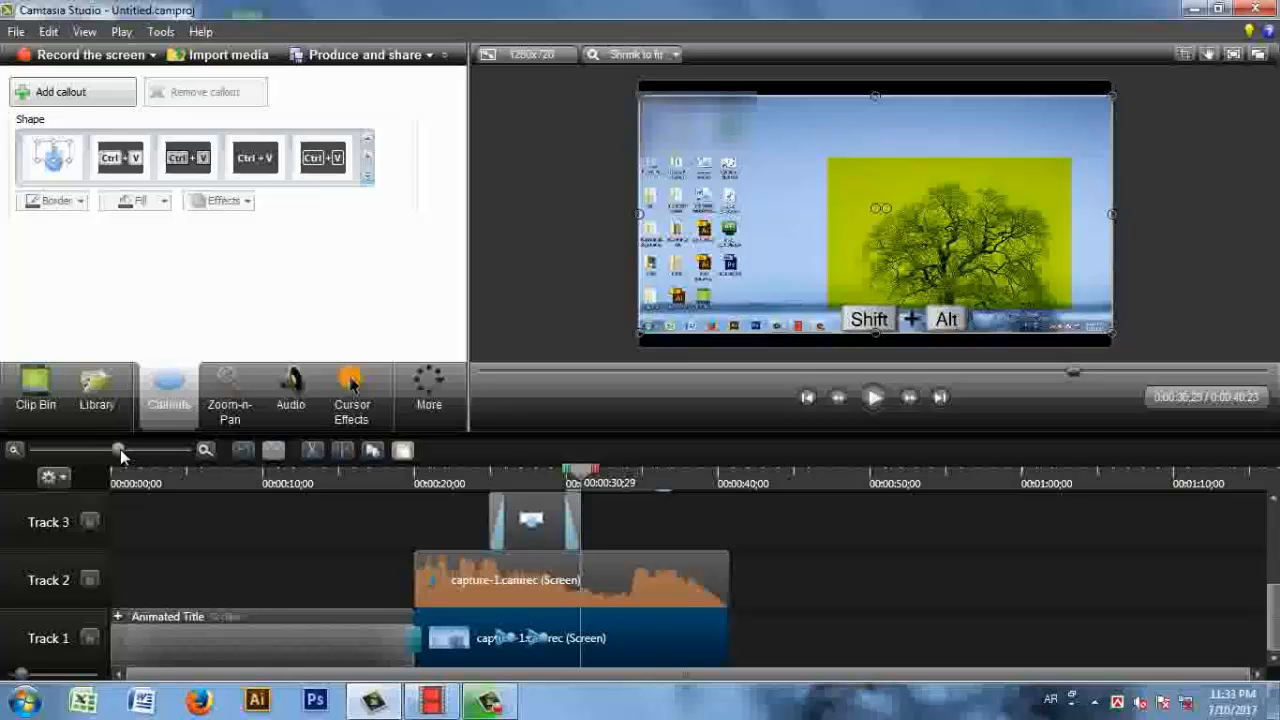
Cut the range from about 0:00:33;23 to 0:00:35;29 out of the timeline
mouse_move(120, 449)
left_mouse_down()
mouse_move(199, 450)
mouse_move(110, 451)
left_mouse_up()
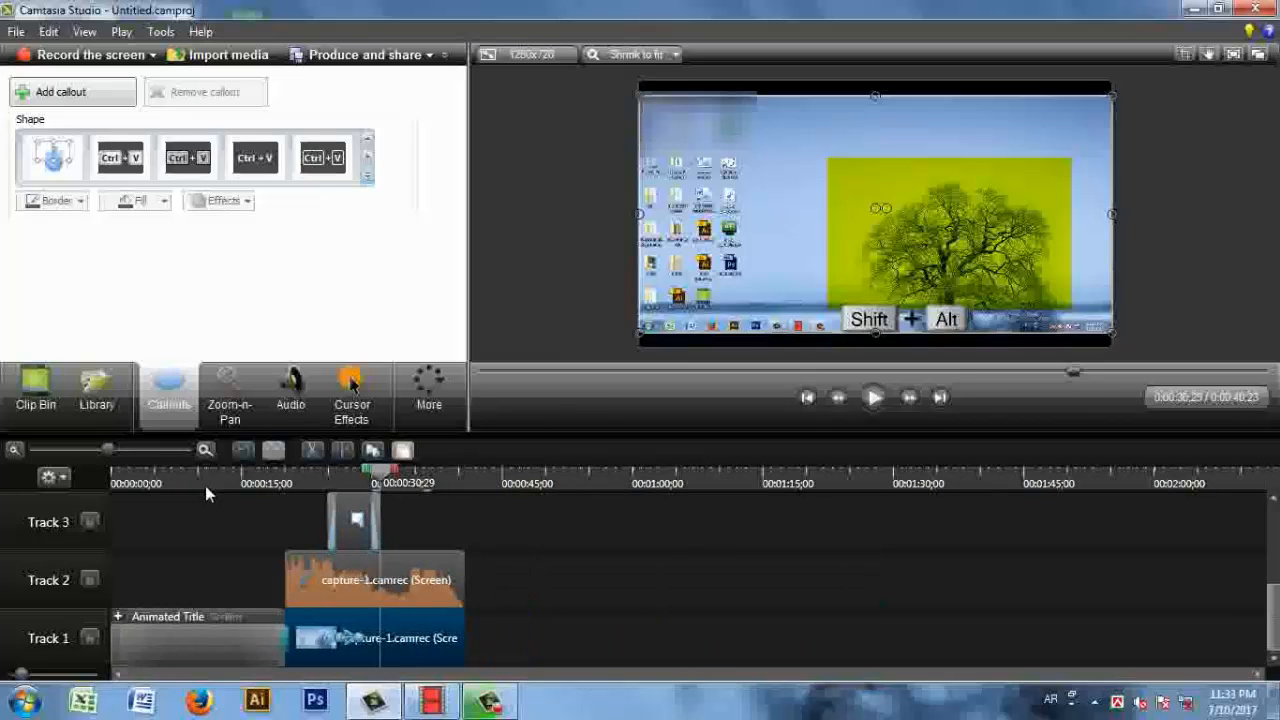
mouse_move(379, 471)
left_mouse_down()
mouse_move(406, 480)
mouse_move(373, 480)
mouse_move(394, 482)
left_mouse_up()
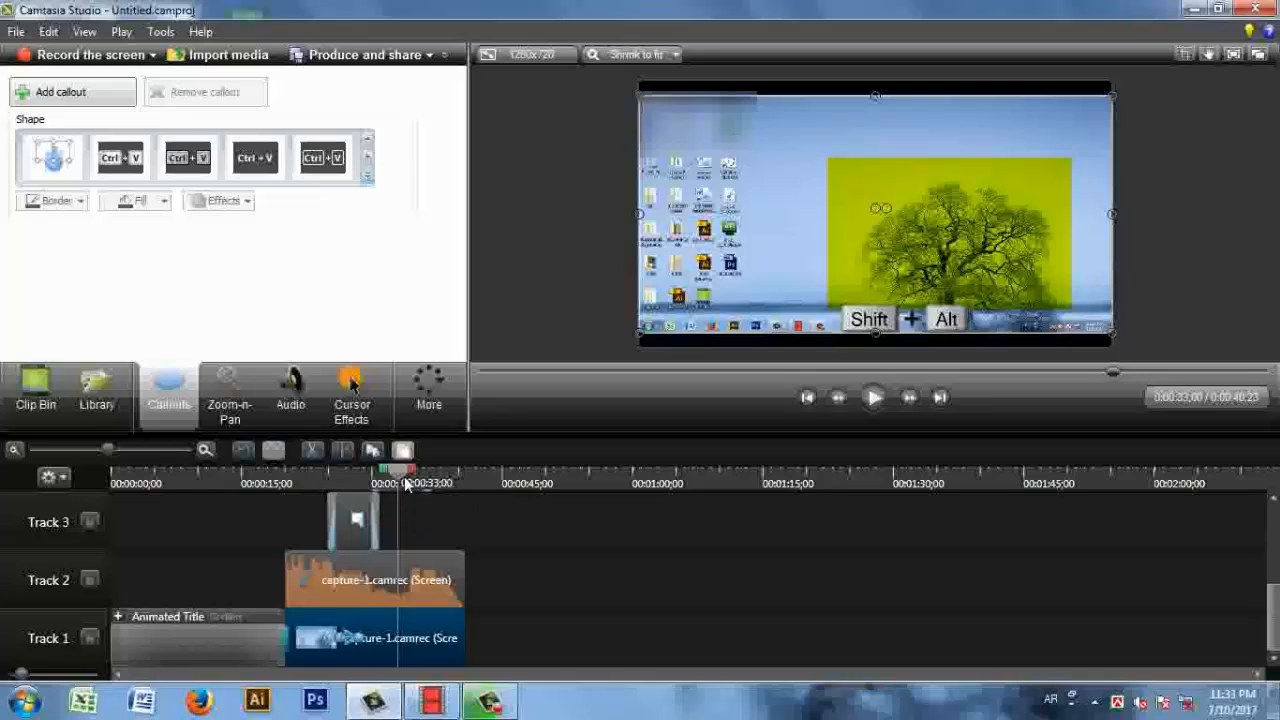
left_click_drag(398, 478, 430, 477)
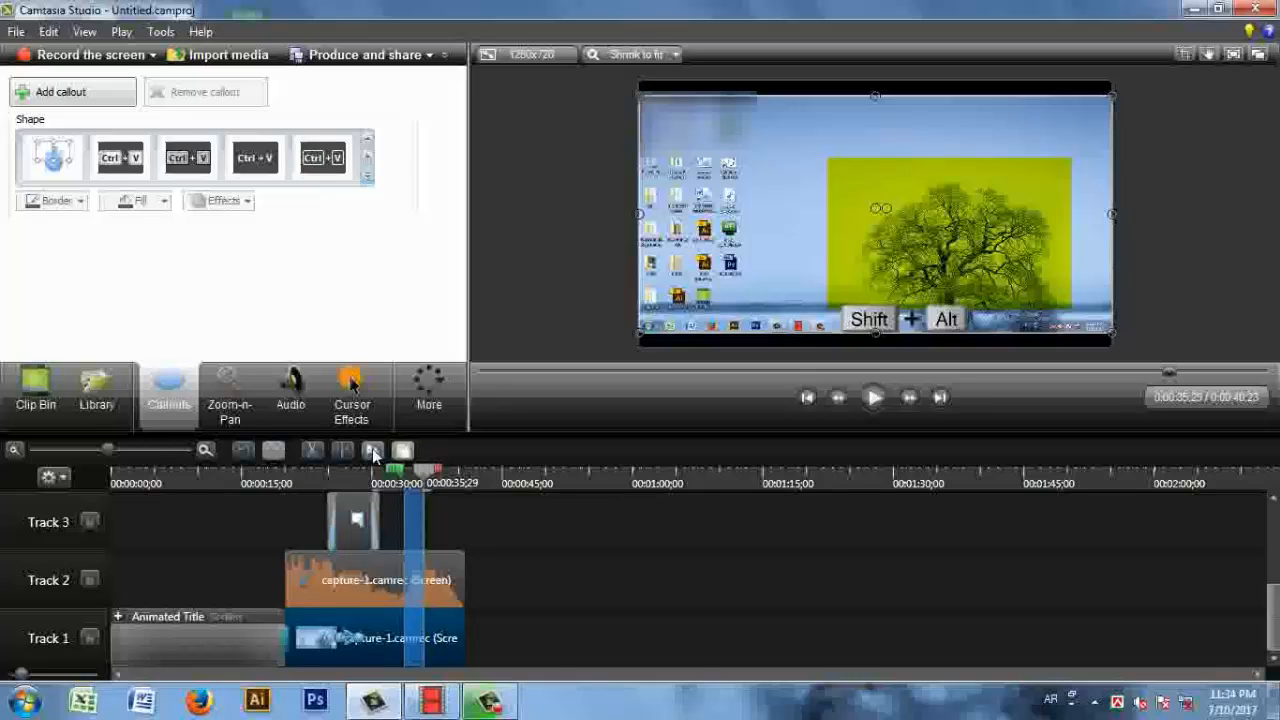
left_click(309, 450)
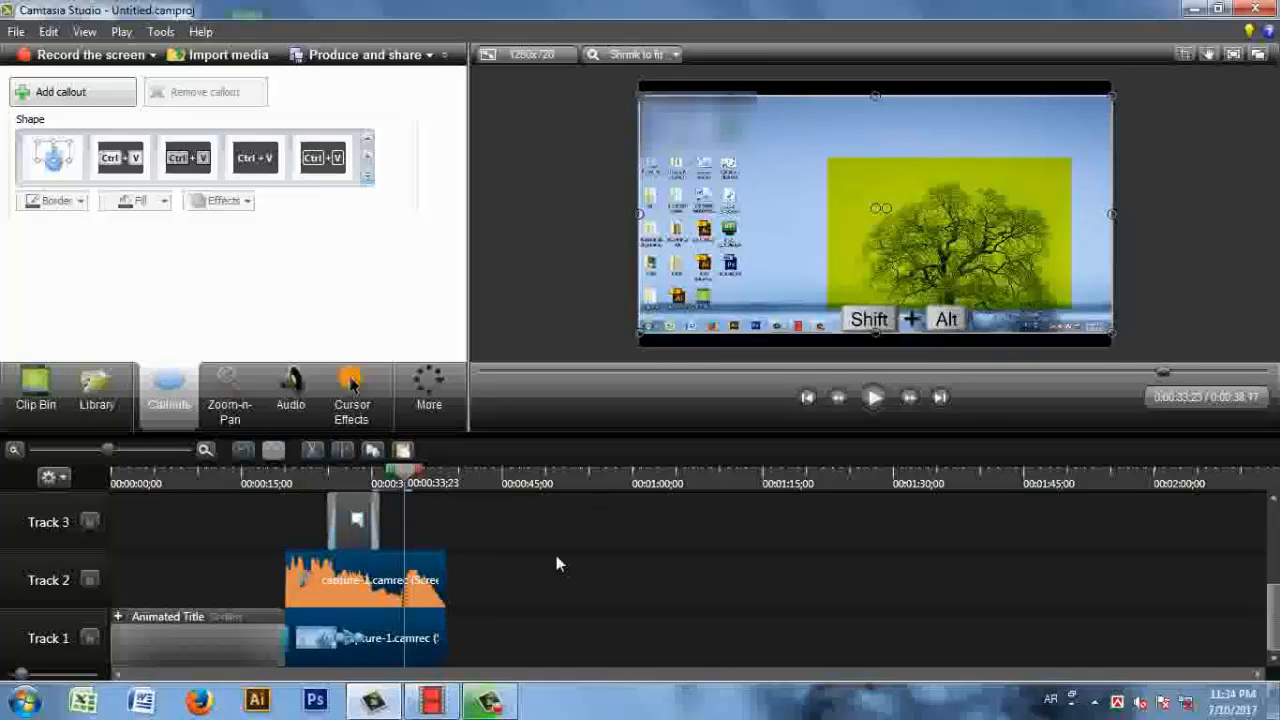
Scrub across the join near 0:00:33, undo the cut and return the playhead to about 0:00:29;28
left_click(421, 476)
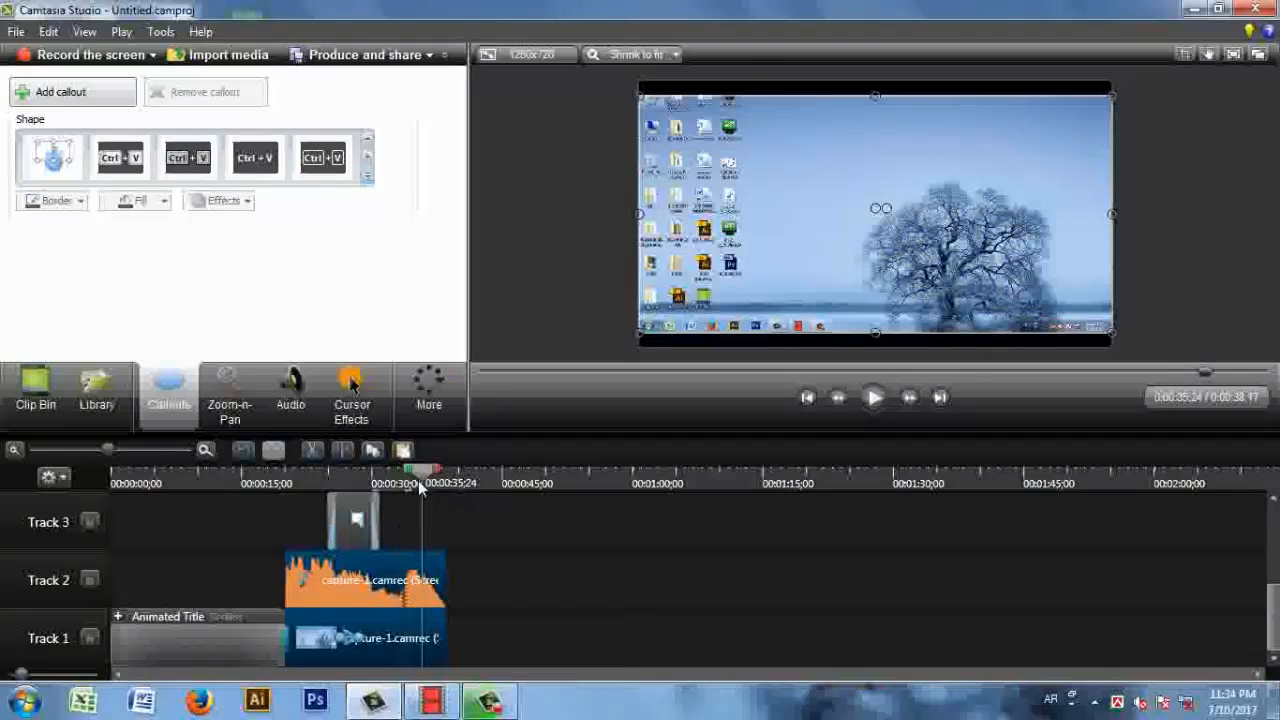
left_click_drag(420, 481, 411, 484)
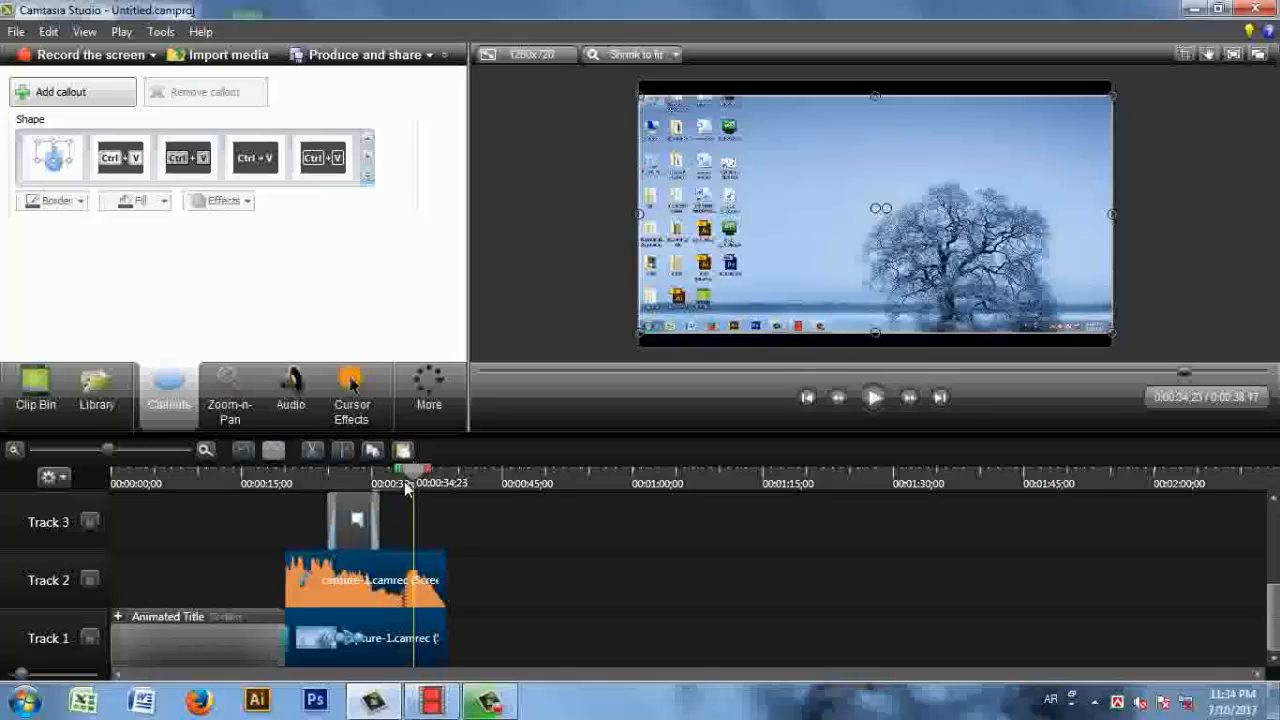
left_click(402, 482)
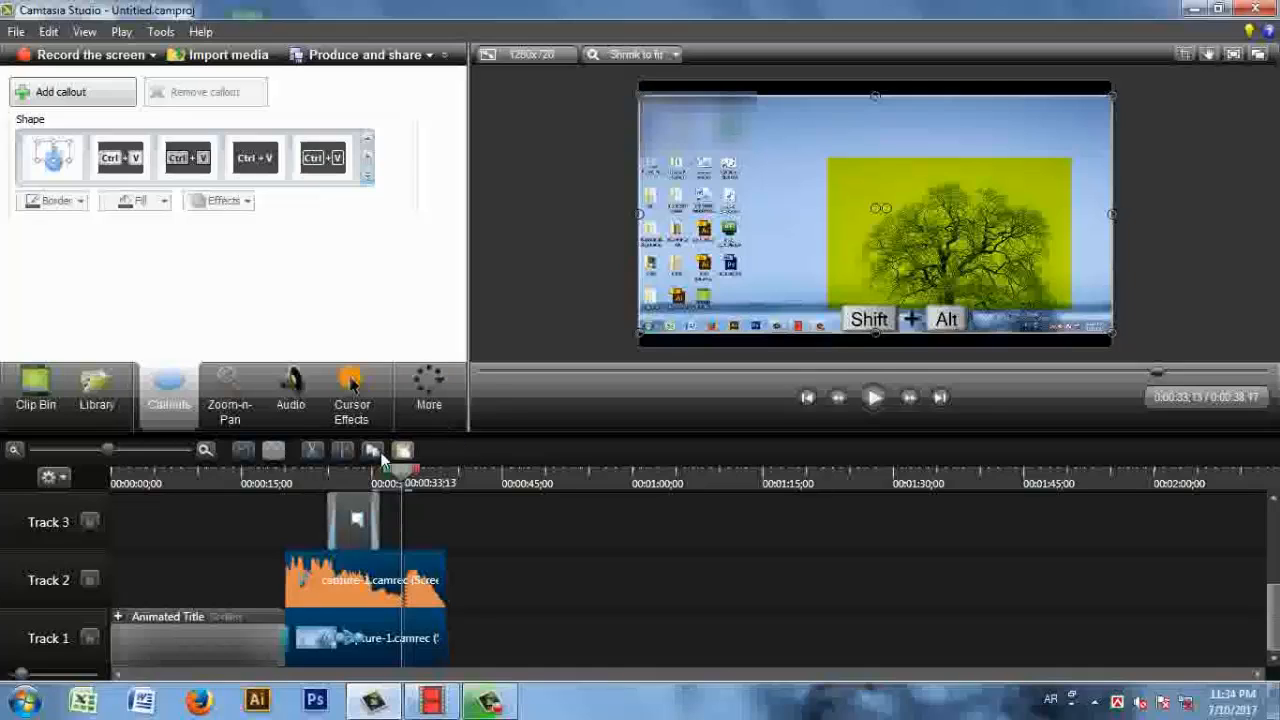
left_click(244, 451)
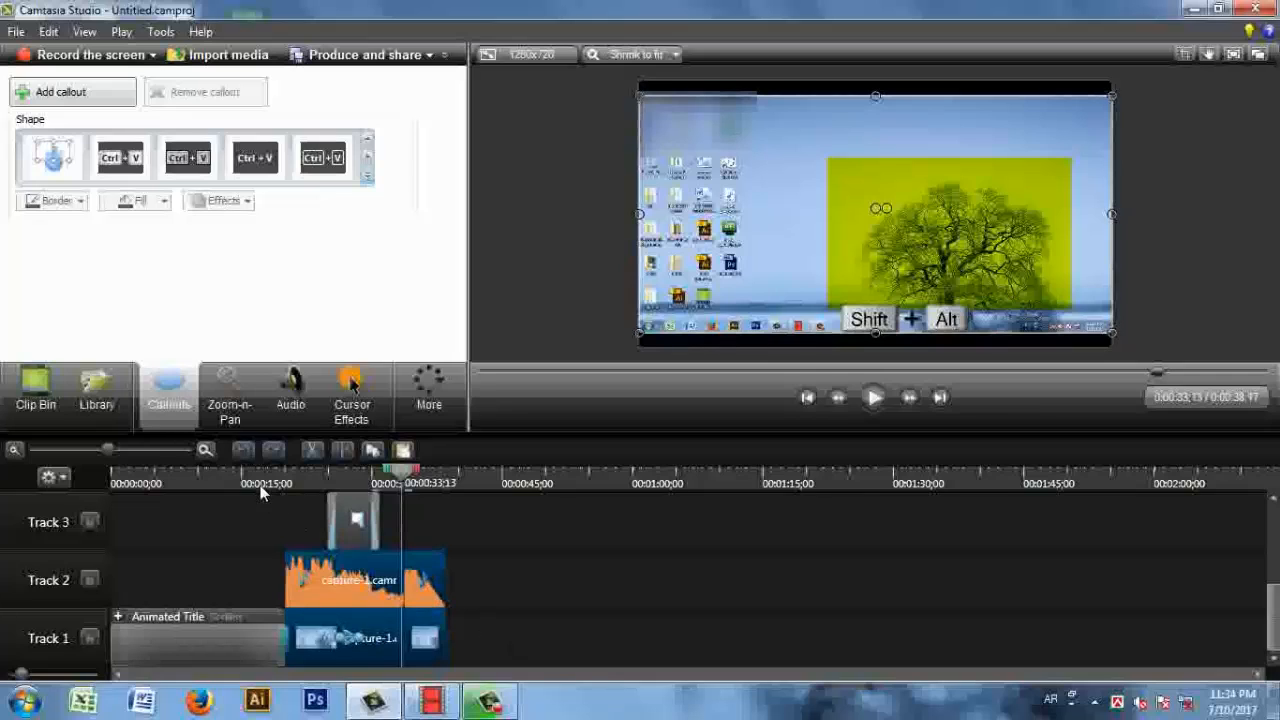
left_click(244, 450)
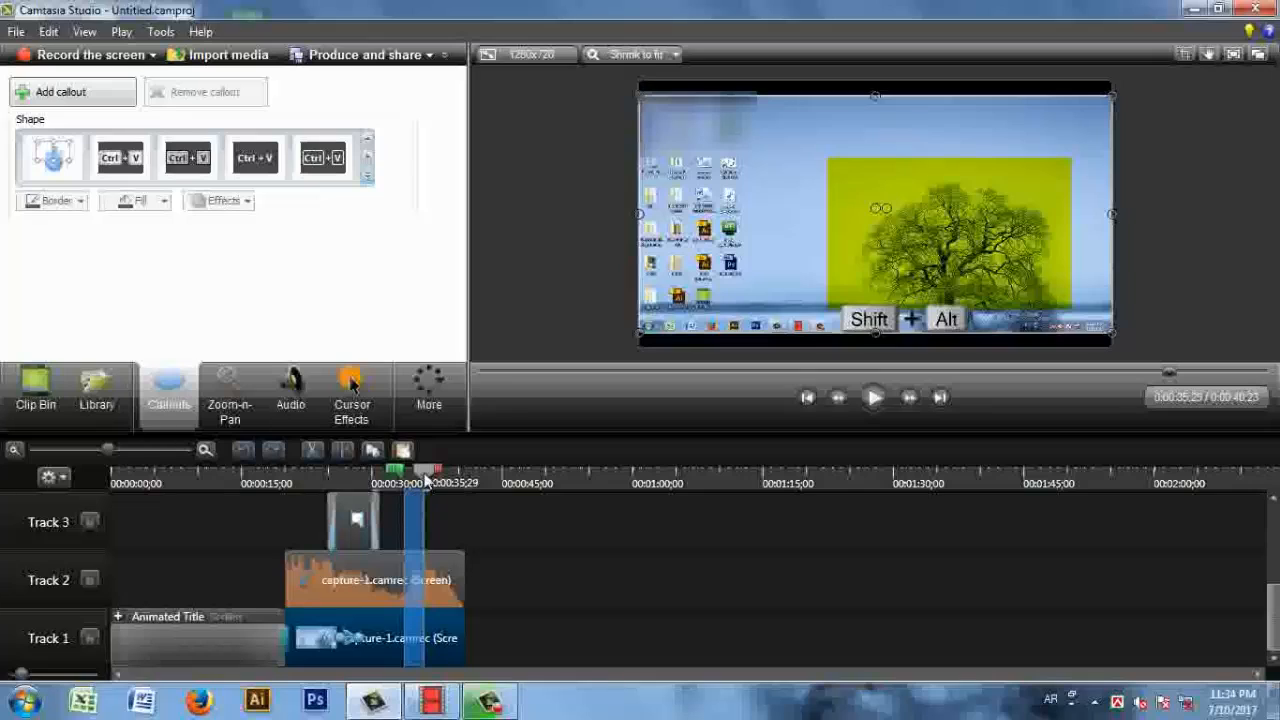
left_click_drag(427, 478, 415, 480)
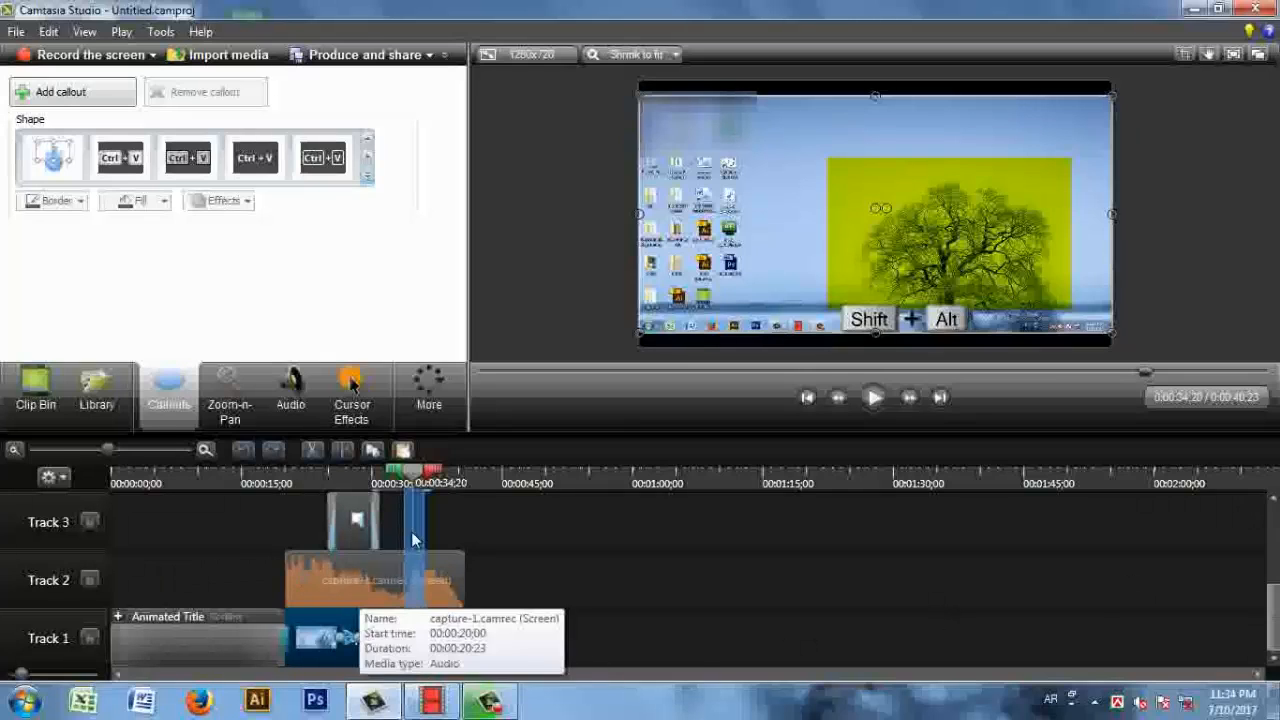
left_click_drag(410, 481, 371, 484)
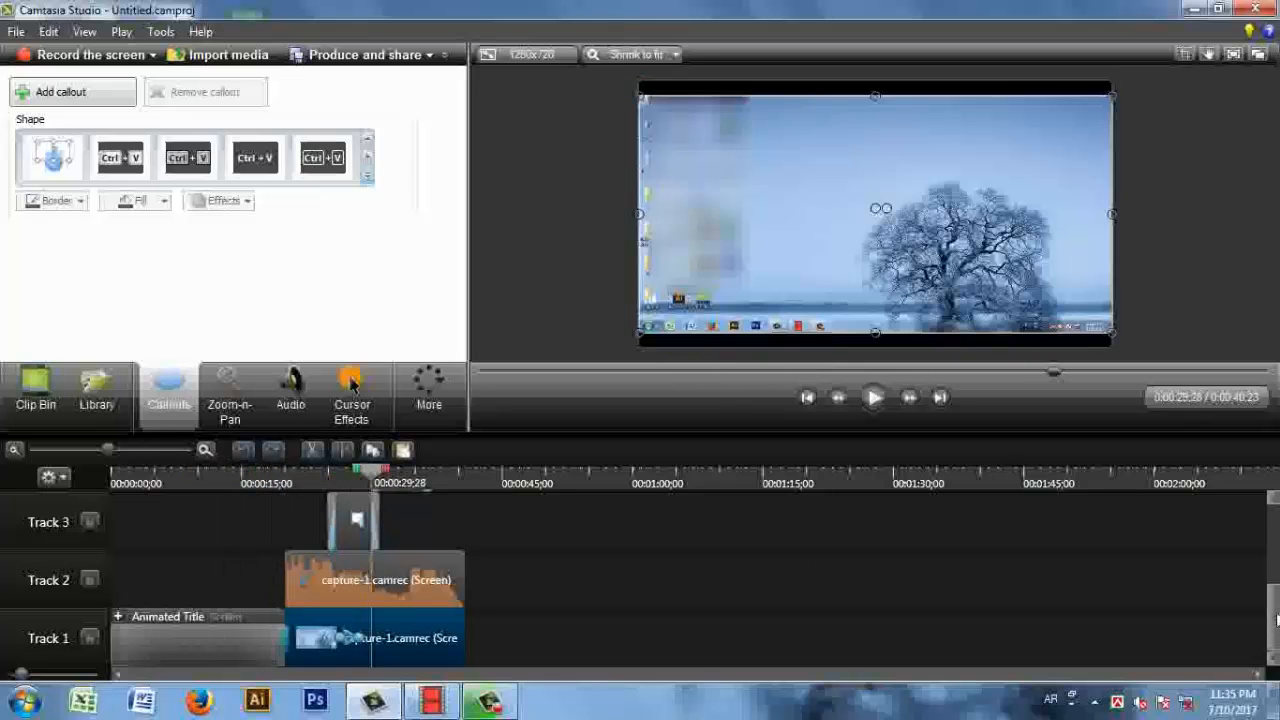
Preview Full Song from the Music - Bare Knuckles folder in the media library
scroll(1276, 620, "up", 5)
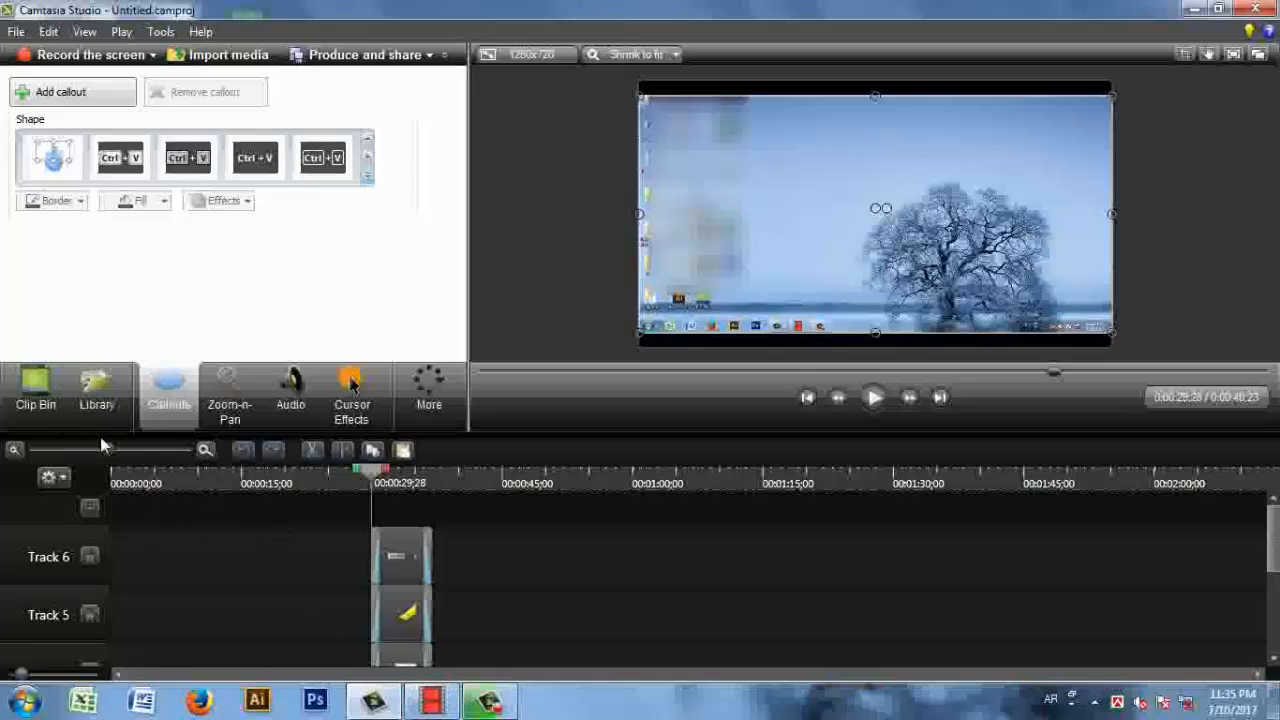
left_click(50, 402)
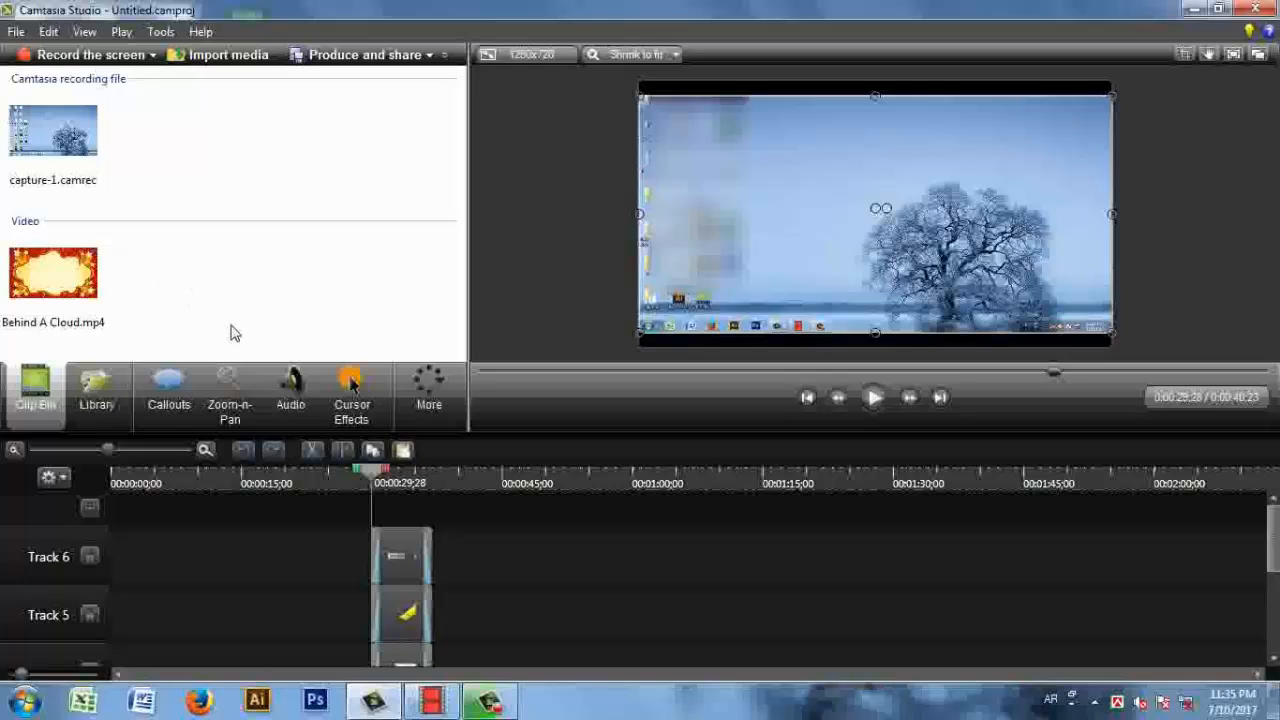
left_click(98, 398)
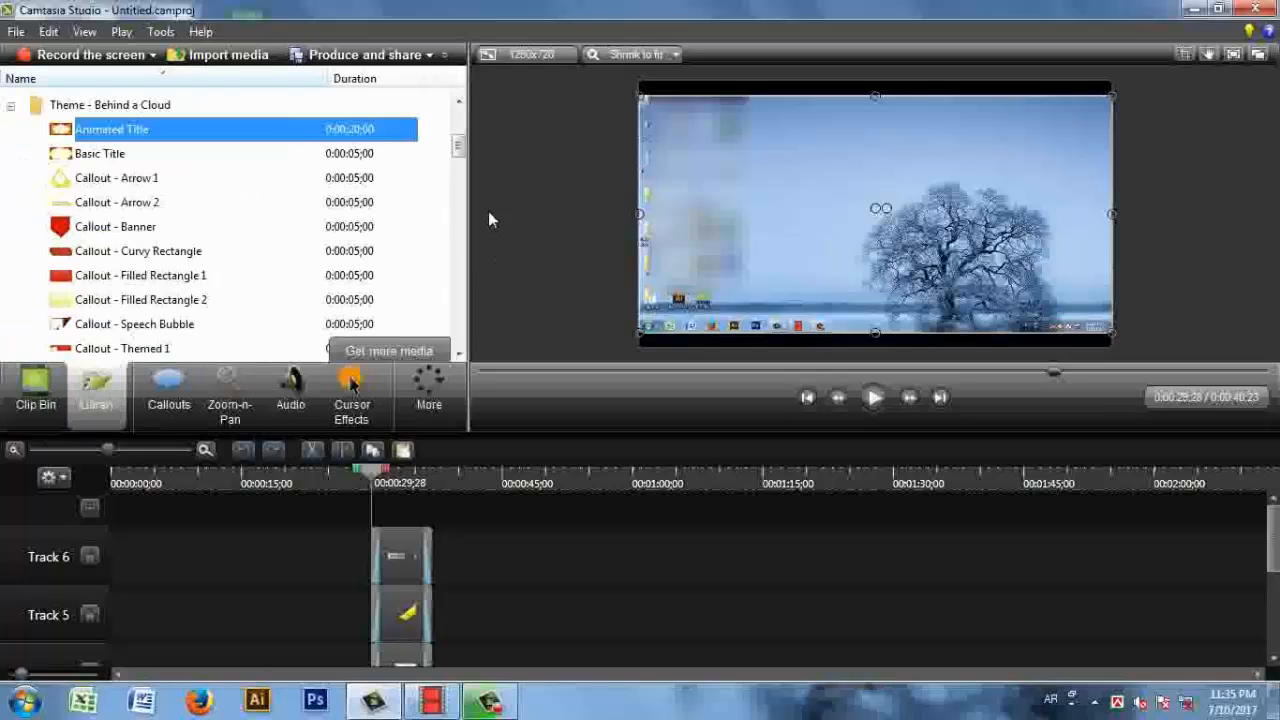
scroll(462, 148, "up", 3)
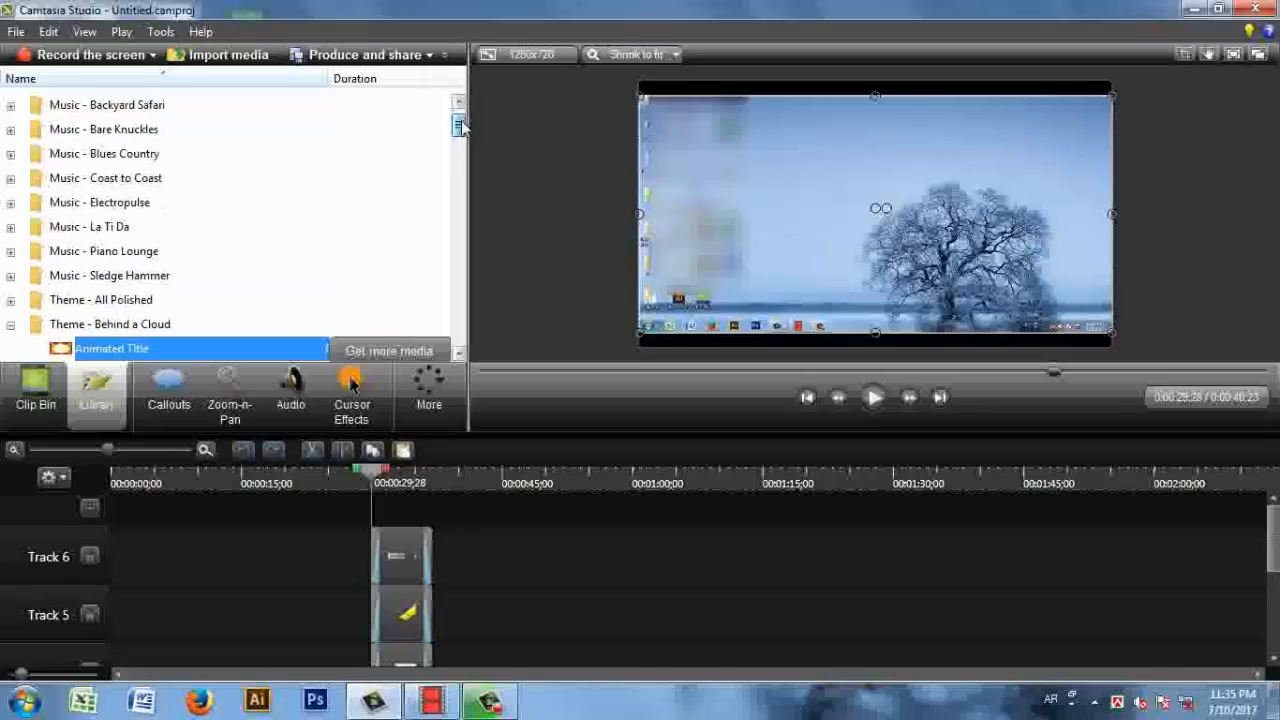
left_click(11, 130)
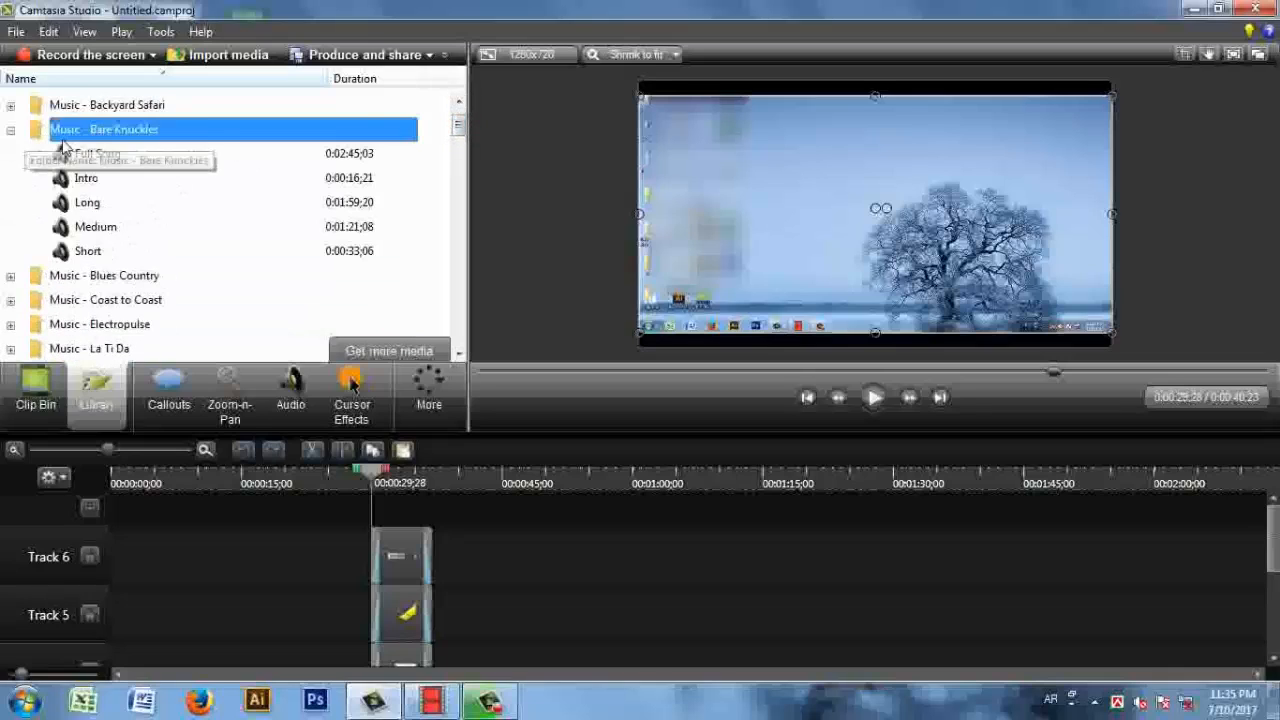
left_click(113, 156)
double_click(114, 154)
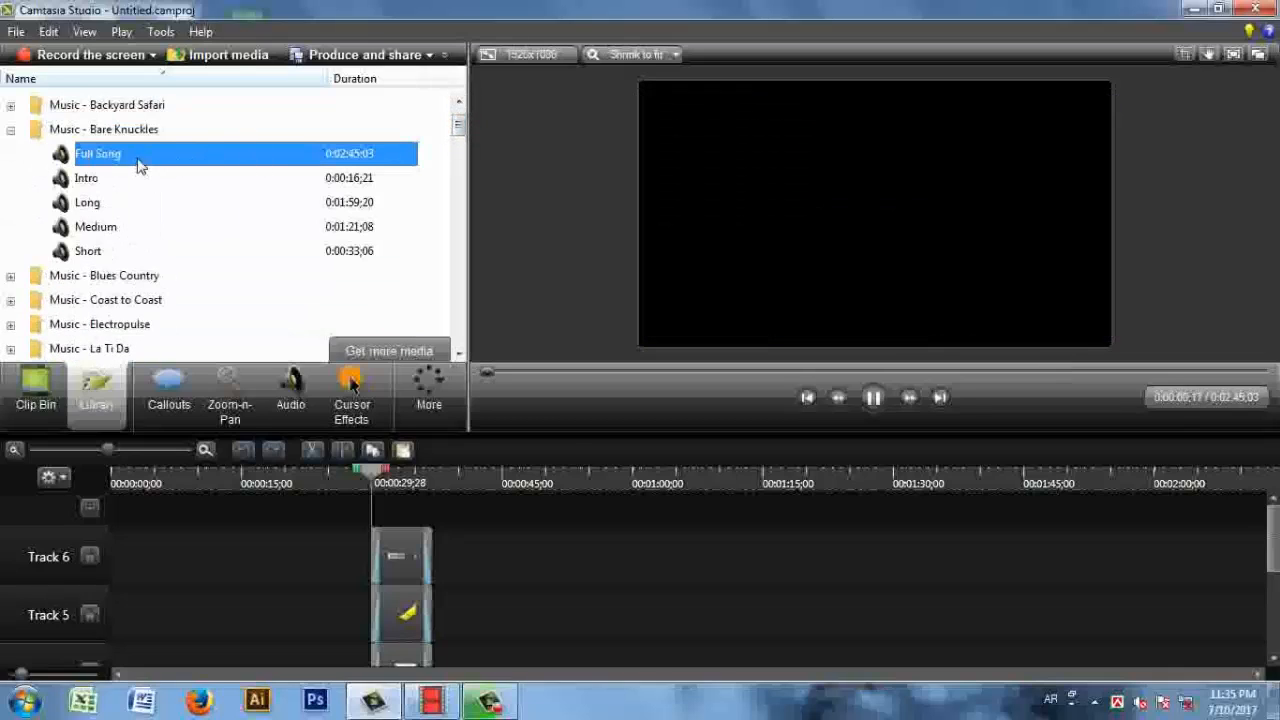
Add the Bare Knuckles Full Song to the timeline on Track 7, starting at about 0:00:19
left_click_drag(137, 154, 236, 300)
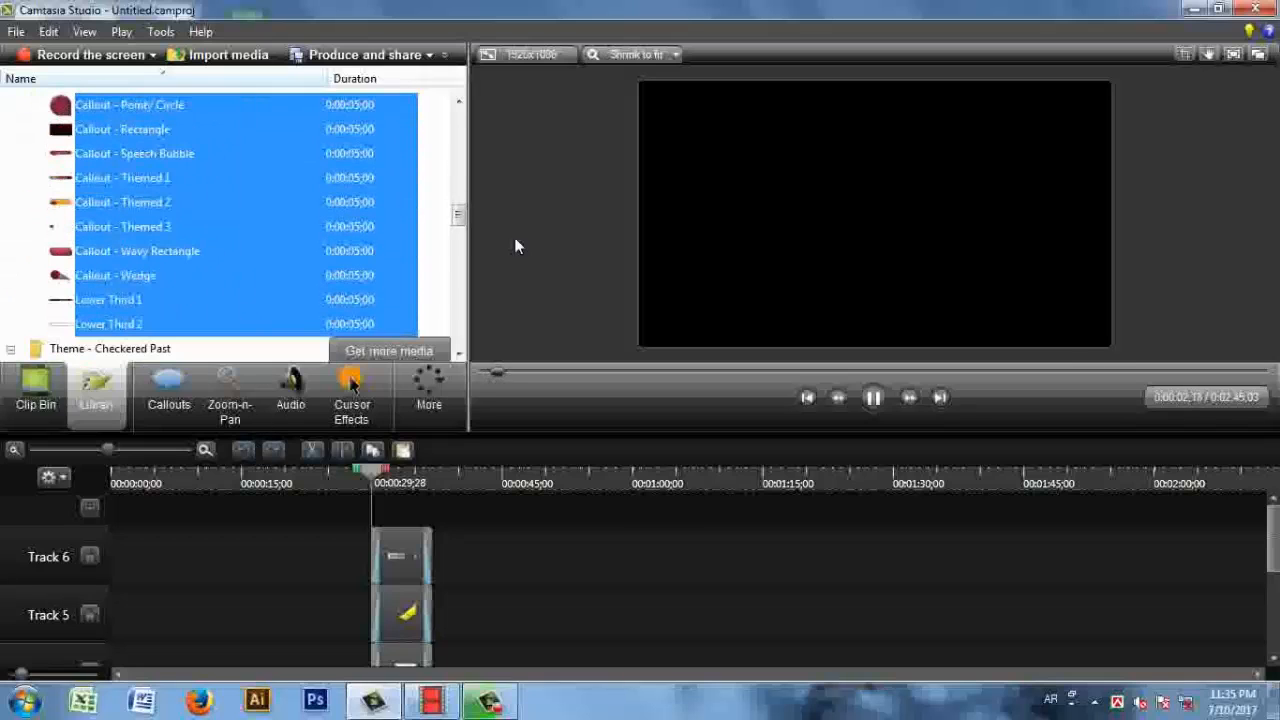
left_click_drag(455, 218, 457, 112)
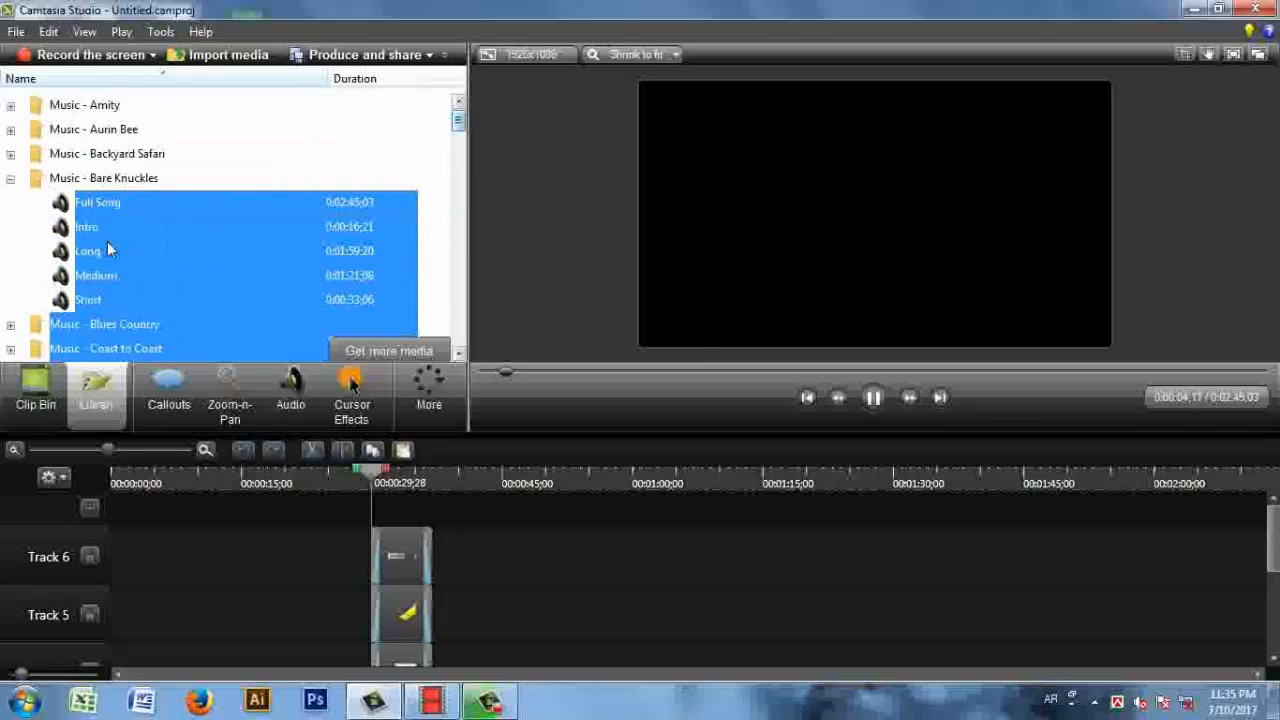
left_click(88, 204)
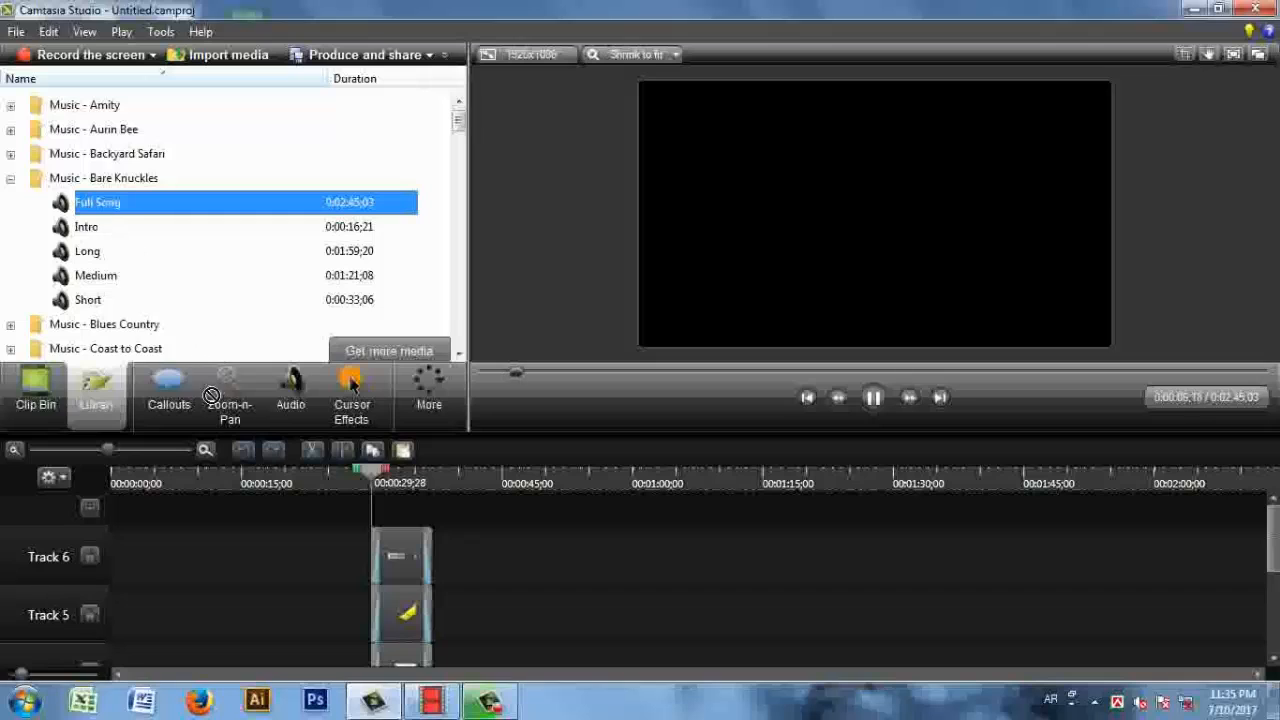
left_click_drag(277, 507, 275, 505)
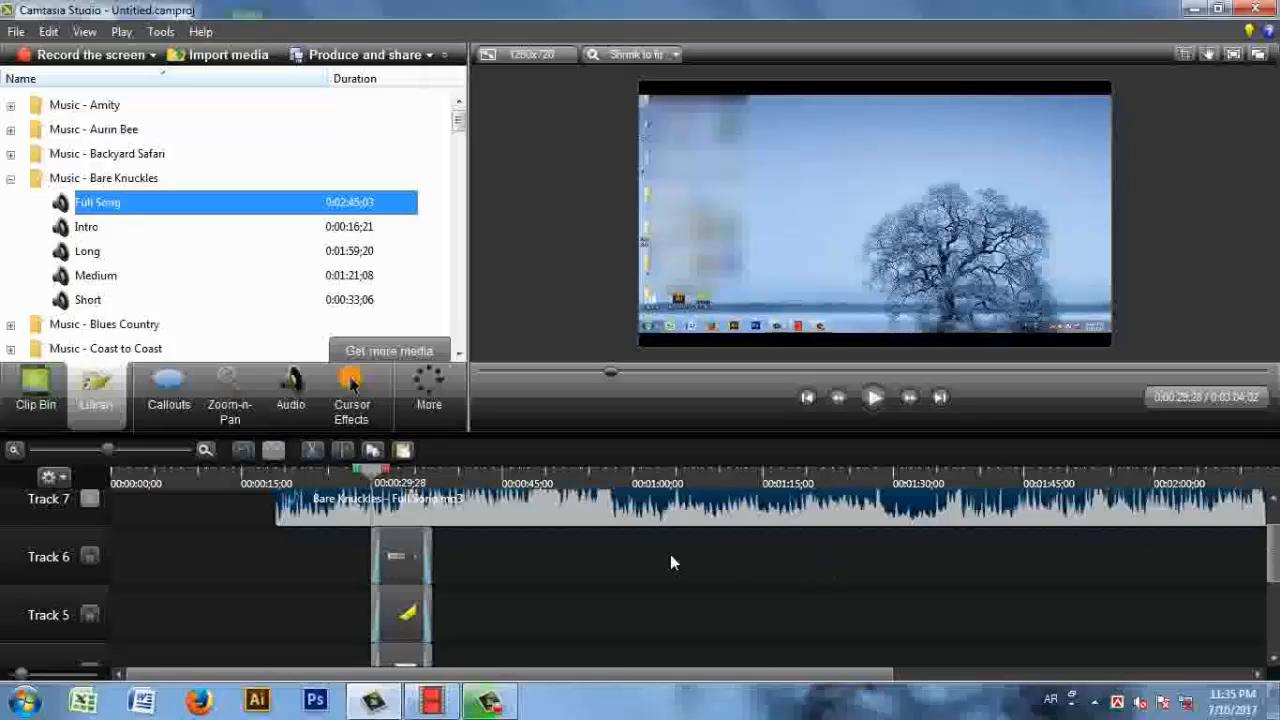
left_click_drag(1276, 562, 1277, 577)
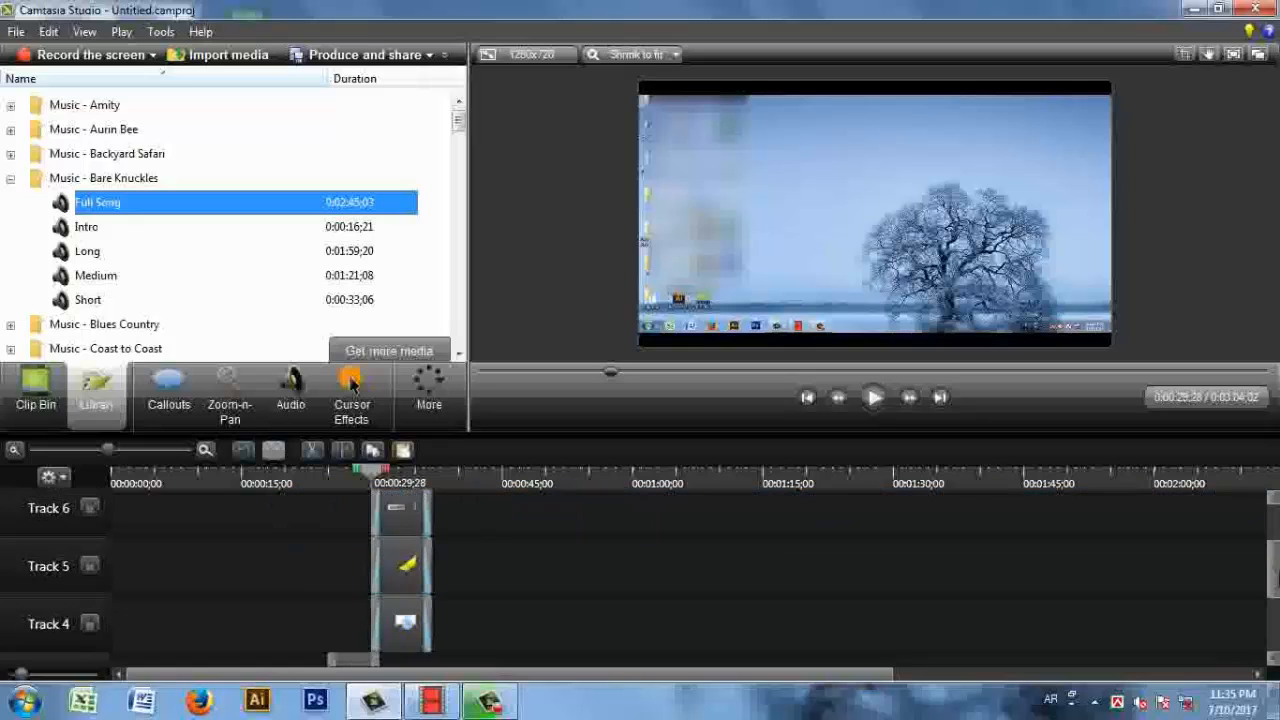
Lower the volume of the Bare Knuckles song on Track 7 to nearly silent along its whole length
scroll(1220, 540, "down", 3)
scroll(1220, 540, "up", 5)
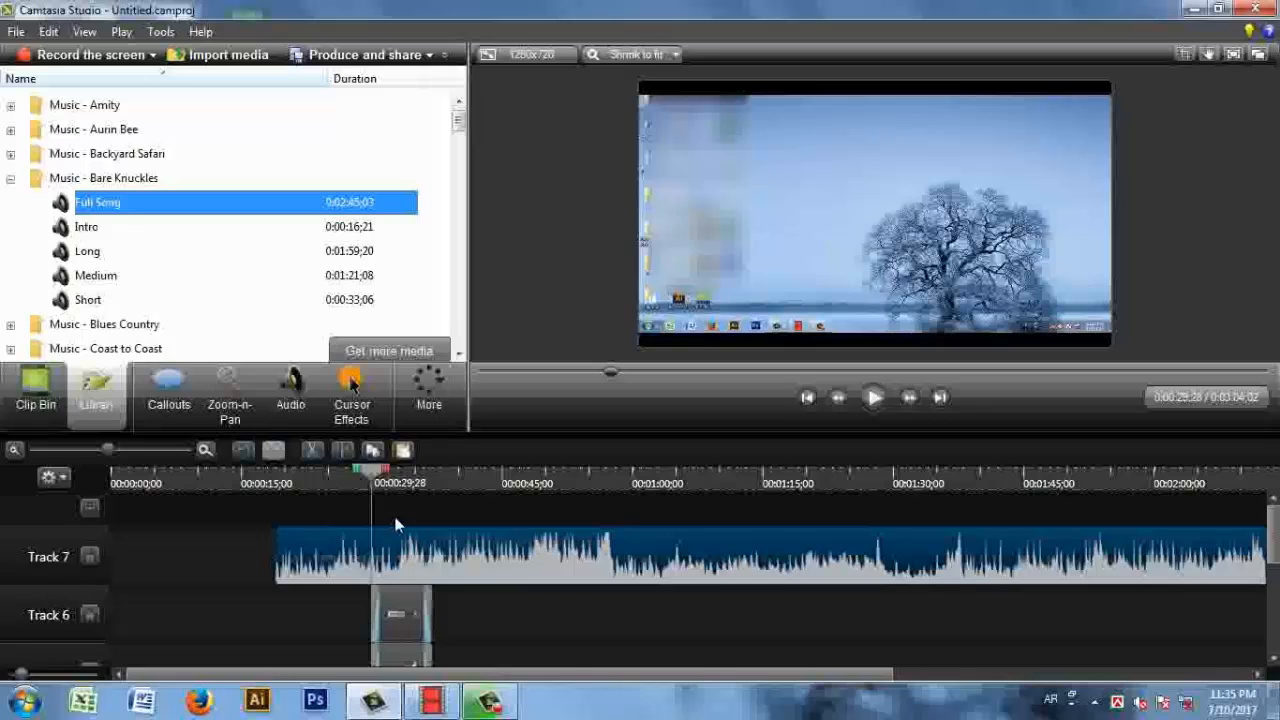
left_click(287, 400)
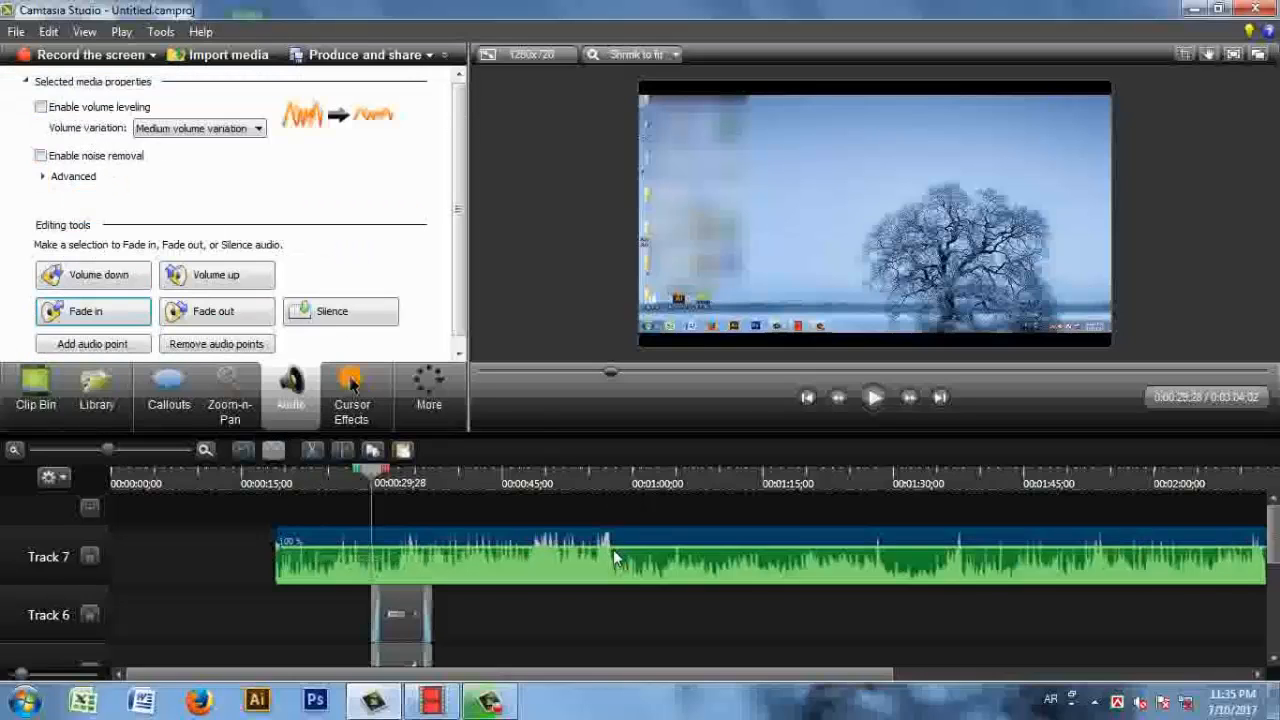
left_click_drag(607, 538, 614, 582)
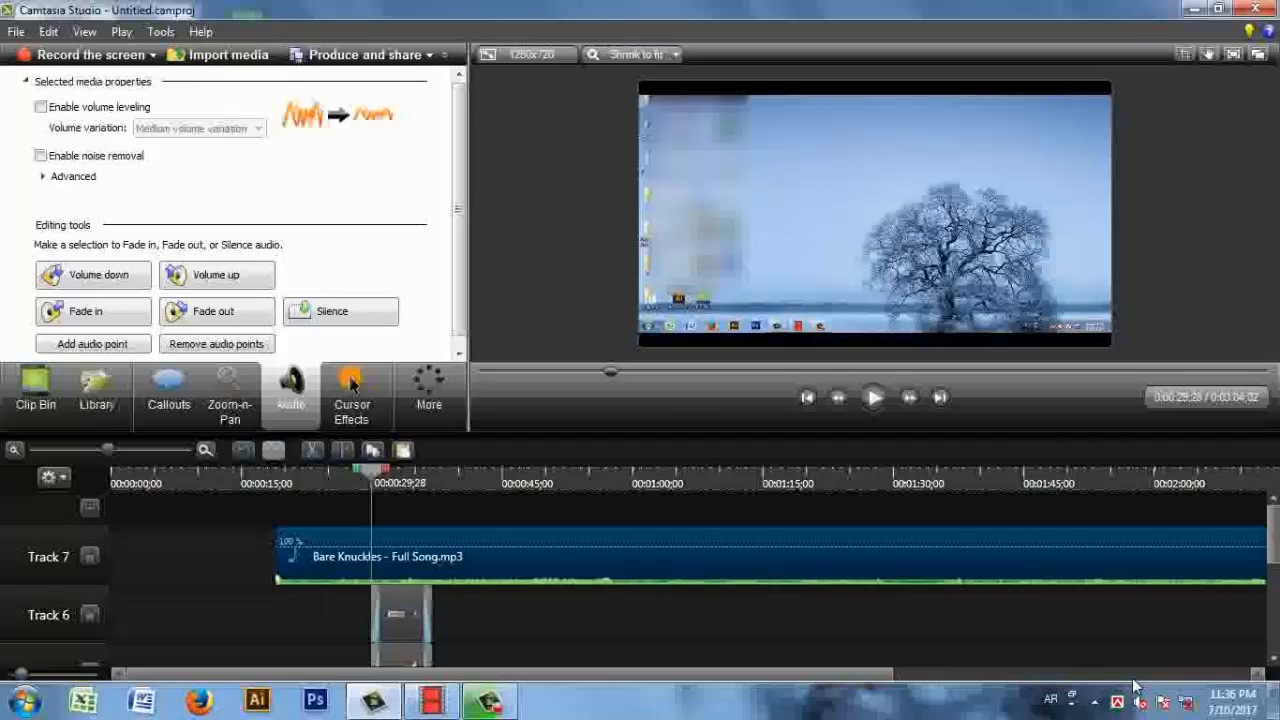
Trim the end of the Bare Knuckles song on Track 7 to about 0:00:40;23, matching the end of the screen recording clips
left_click_drag(853, 674, 1247, 637)
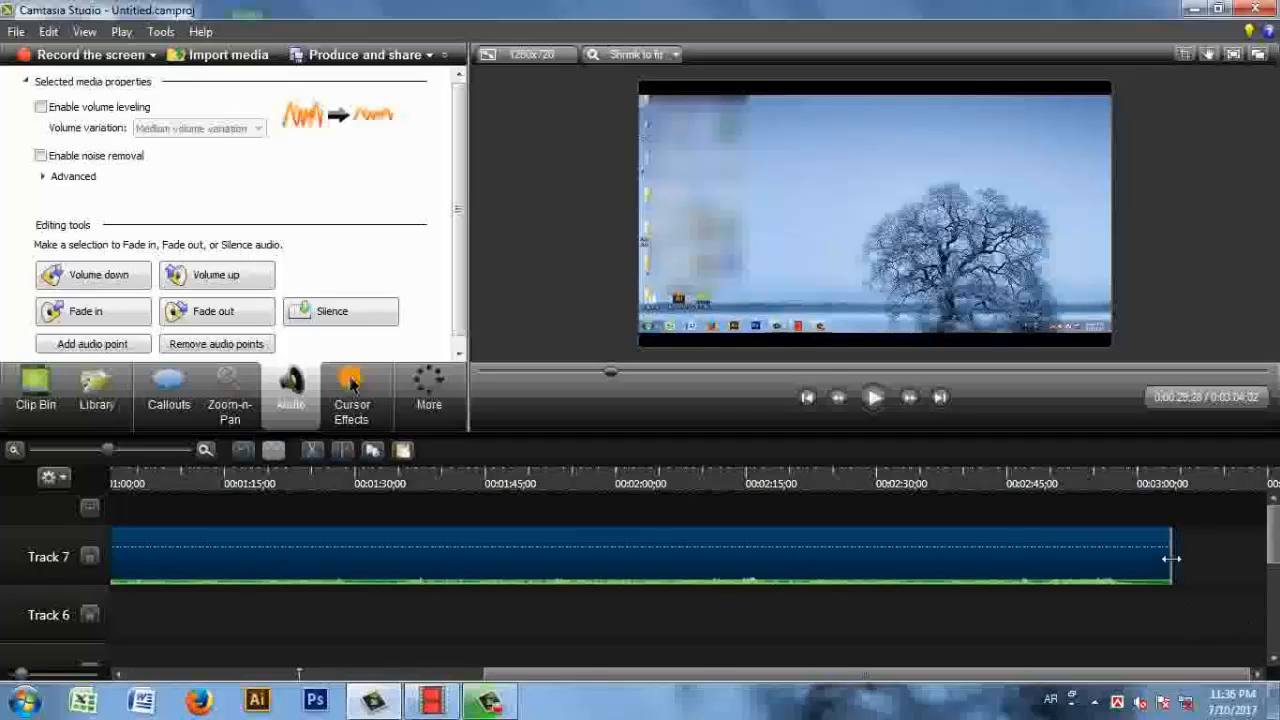
left_click_drag(1171, 559, 155, 535)
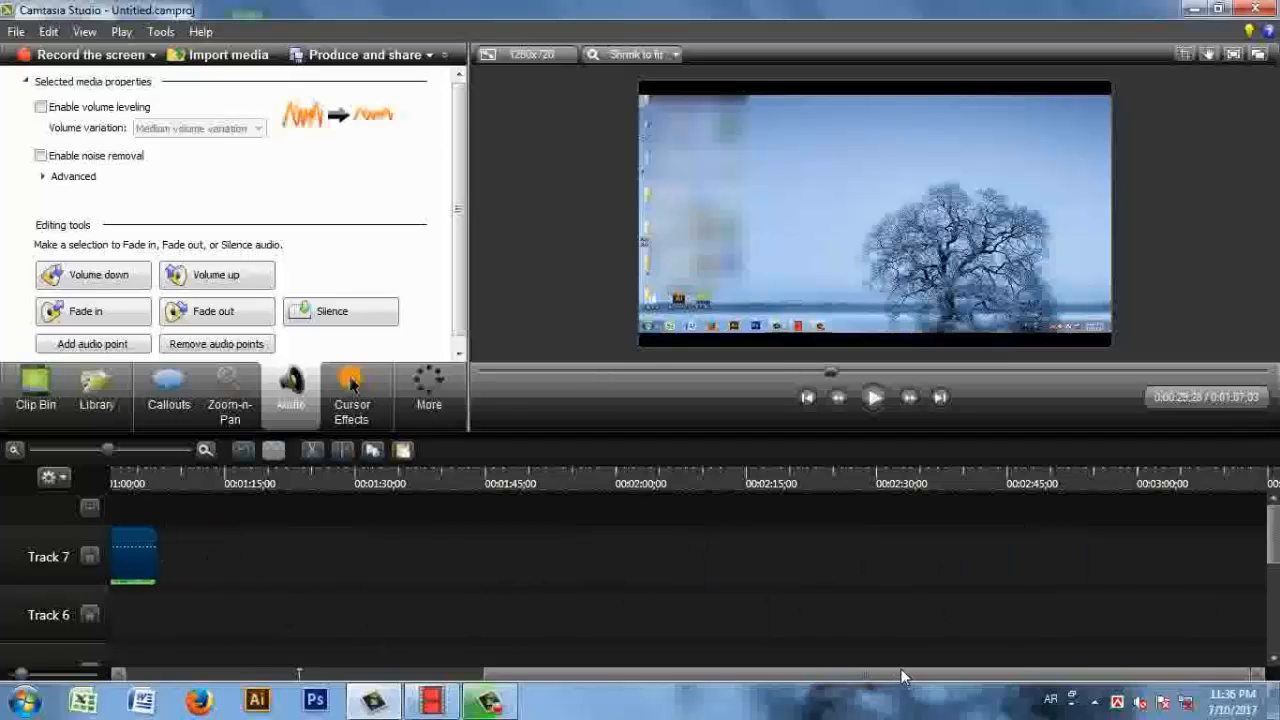
left_click_drag(903, 676, 636, 692)
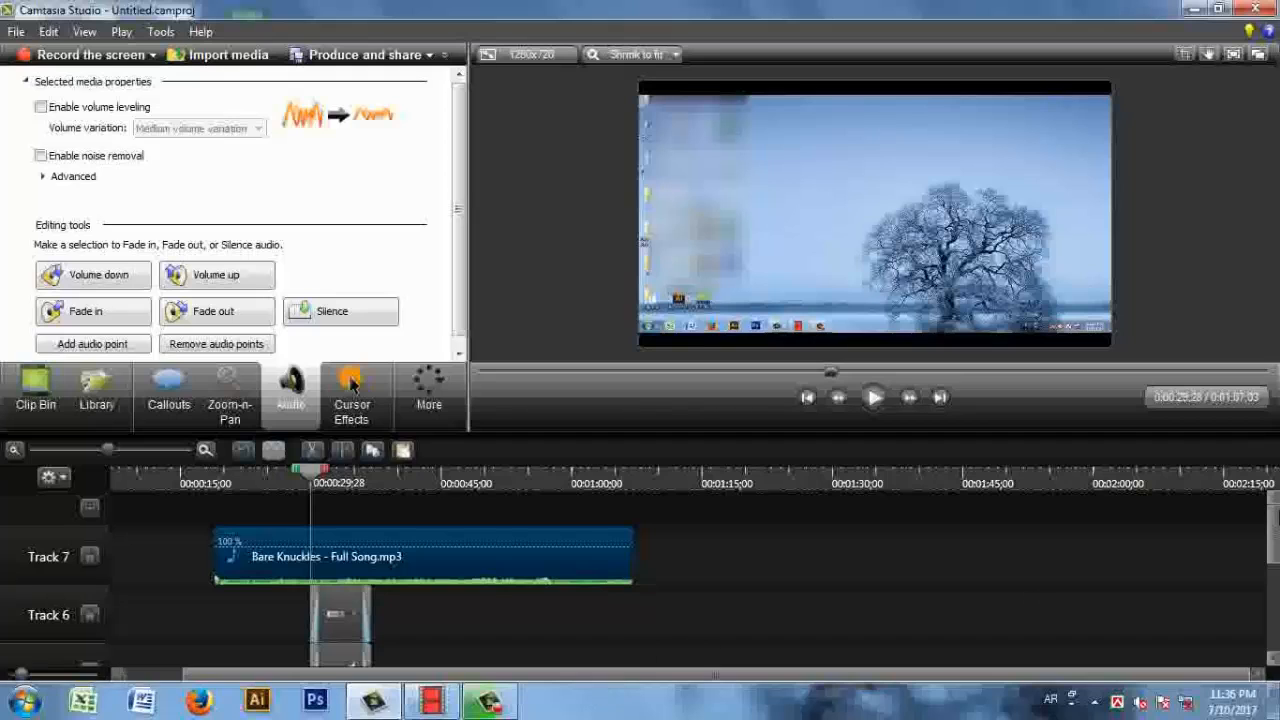
mouse_move(1274, 535)
left_mouse_down()
mouse_move(1275, 600)
mouse_move(1274, 556)
left_mouse_up()
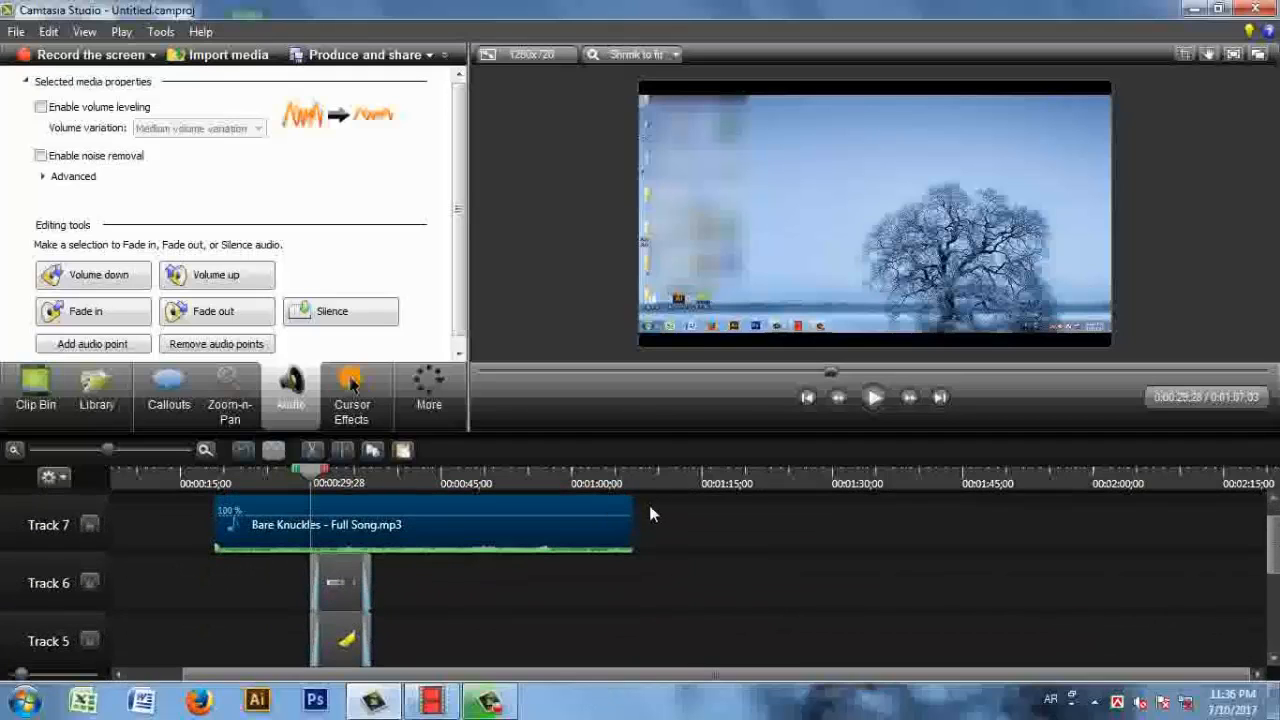
left_click_drag(633, 516, 403, 524)
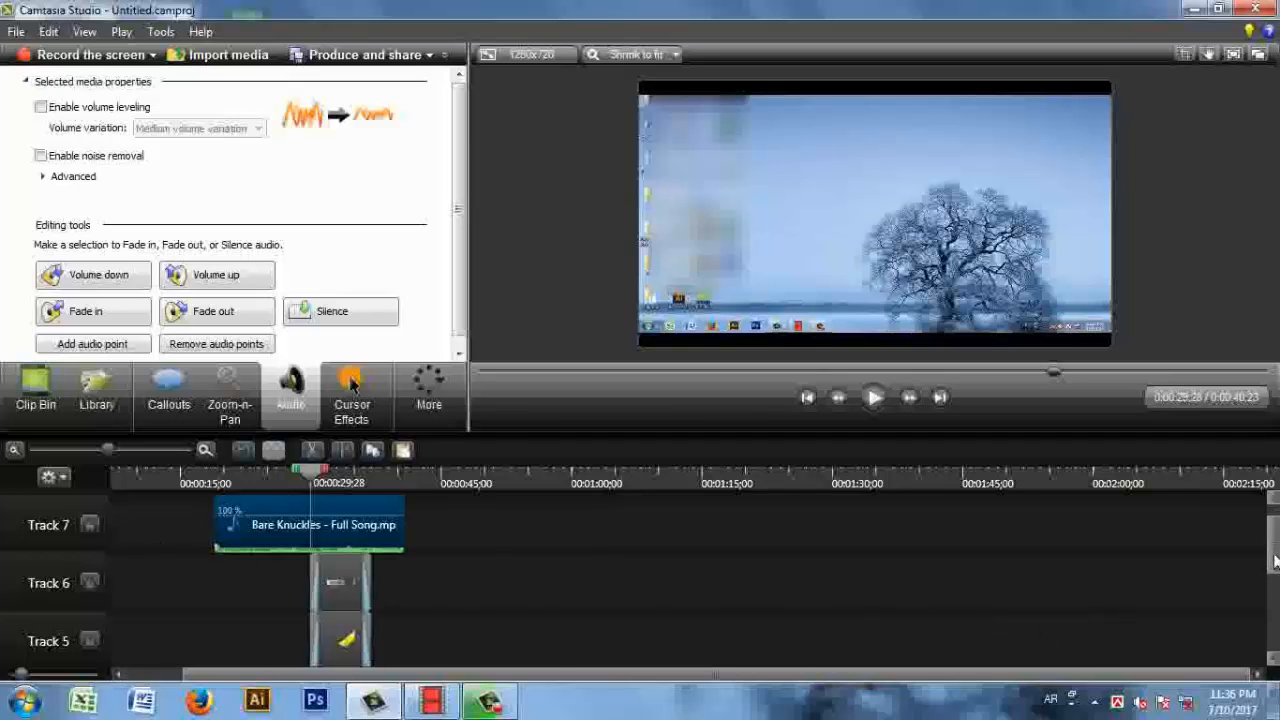
scroll(1274, 562, "down", 4)
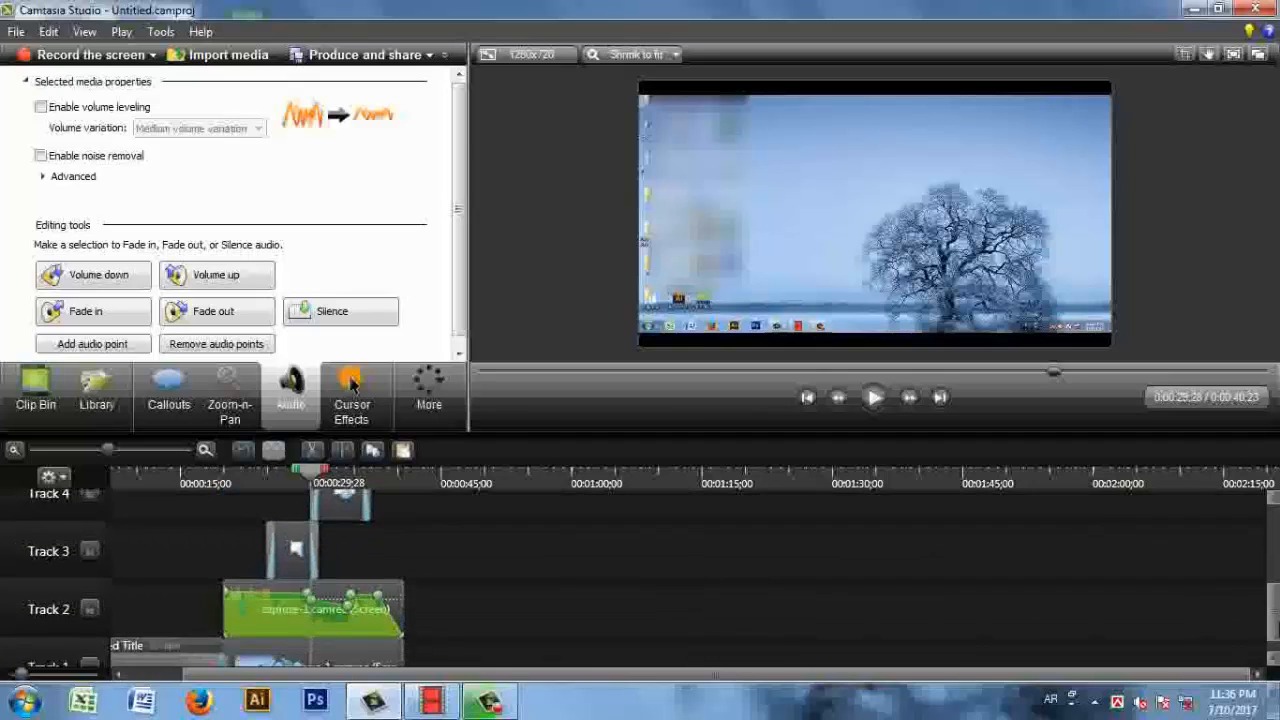
scroll(350, 385, "down", 1)
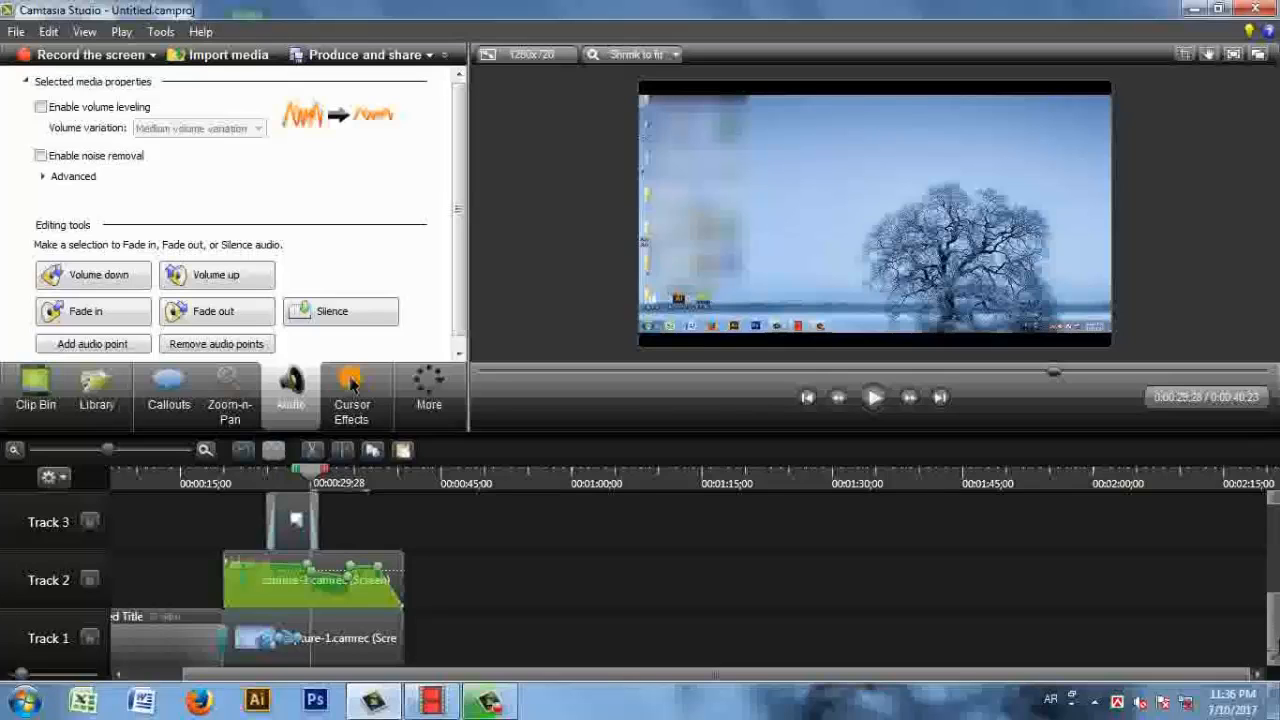
scroll(350, 385, "up", 5)
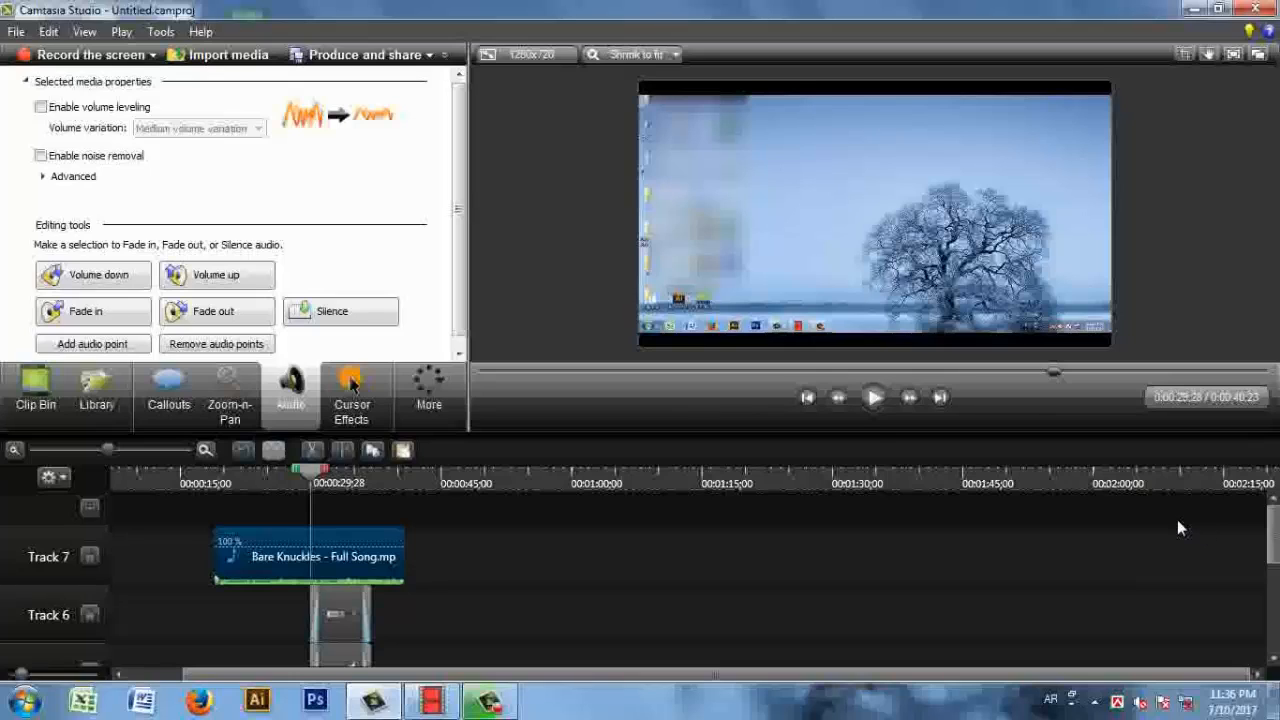
Start producing the video with the MP4 only (up to 720p) preset and proceed to the file name and folder settings
left_click(366, 56)
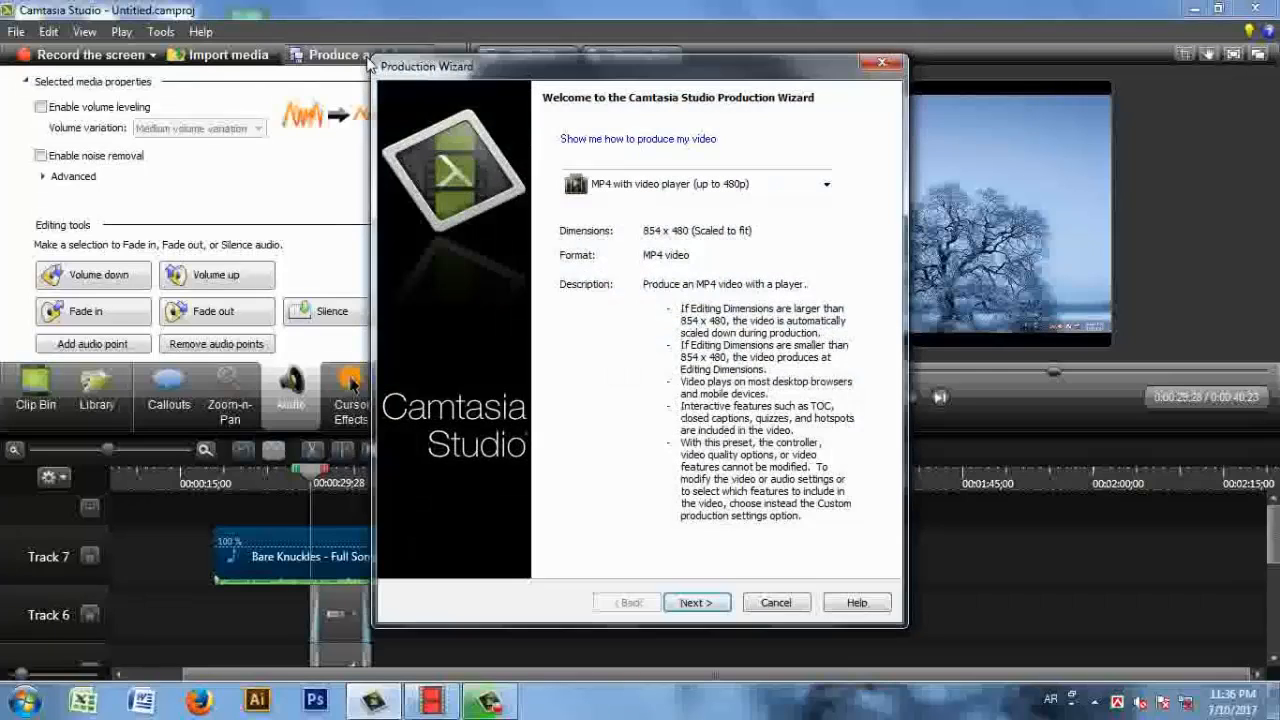
left_click(821, 193)
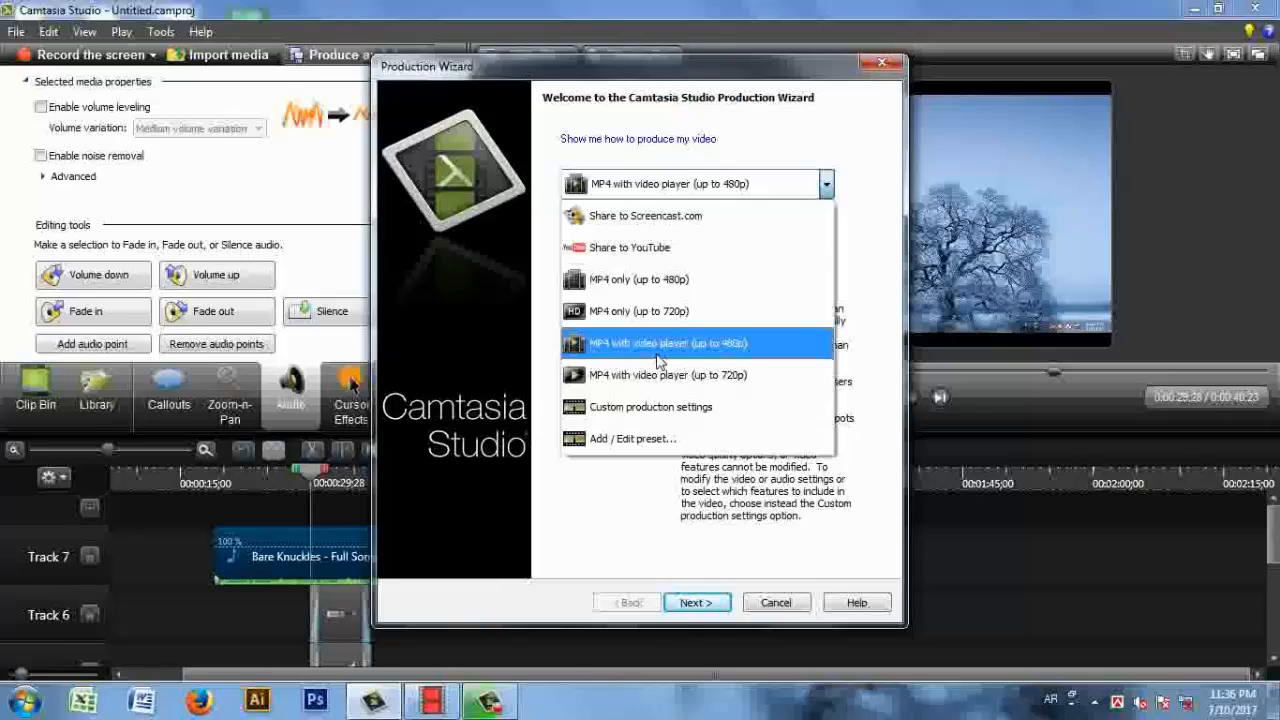
left_click(624, 313)
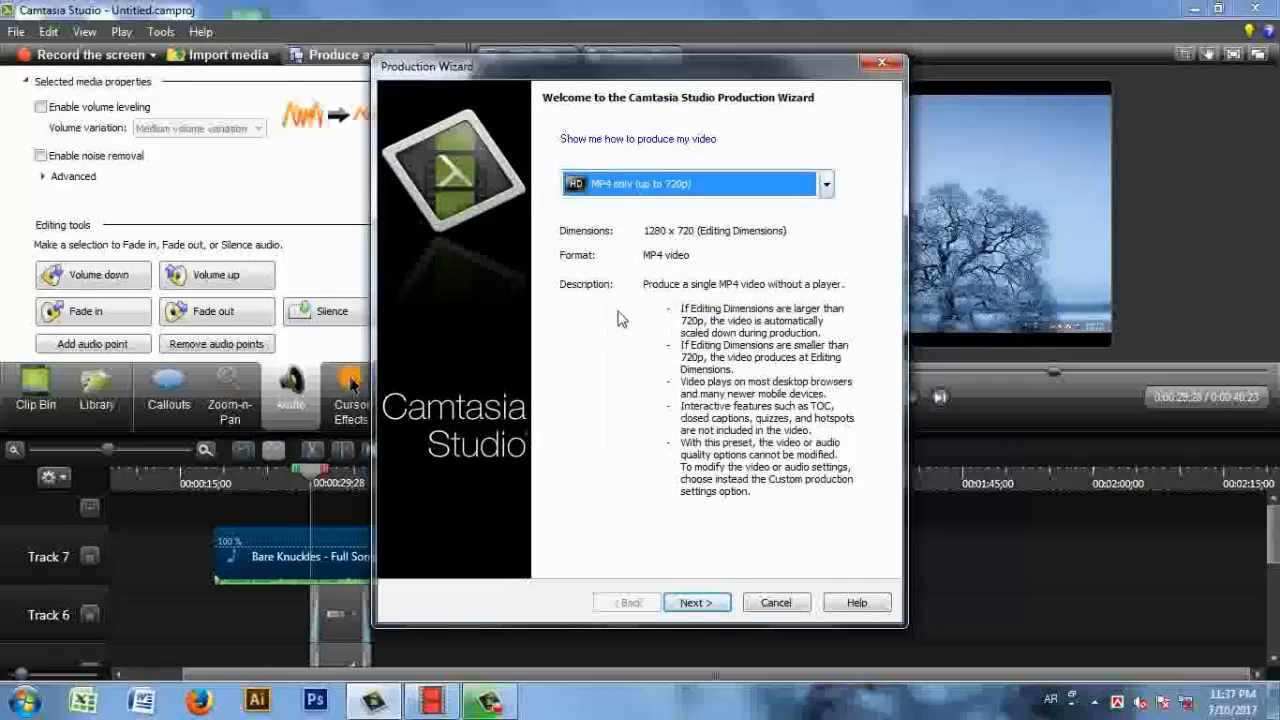
left_click(697, 603)
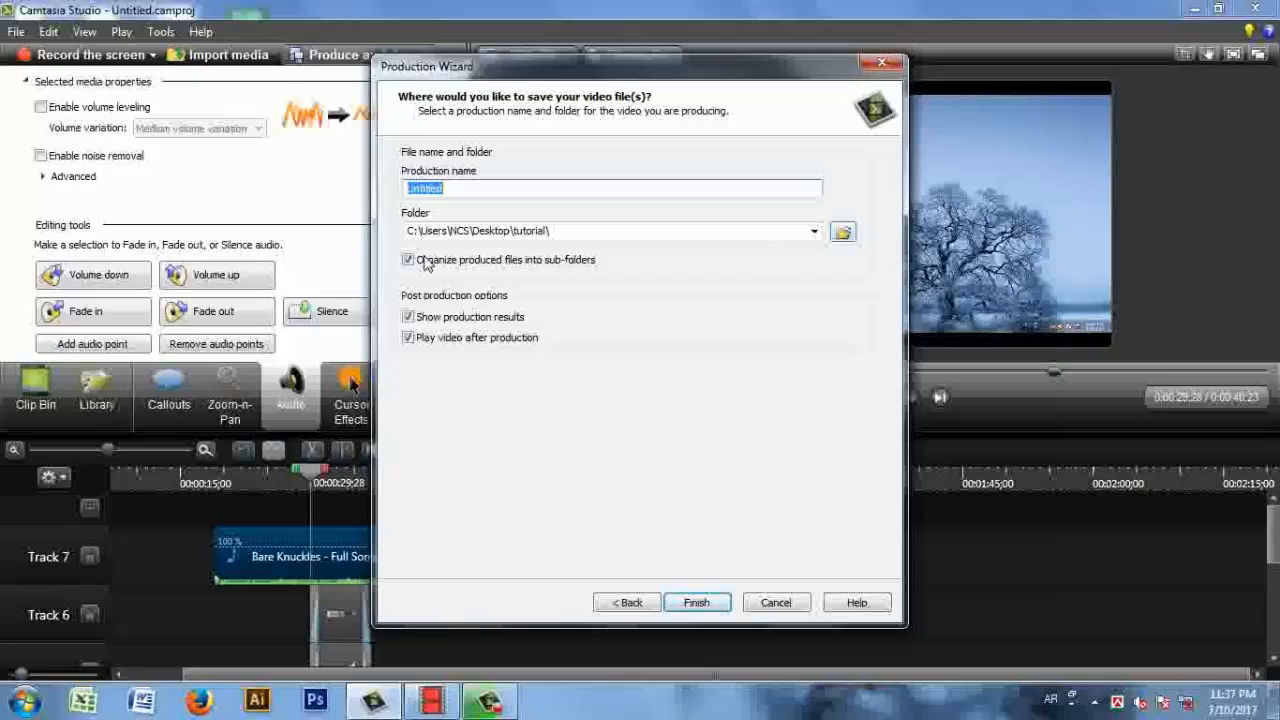
Clear the default production name
left_click(483, 188)
key("BackSpace")
key("BackSpace")
key("BackSpace")
key("BackSpace")
key("BackSpace")
key("BackSpace")
key("BackSpace")
key("BackSpace")
type("شسي")
key("BackSpace")
key("BackSpace")
key("BackSpace")
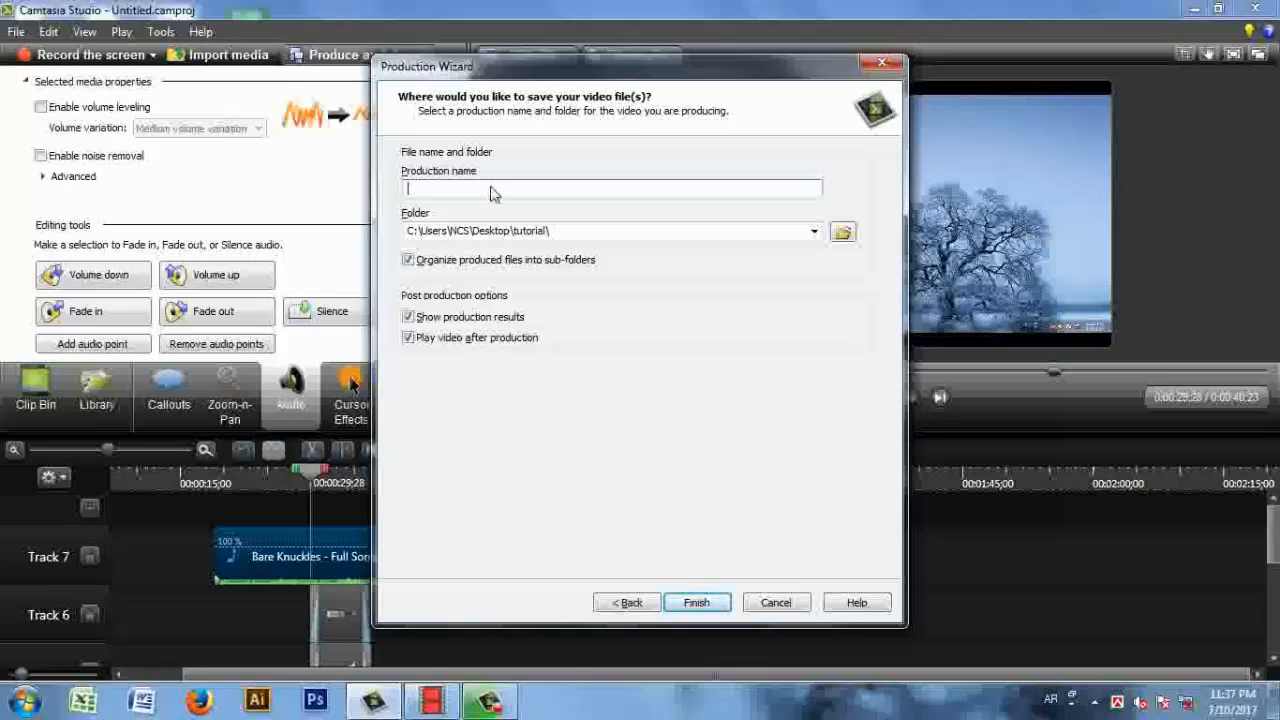
Switch the keyboard language to English, name the production aslam and start rendering it into the tutorial folder
key("alt+shift")
type("s")
key("BackSpace")
type("aslam")
left_click(697, 603)
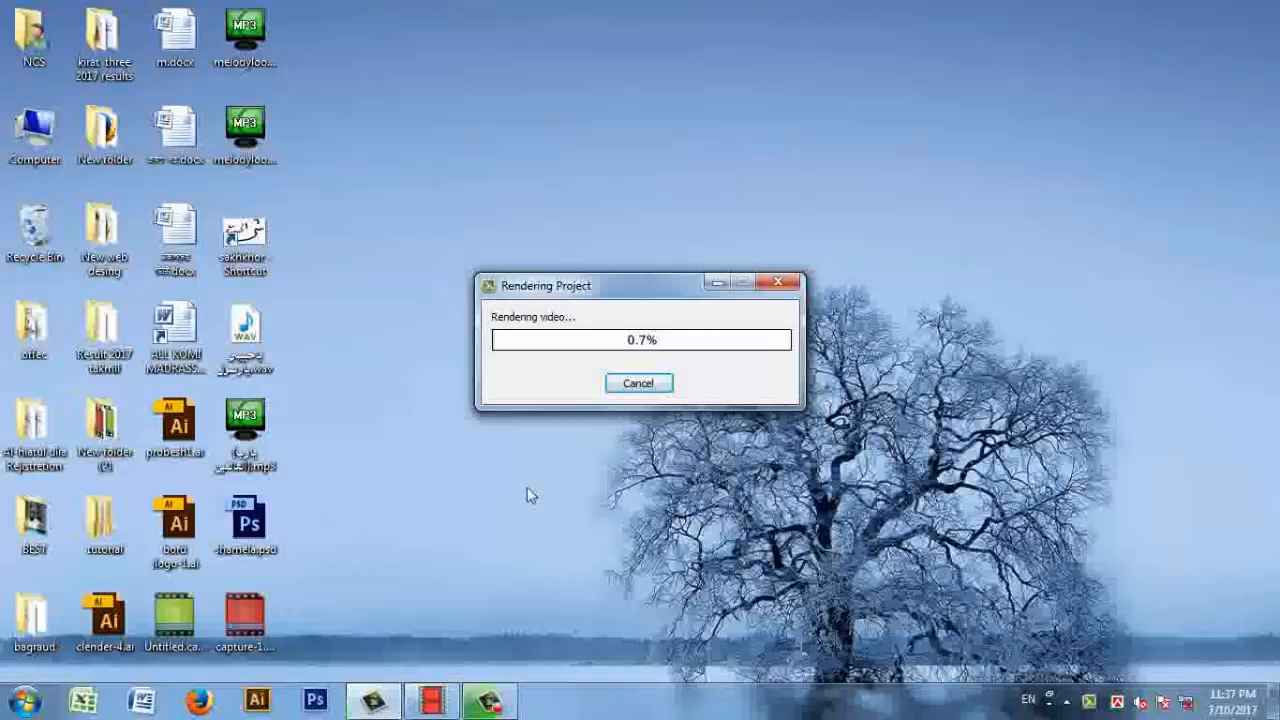